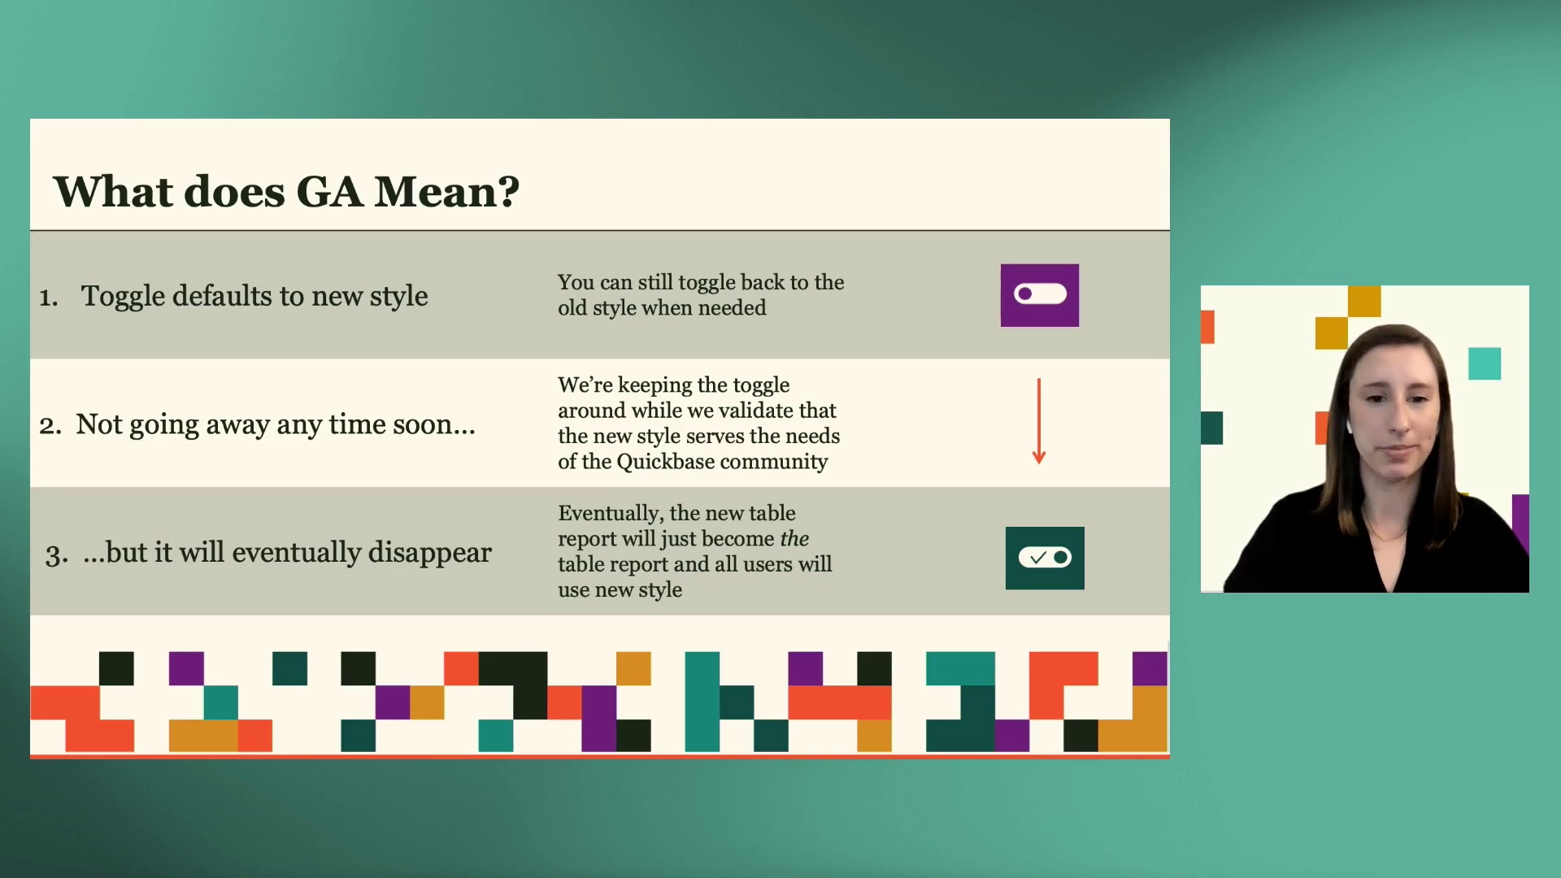
{"action": "key", "text": "Right"}
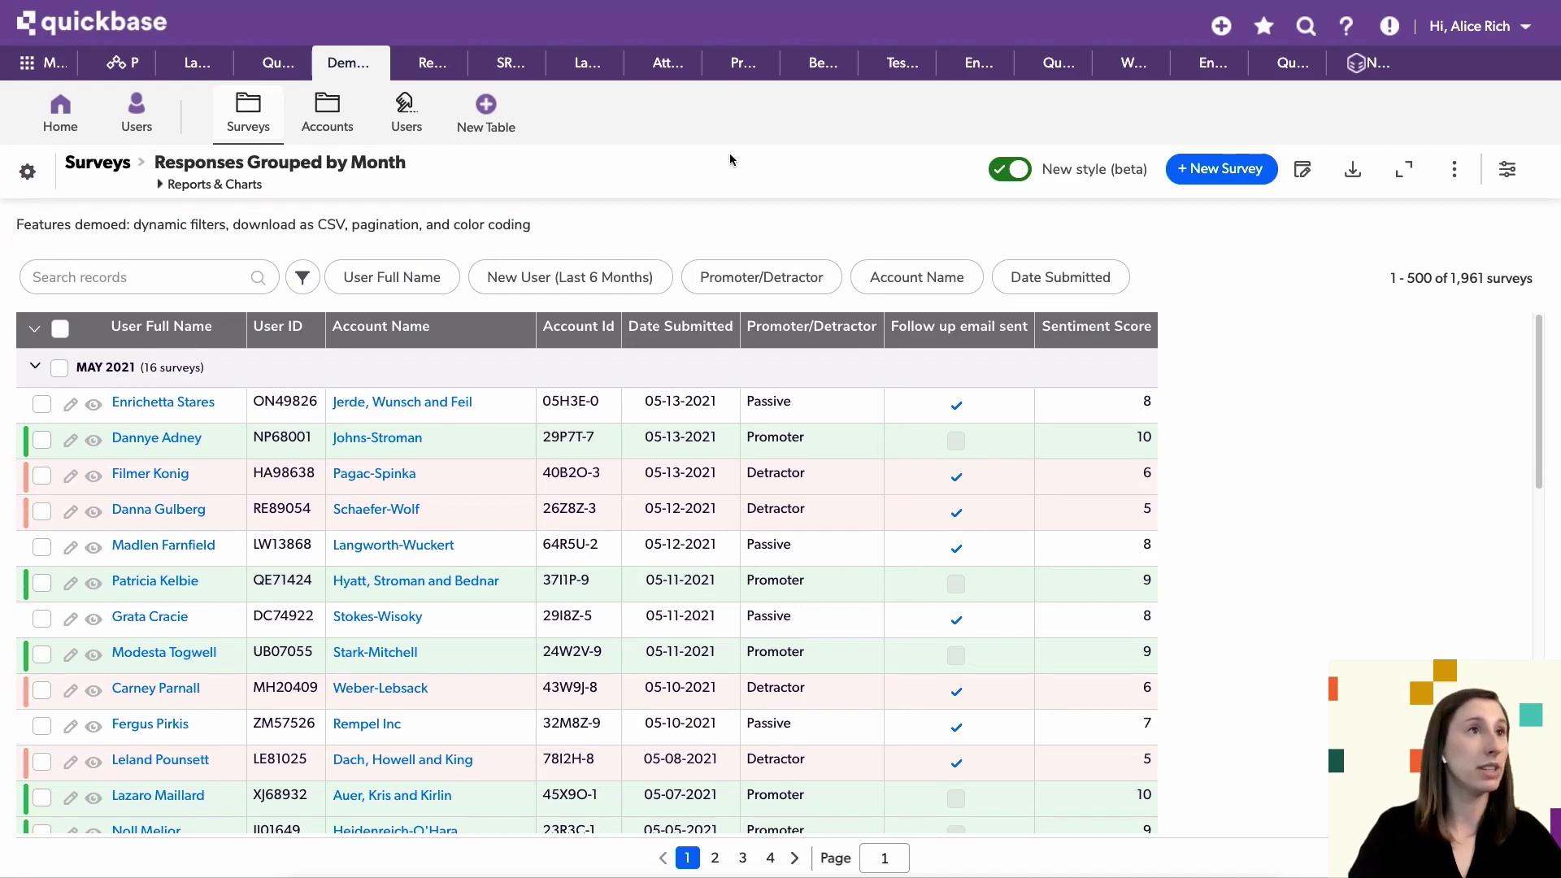
Filter the surveys report by Promoter/Detractor to include the values Passive and Promoter.
{"action": "left_click", "coordinate": [740, 277]}
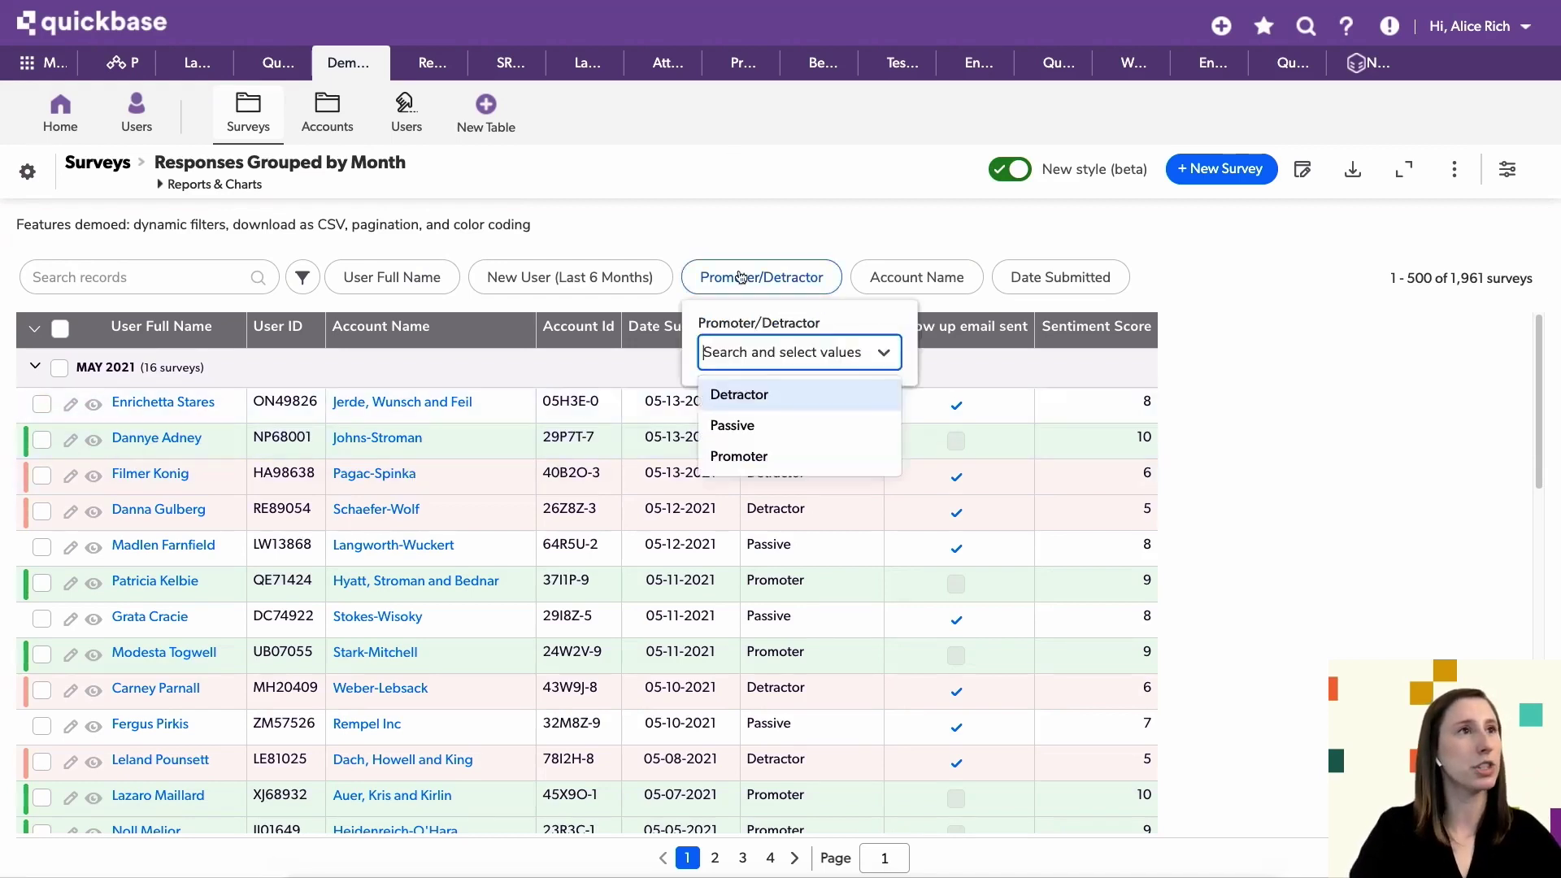
{"action": "left_click", "coordinate": [732, 425]}
{"action": "left_click", "coordinate": [783, 427]}
{"action": "left_click", "coordinate": [1271, 361]}
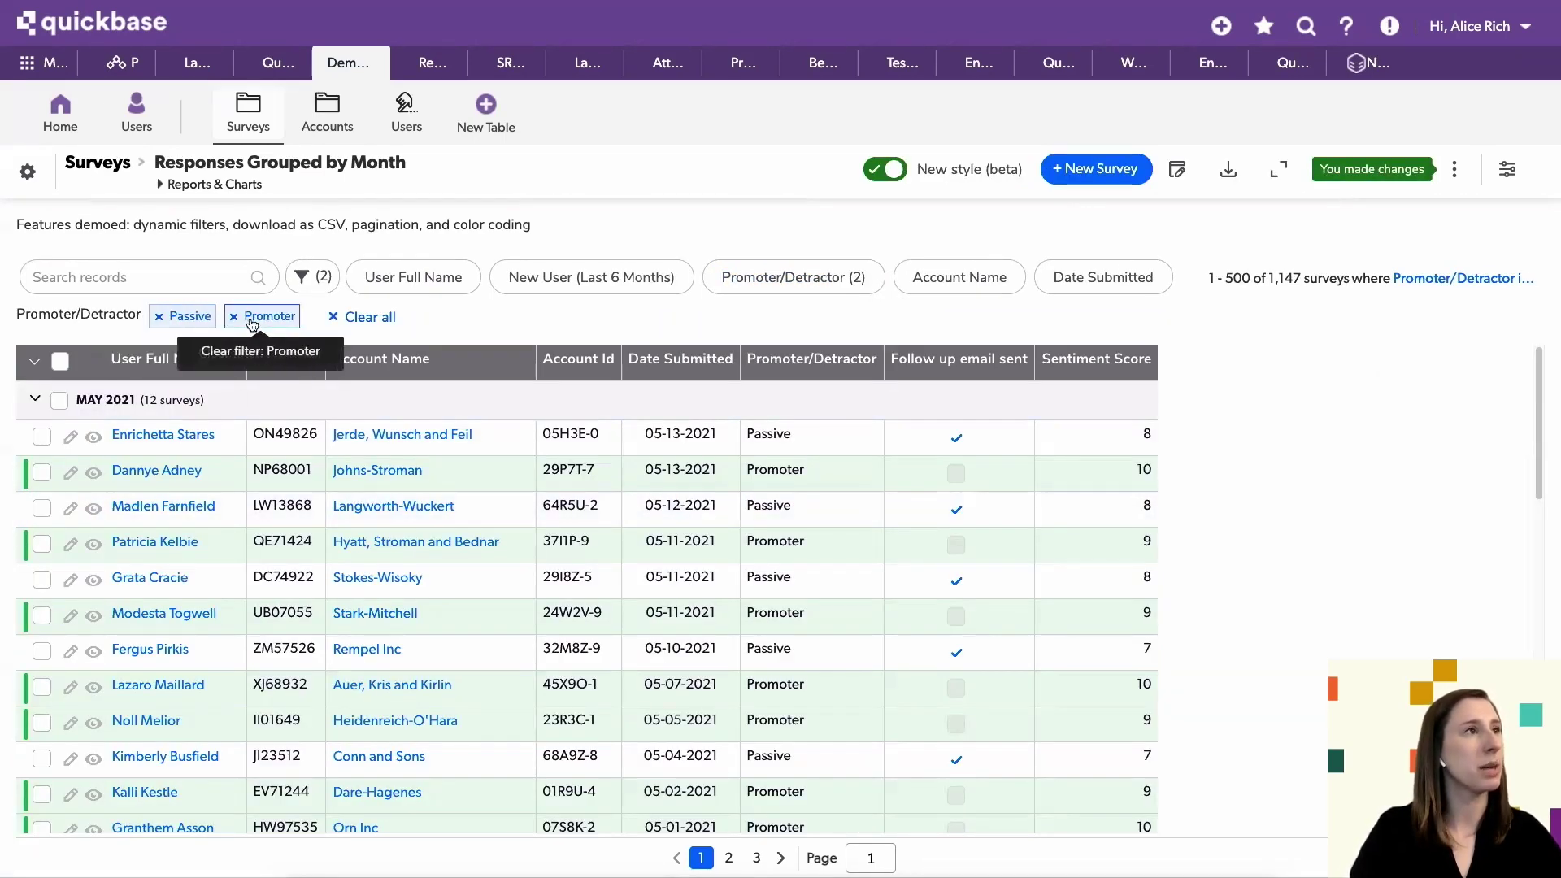
Remove the Promoter value from the Promoter/Detractor filter and clear all remaining filters.
{"action": "left_click", "coordinate": [283, 324]}
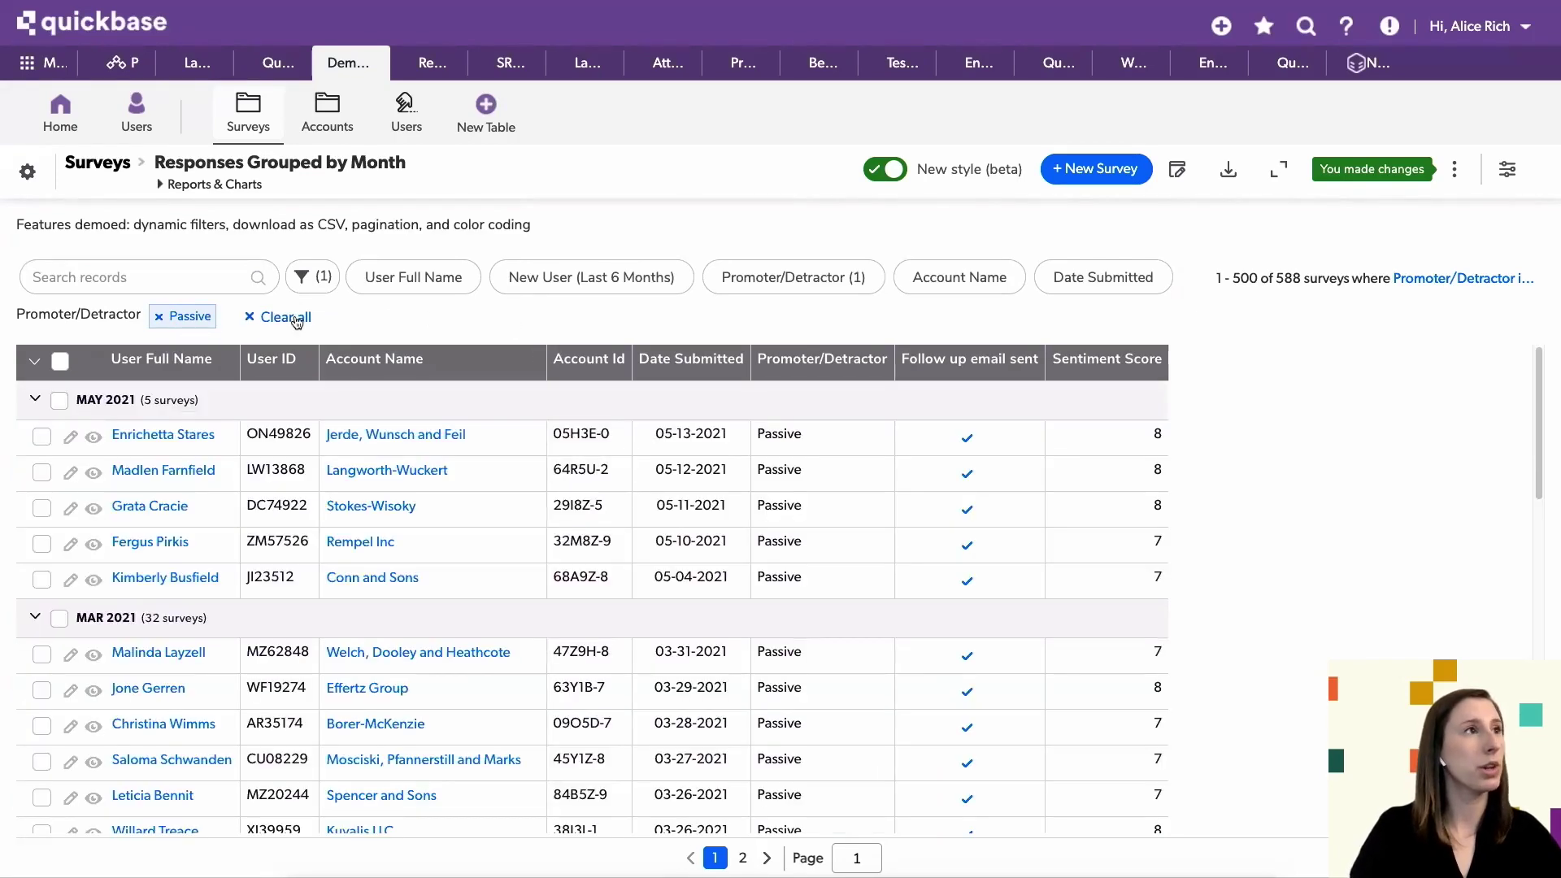
{"action": "left_click", "coordinate": [301, 317]}
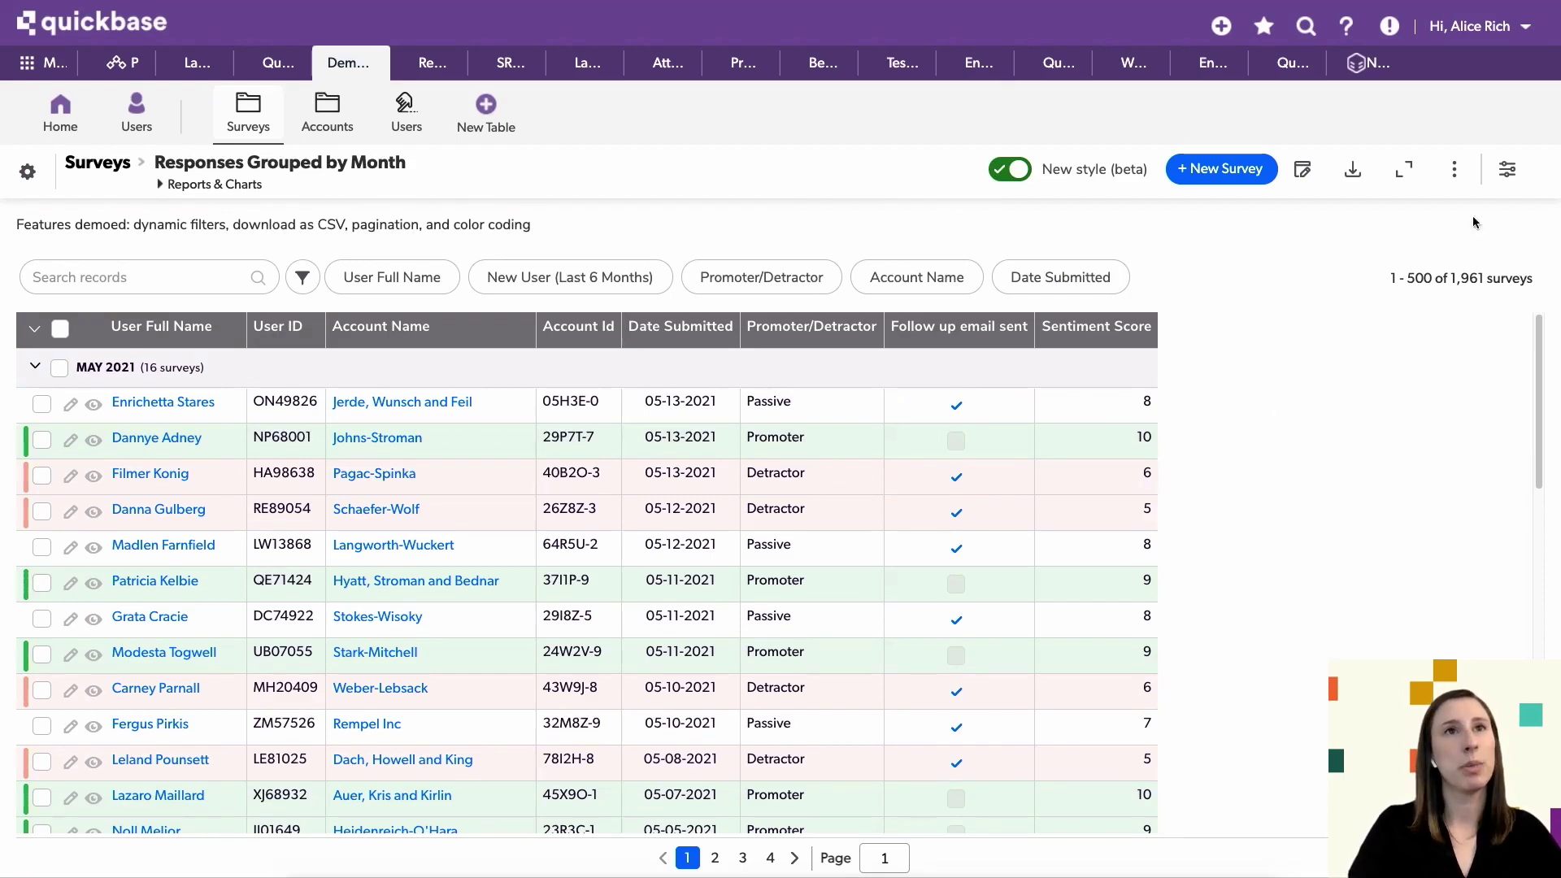
Download the Responses Grouped by Month report as a CSV file and dismiss the browser's download notice.
{"action": "left_click", "coordinate": [1454, 169]}
{"action": "left_click", "coordinate": [1504, 383]}
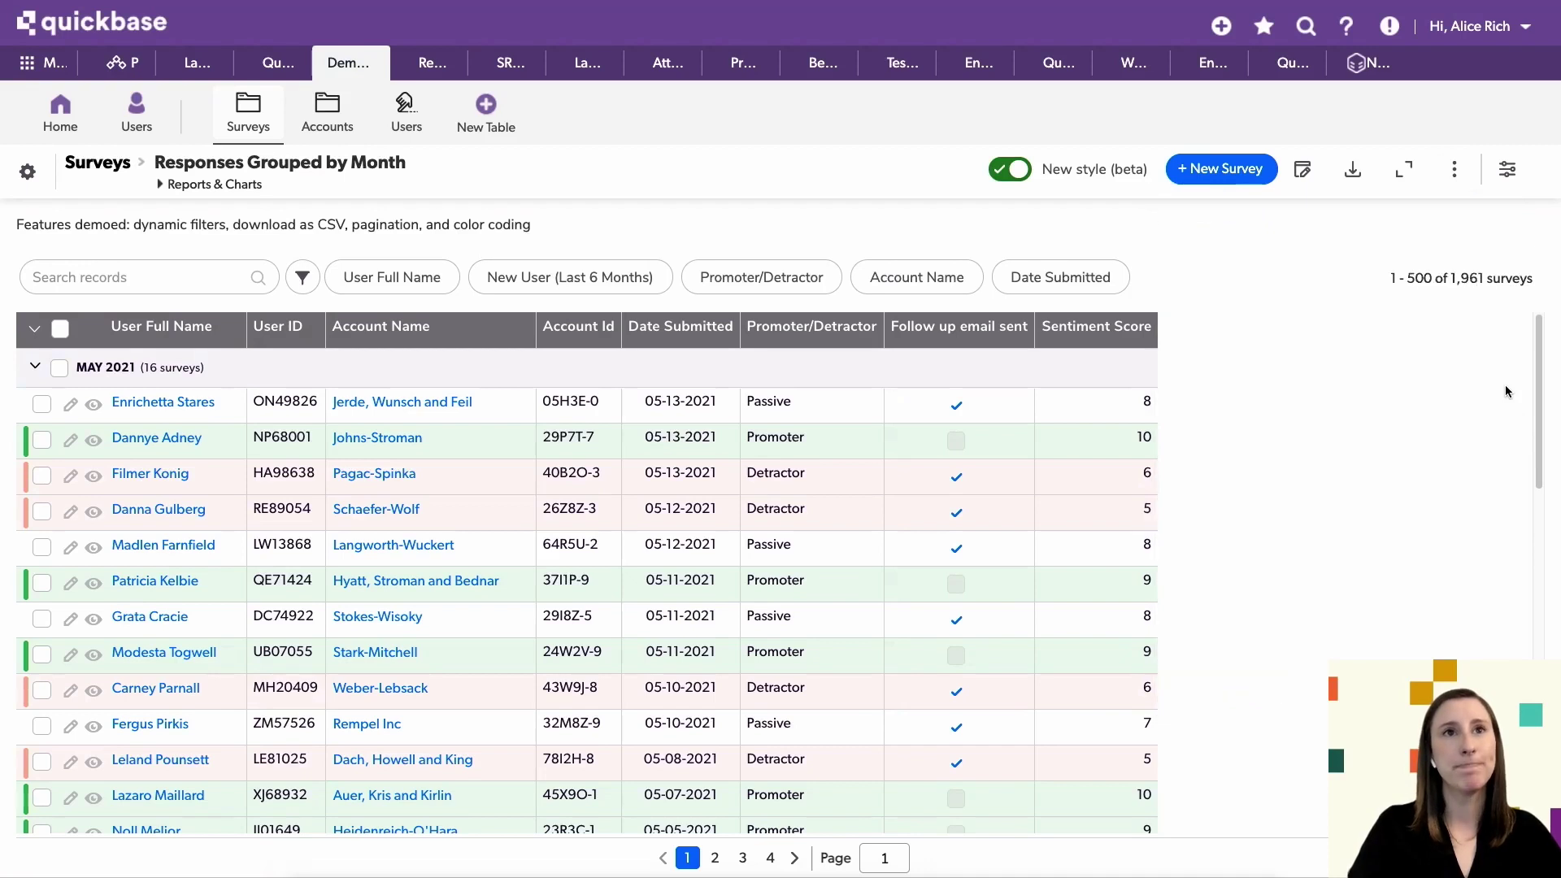
{"action": "left_click", "coordinate": [1358, 182]}
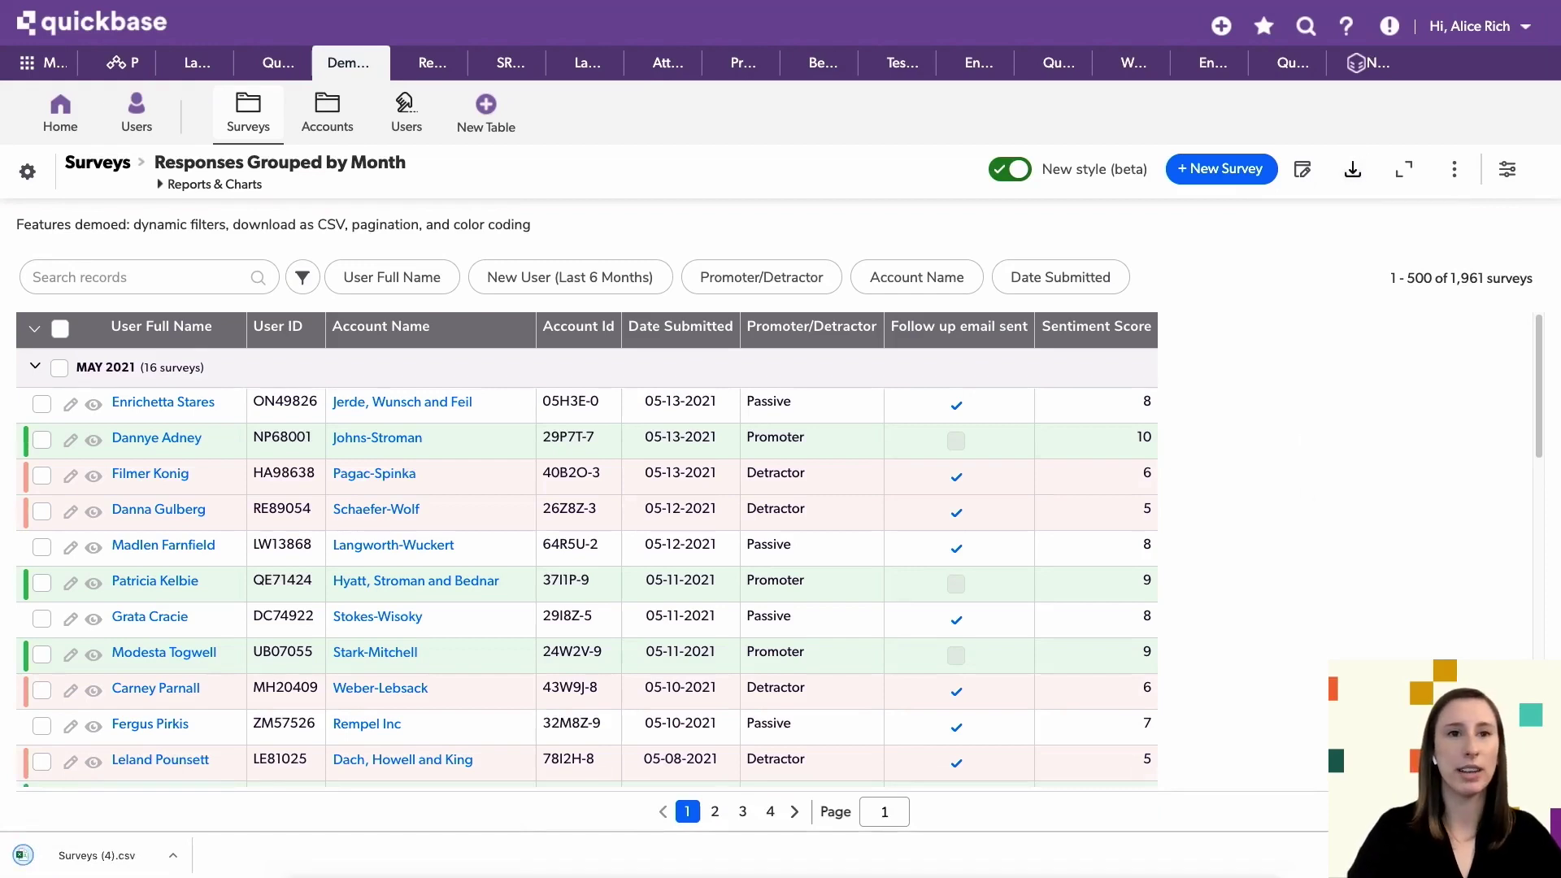
{"action": "left_click", "coordinate": [1542, 855]}
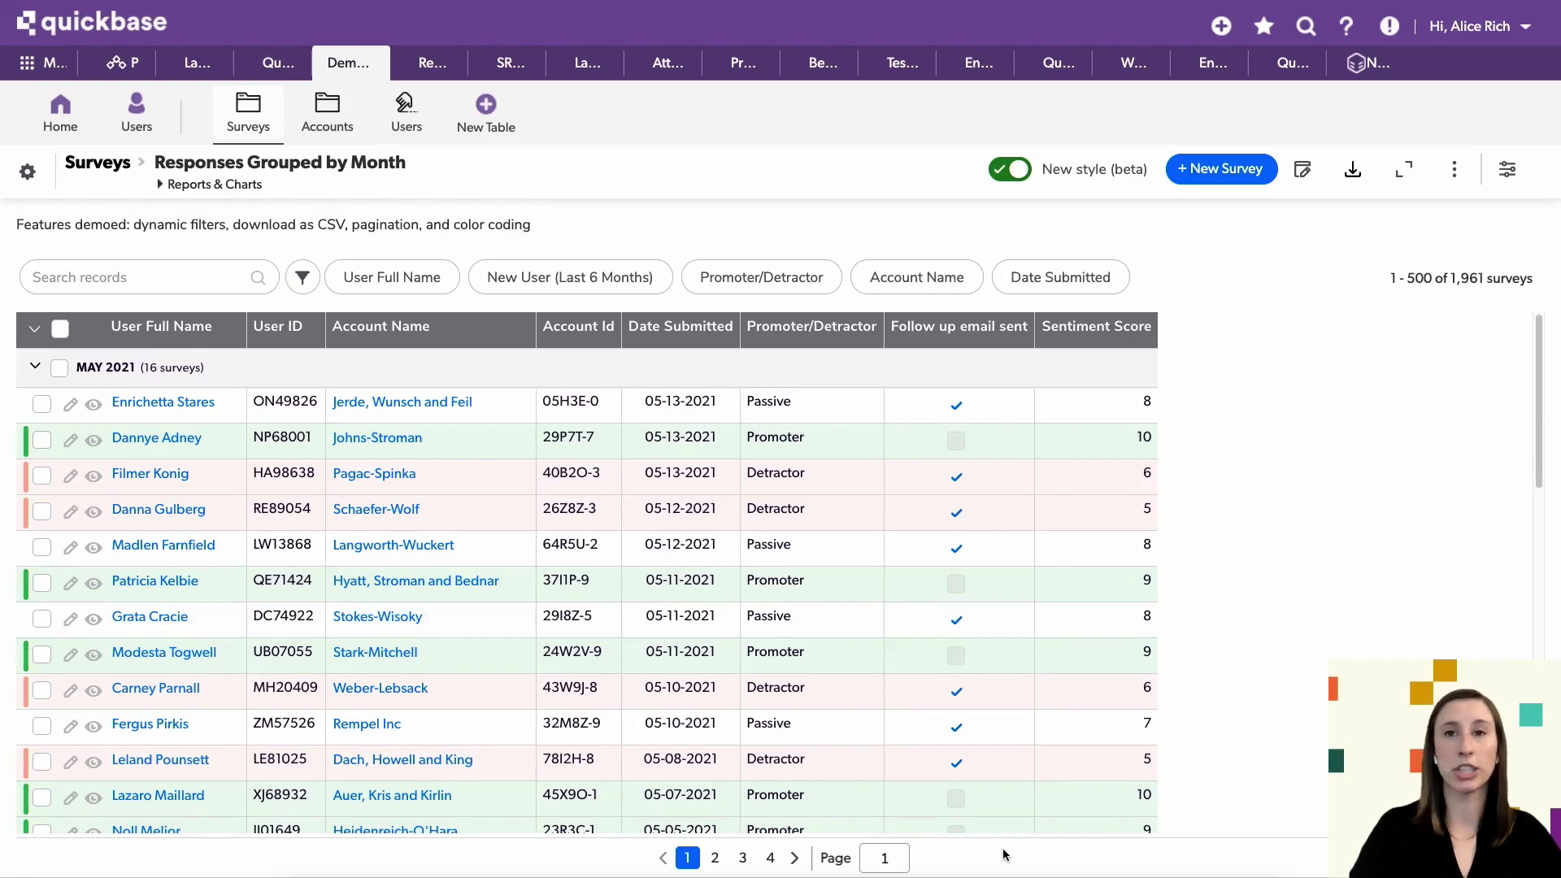
Browse the report's pages by advancing to page 2, jumping to page 4 and going to page 3 by number.
{"action": "left_click", "coordinate": [792, 858]}
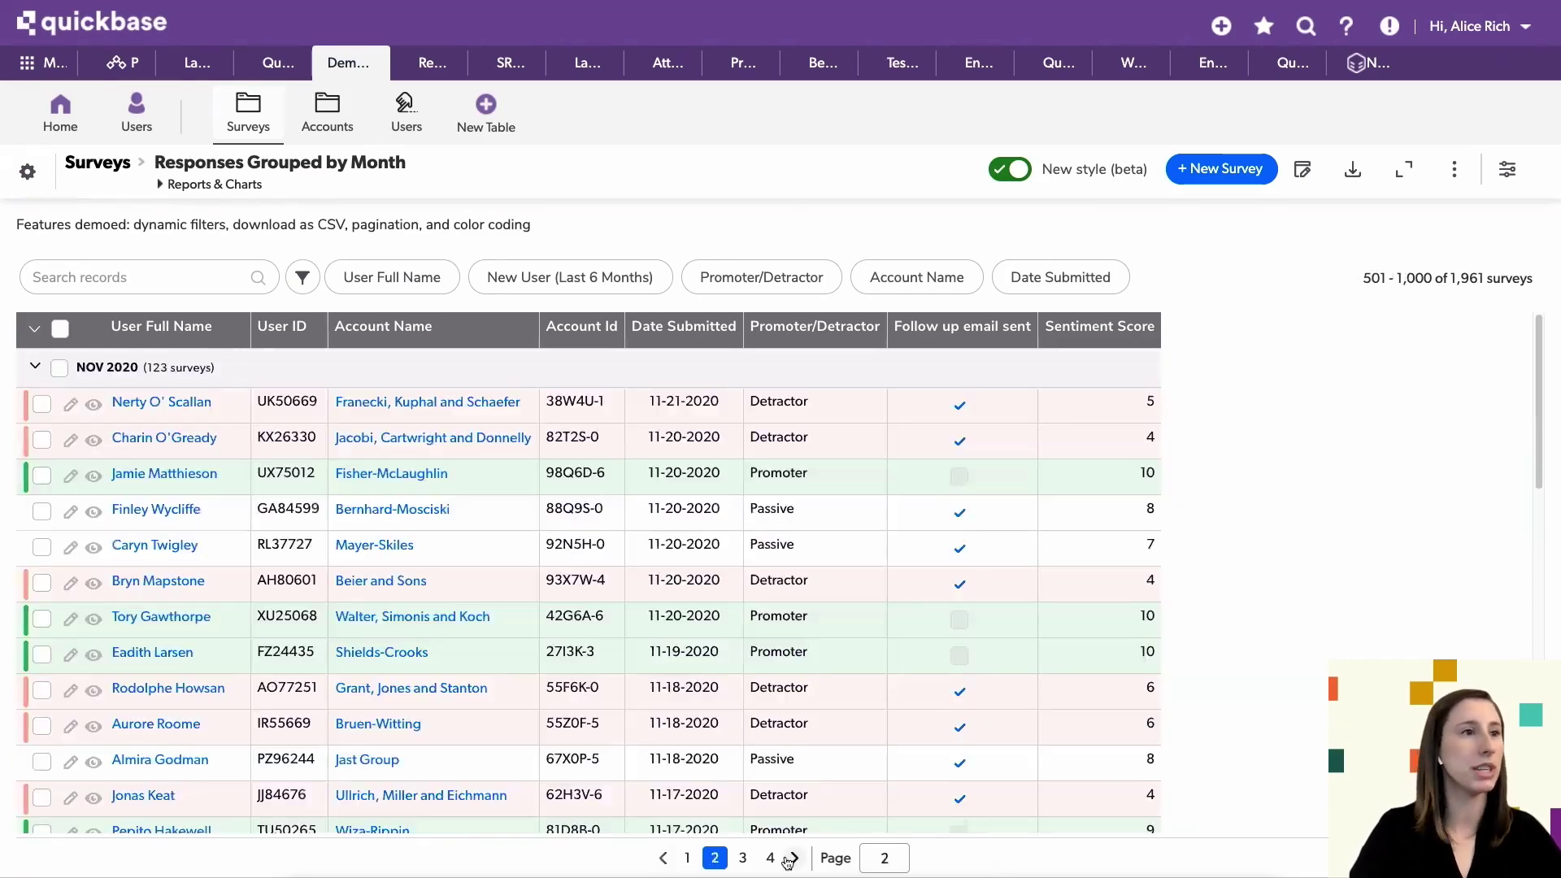
{"action": "left_click", "coordinate": [769, 858]}
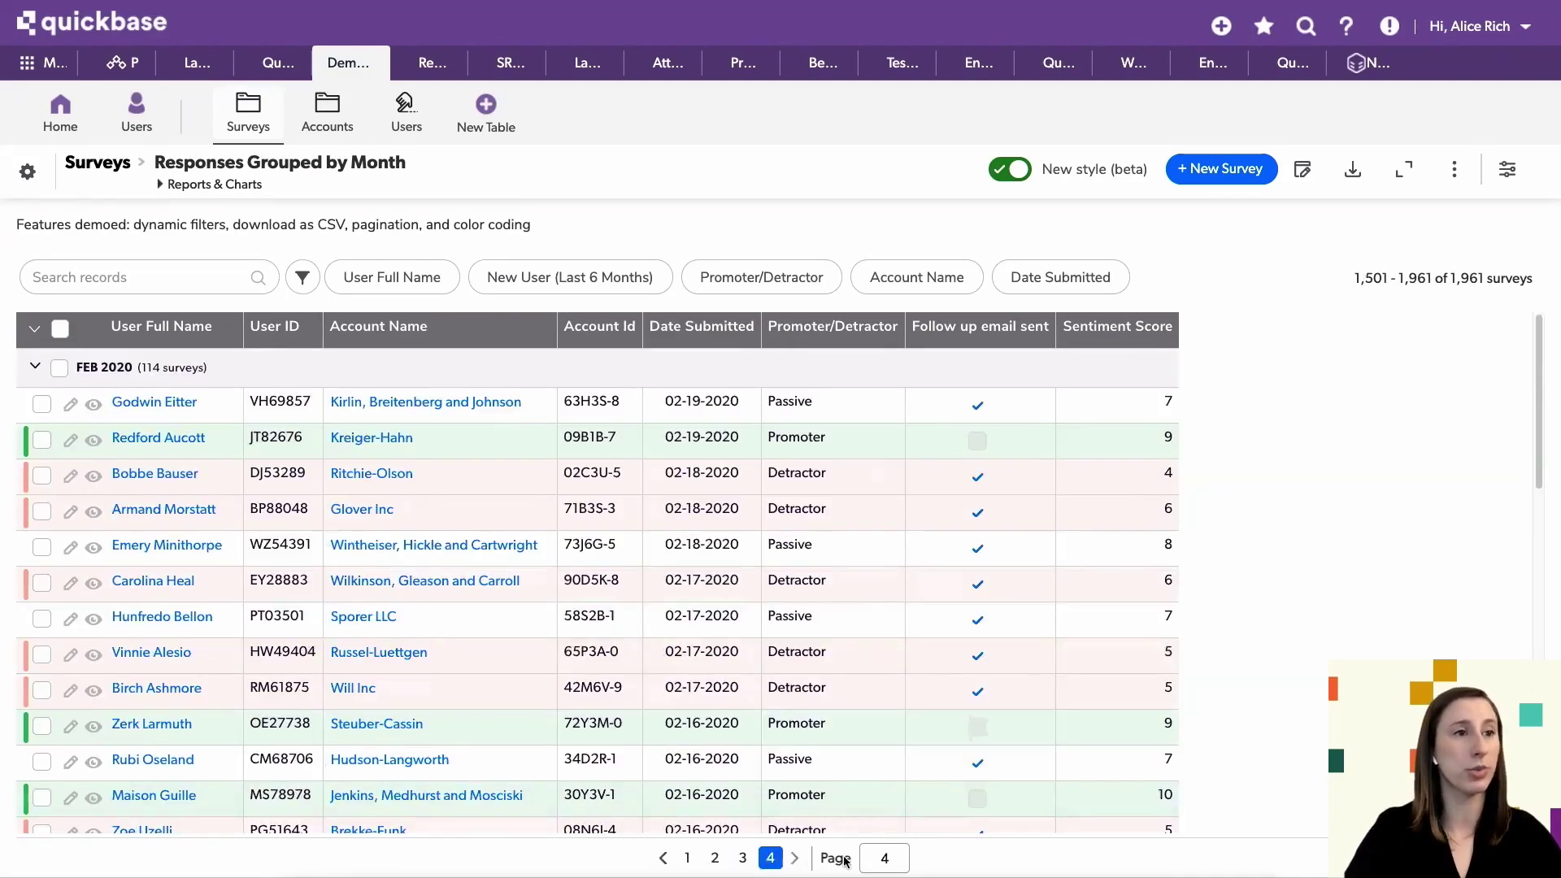
{"action": "double_click", "coordinate": [886, 858]}
{"action": "key", "text": "BackSpace"}
{"action": "type", "text": "3"}
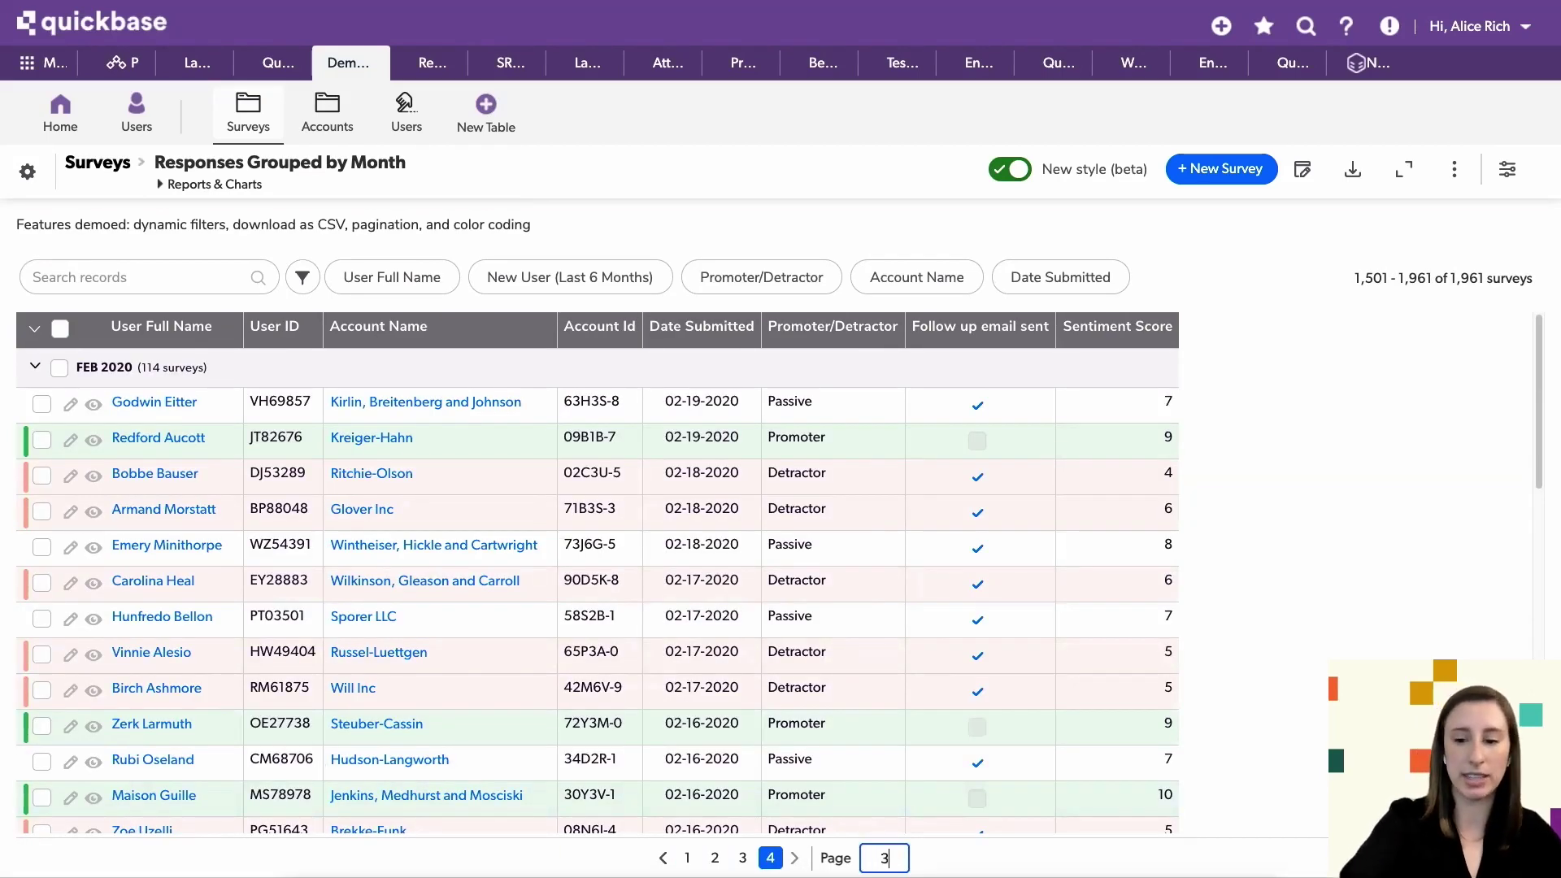
{"action": "key", "text": "Return"}
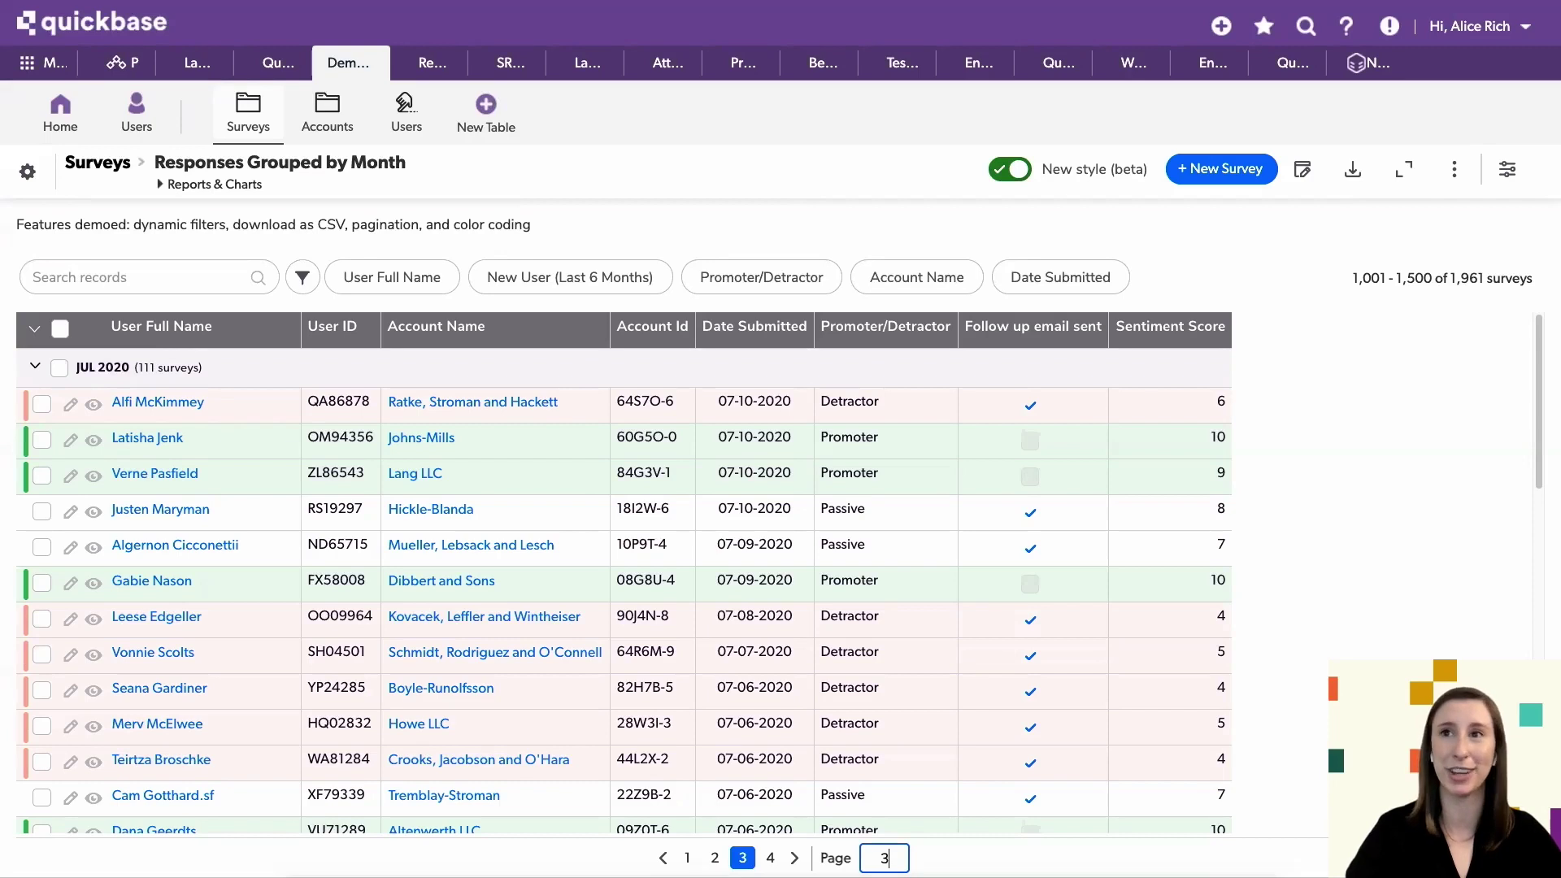
{"action": "left_click", "coordinate": [1435, 540]}
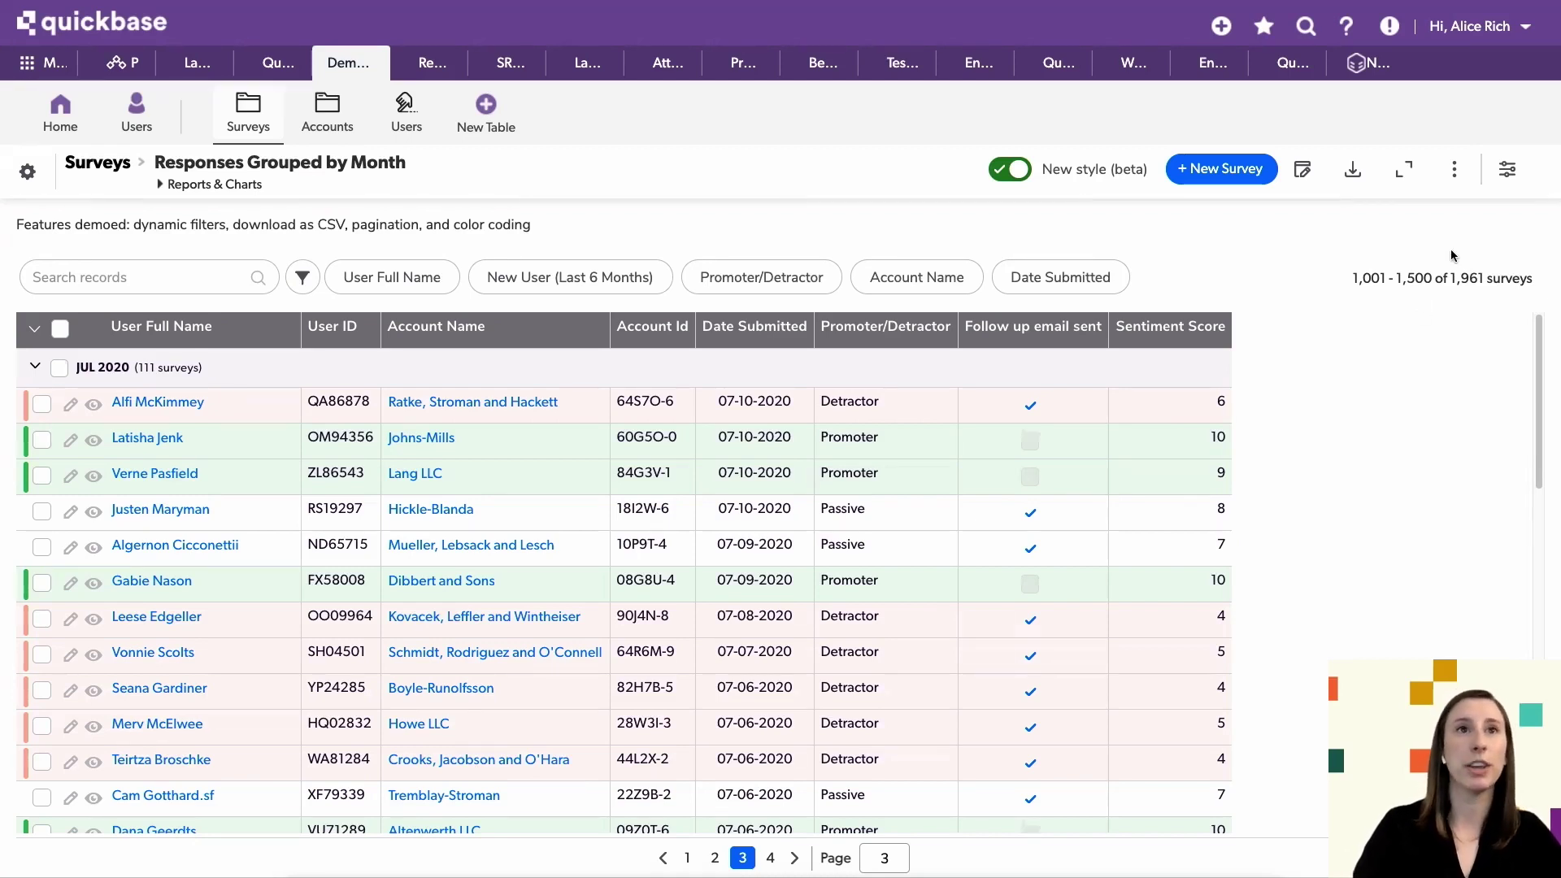
Set the report's color-coding appearance to "Full colors - more noticeable", save it and look through the colored rows.
{"action": "left_click", "coordinate": [1504, 187]}
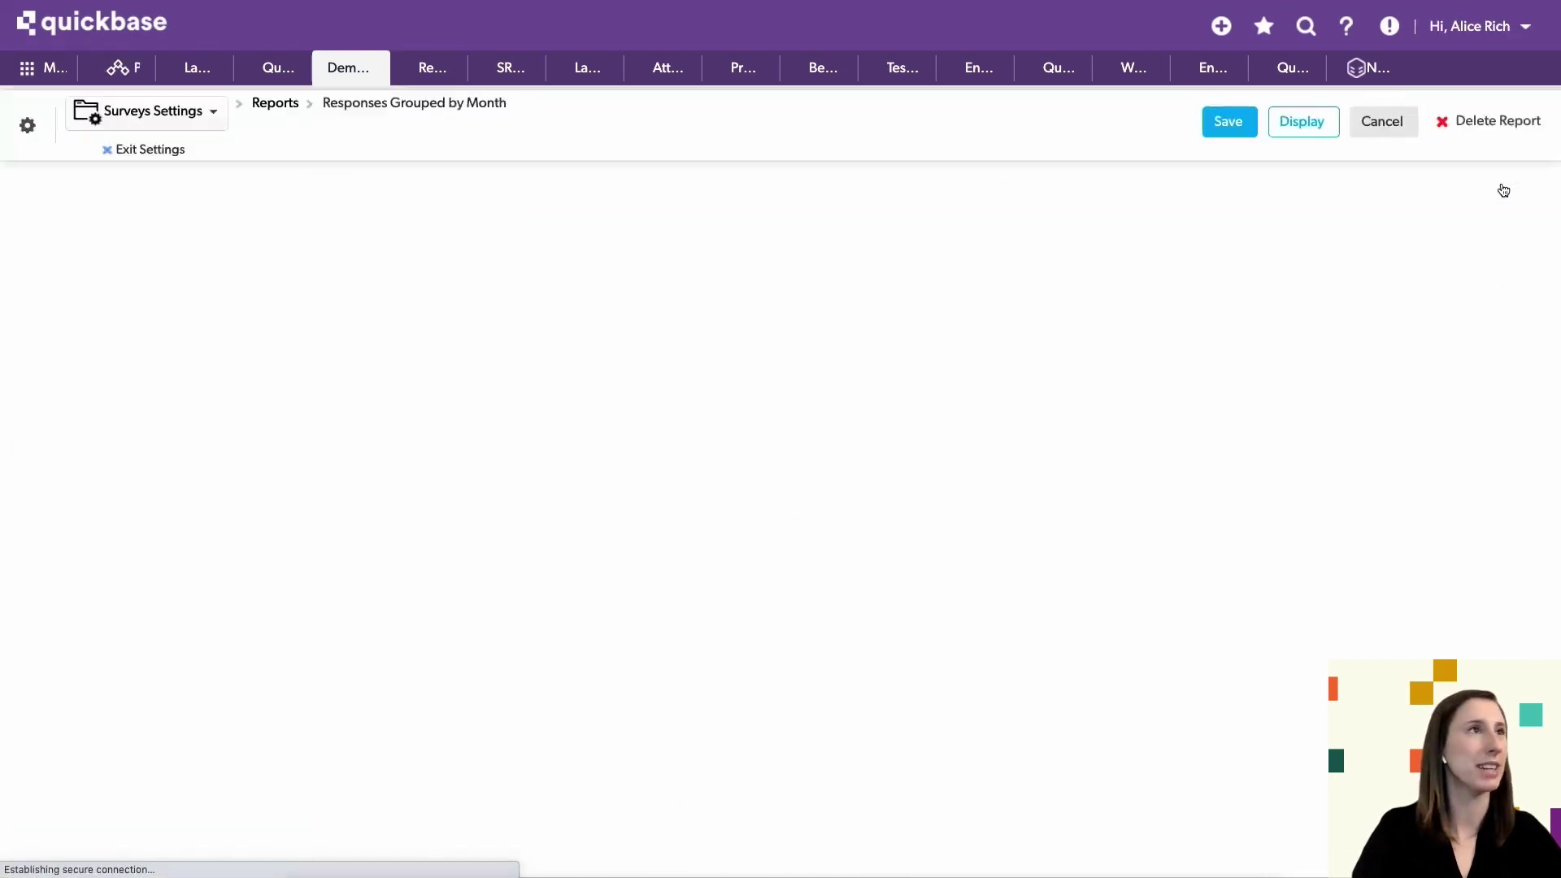
{"action": "scroll", "coordinate": [1066, 504], "scroll_direction": "down", "scroll_amount": 10}
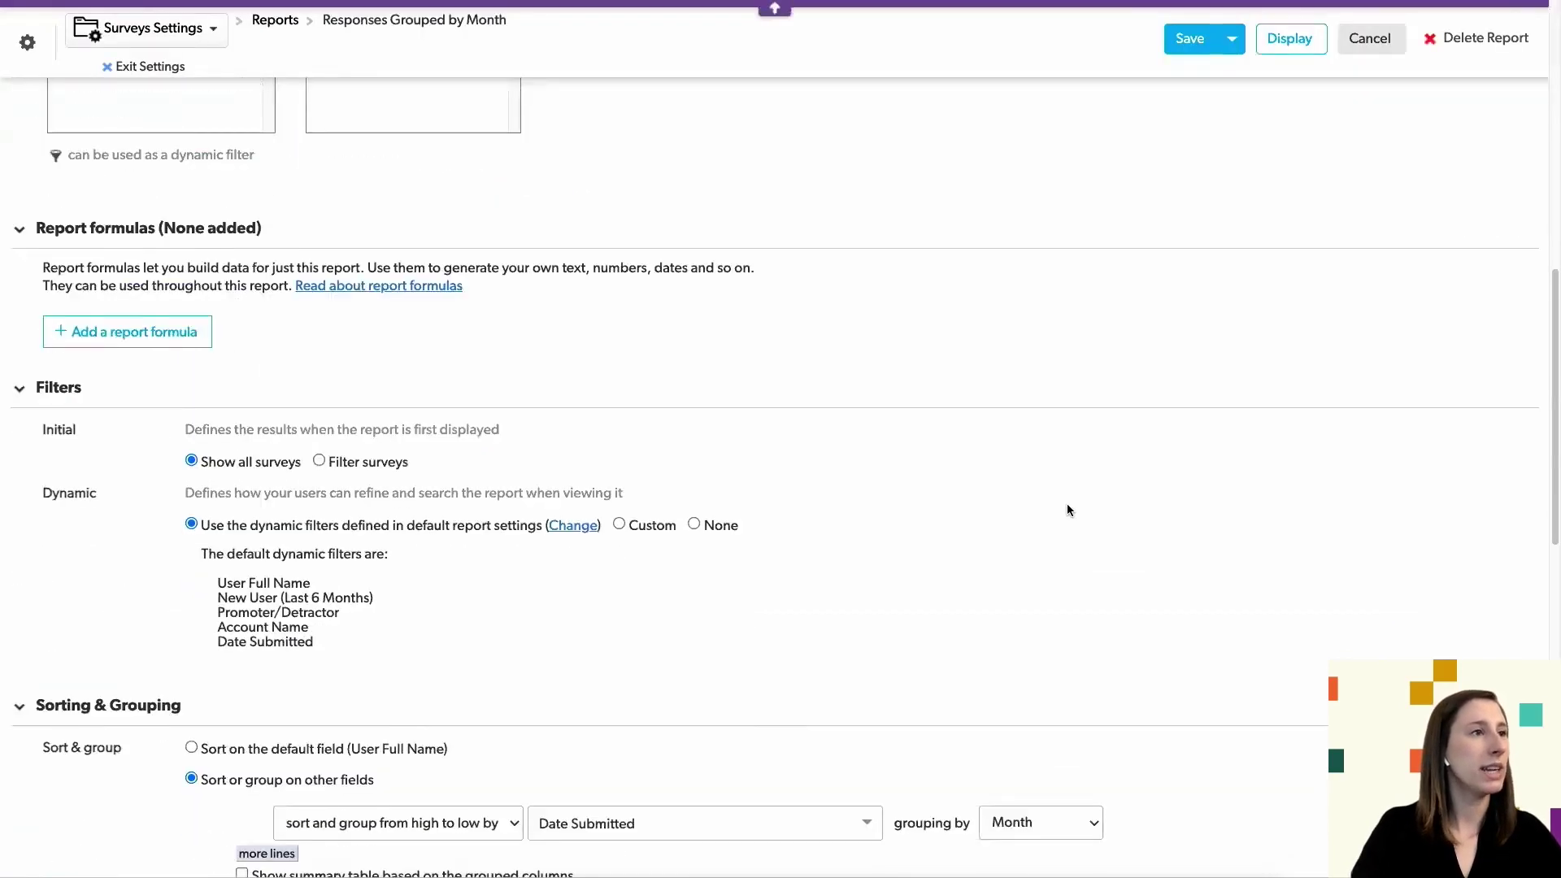
{"action": "scroll", "coordinate": [1066, 510], "scroll_direction": "down", "scroll_amount": 10}
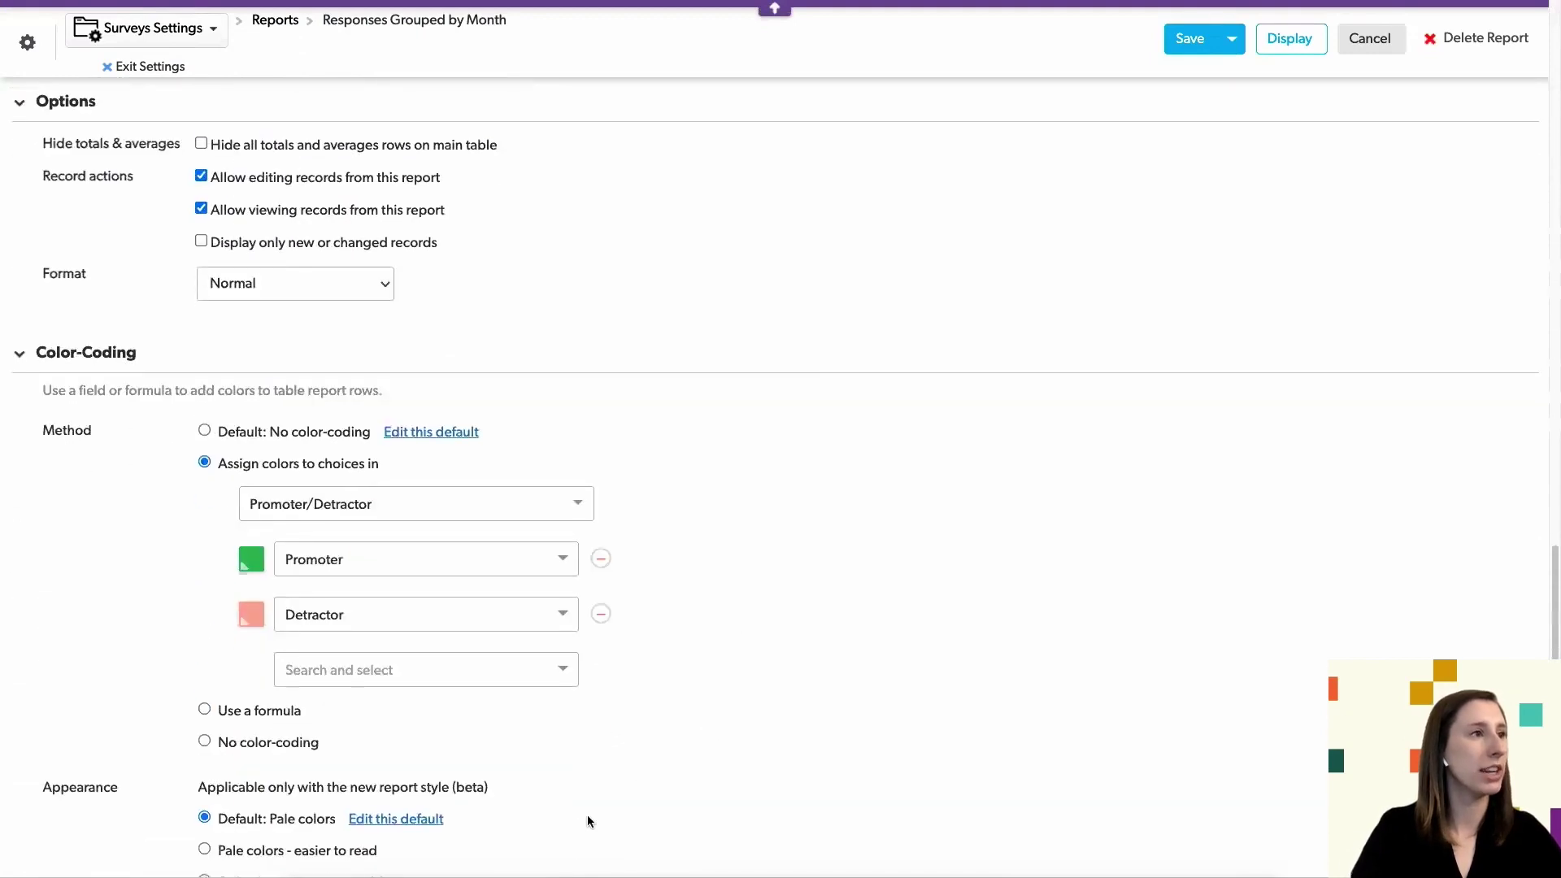
{"action": "scroll", "coordinate": [587, 814], "scroll_direction": "down", "scroll_amount": 2}
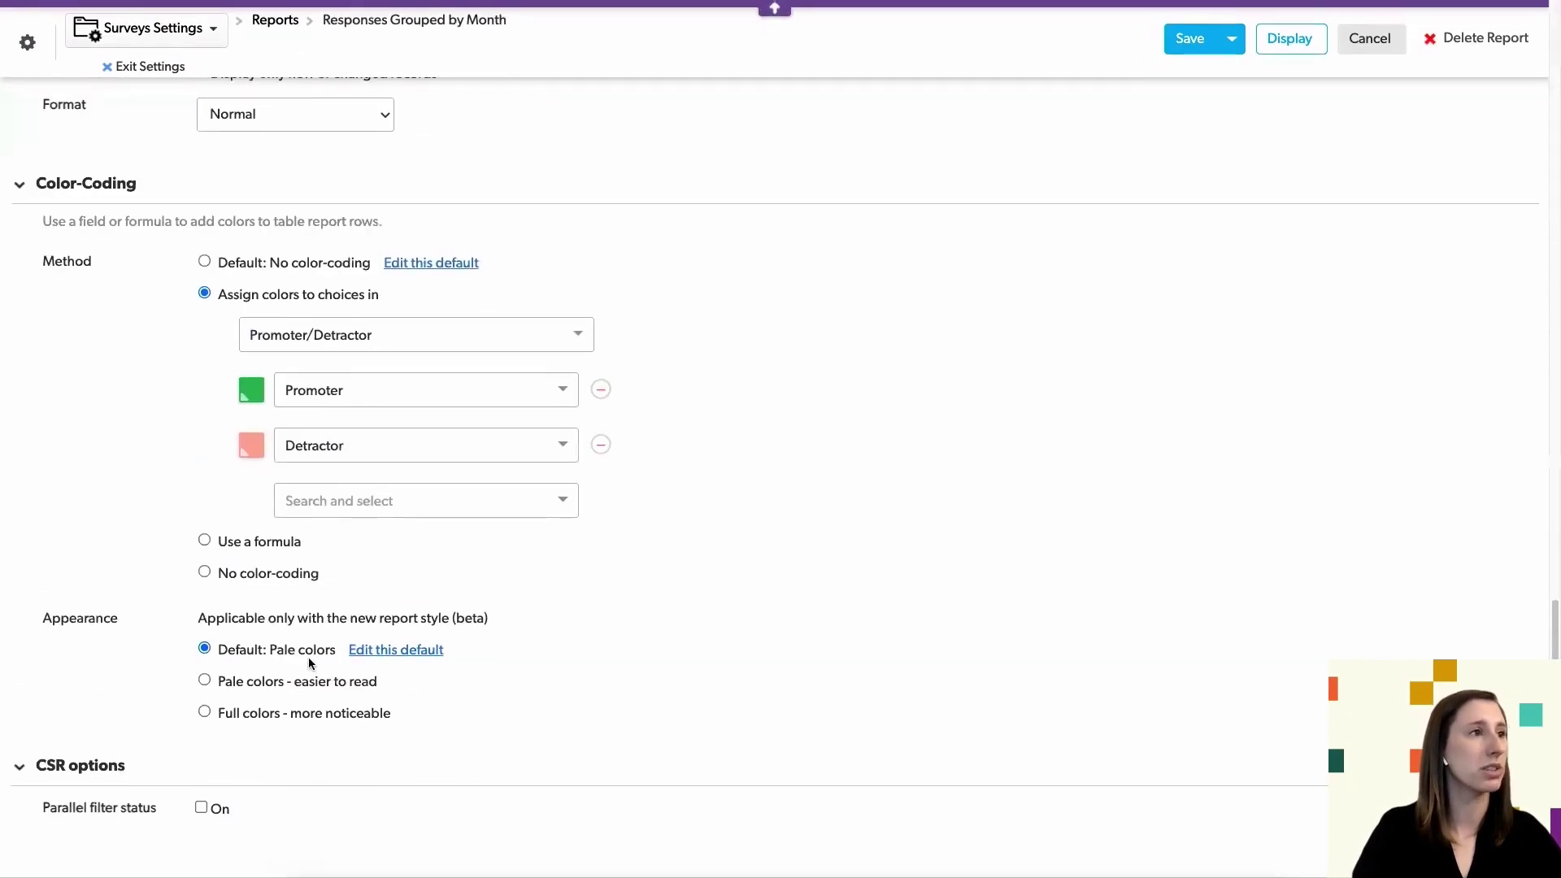
{"action": "left_click", "coordinate": [204, 713]}
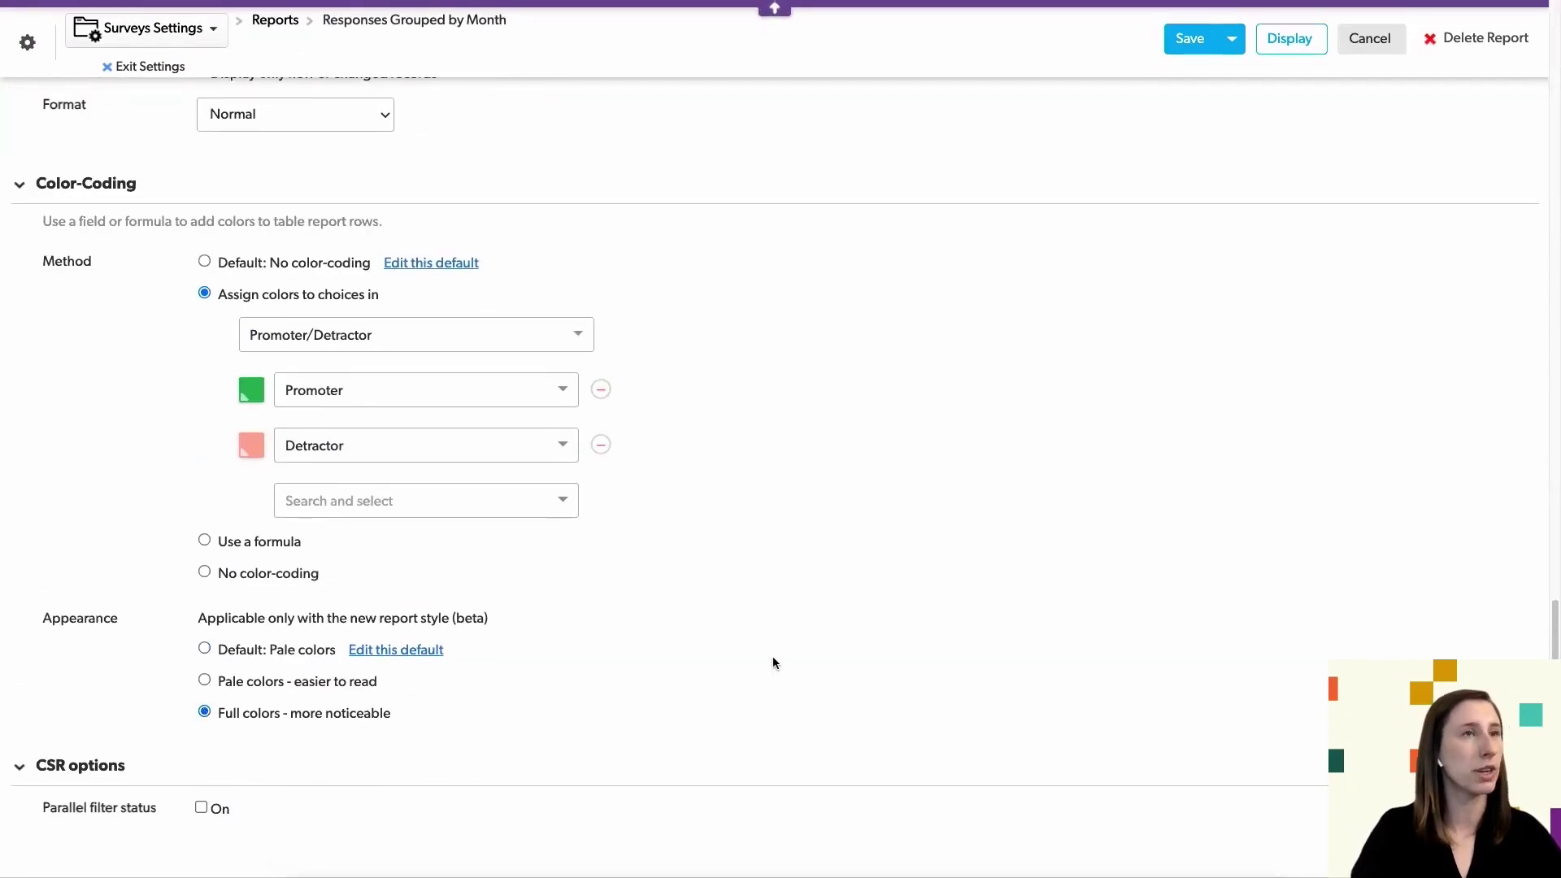
{"action": "left_click", "coordinate": [1188, 38]}
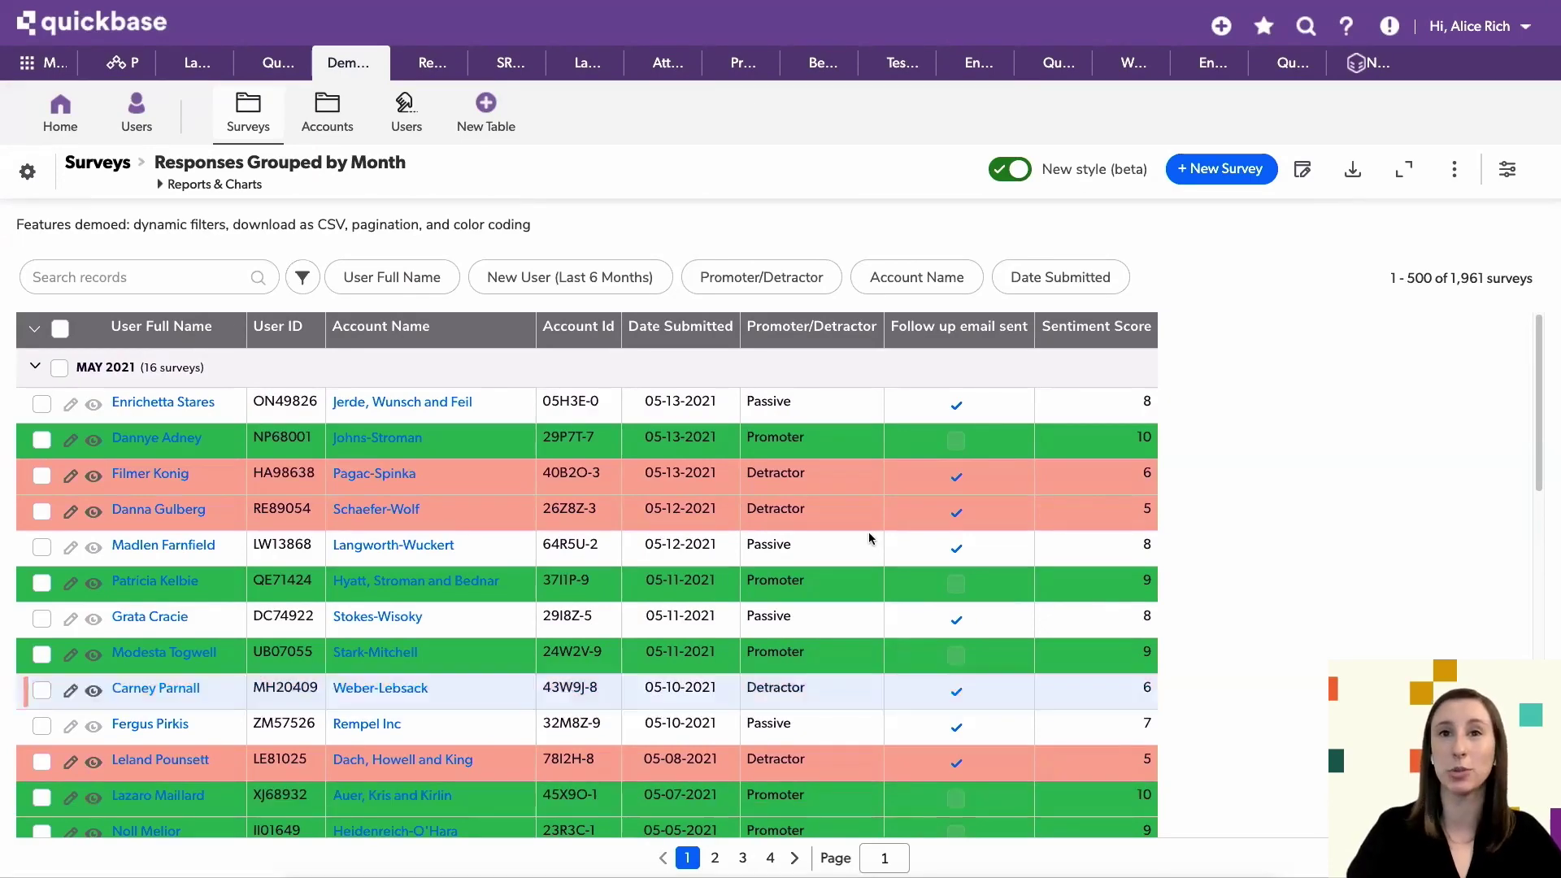
{"action": "scroll", "coordinate": [1347, 549], "scroll_direction": "down", "scroll_amount": 2}
{"action": "scroll", "coordinate": [1346, 550], "scroll_direction": "down", "scroll_amount": 5}
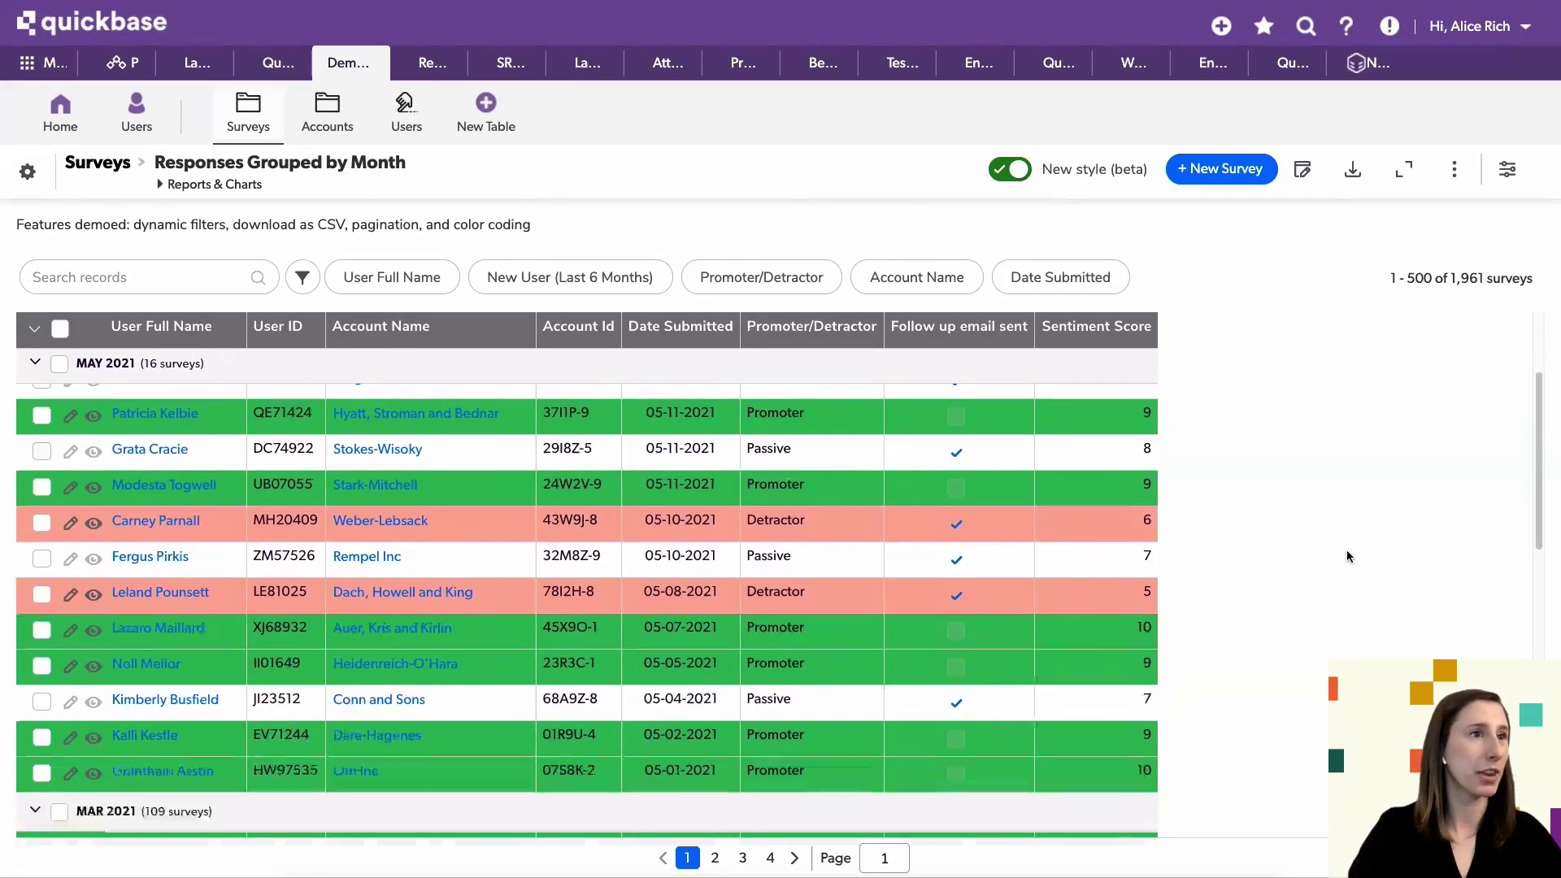
{"action": "scroll", "coordinate": [1346, 550], "scroll_direction": "up", "scroll_amount": 7}
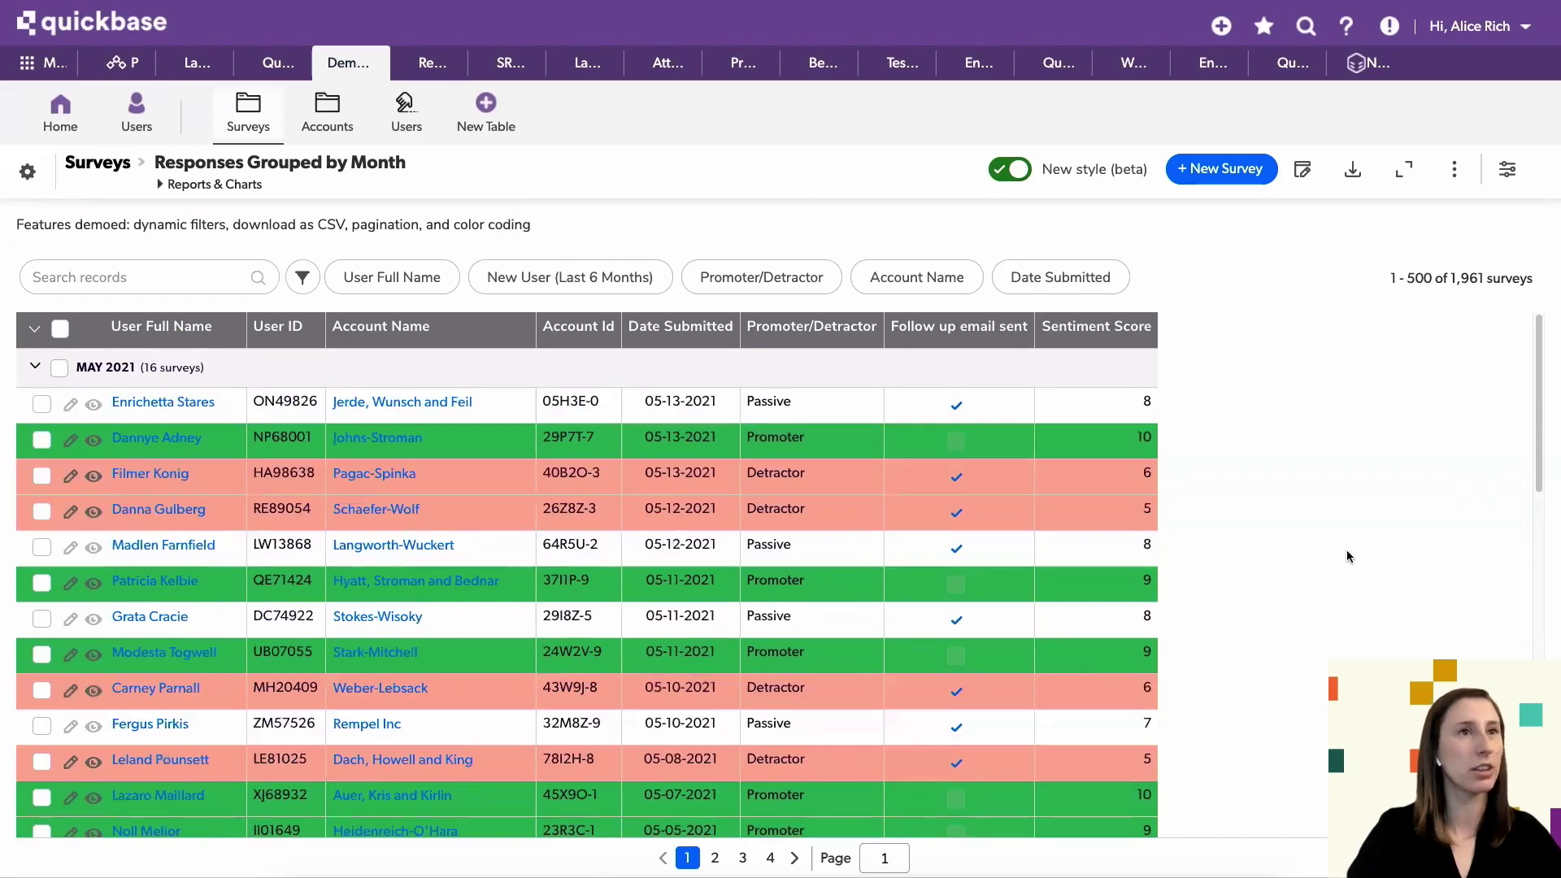
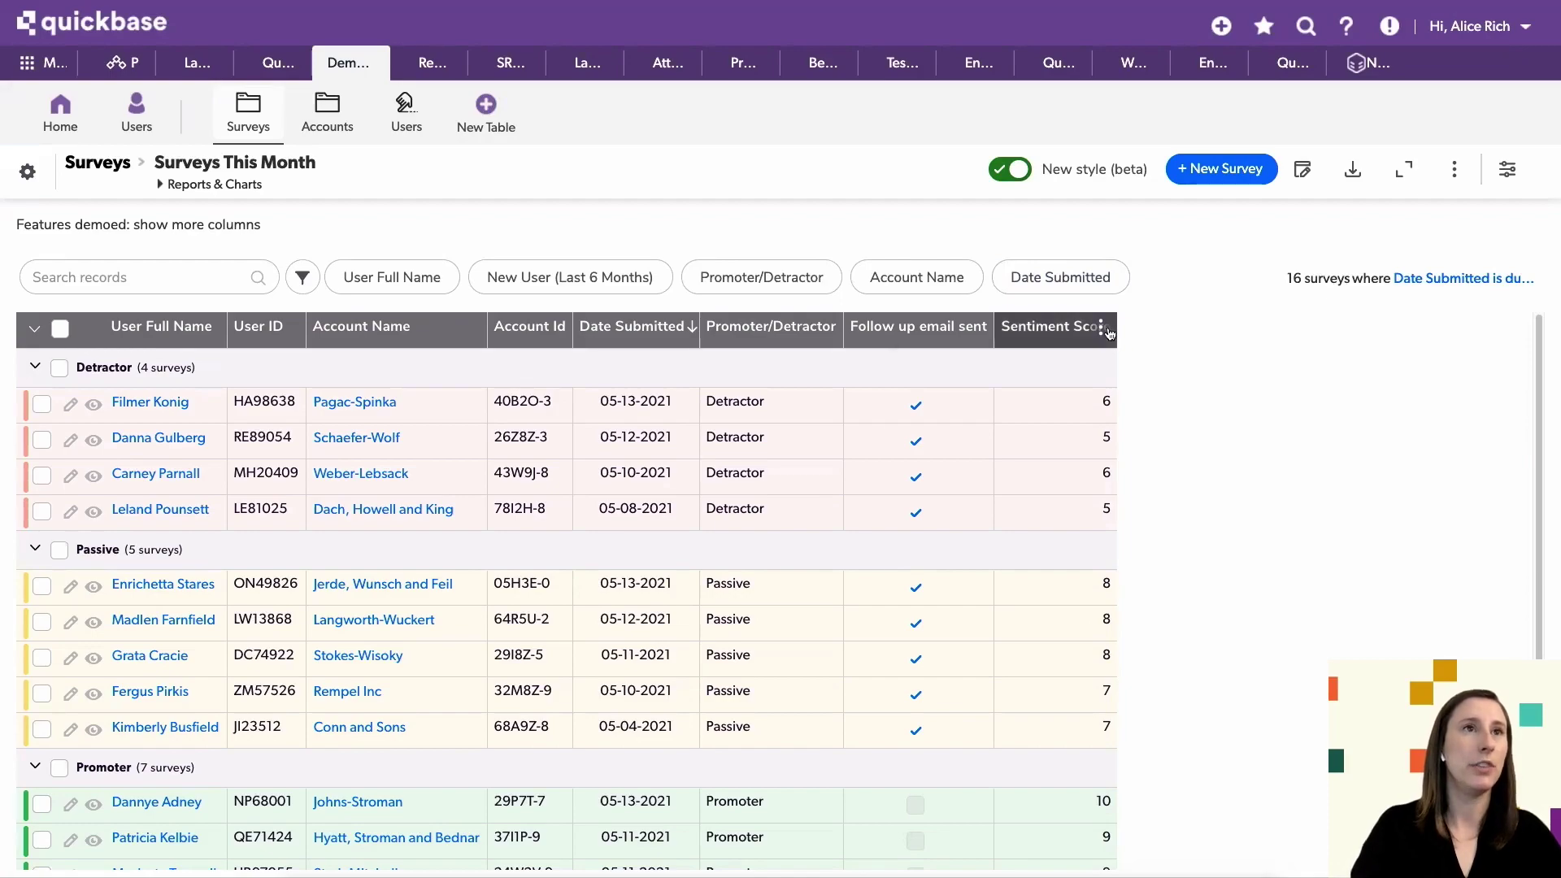
Add the New User (Last 6 Months) field as a column after Sentiment Score and save the Surveys This Month report.
{"action": "left_click", "coordinate": [1103, 328]}
{"action": "left_click", "coordinate": [1070, 493]}
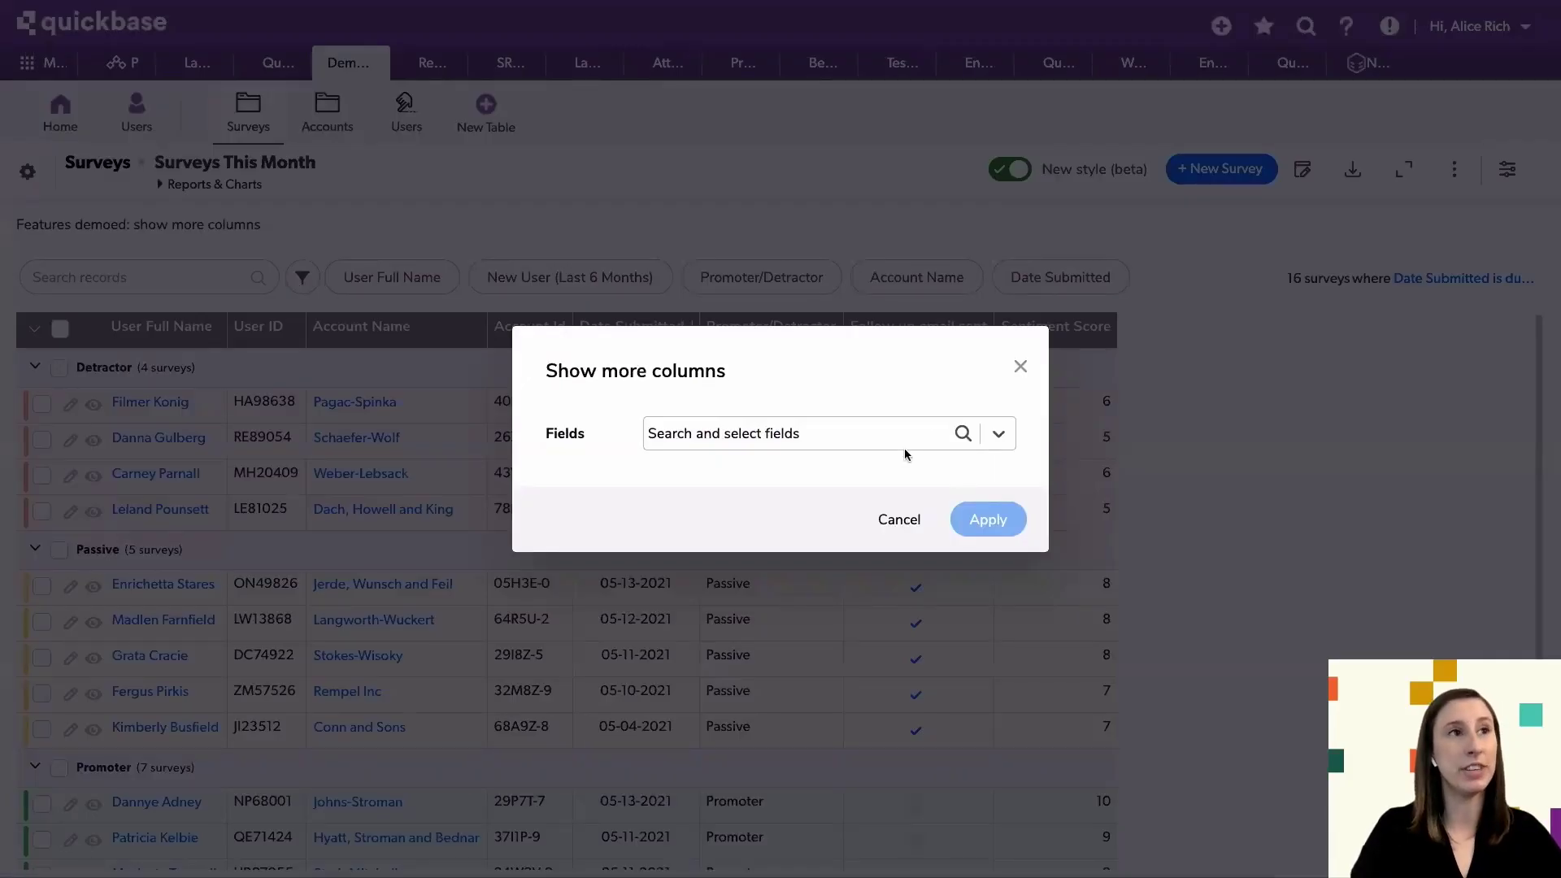
{"action": "left_click", "coordinate": [865, 438]}
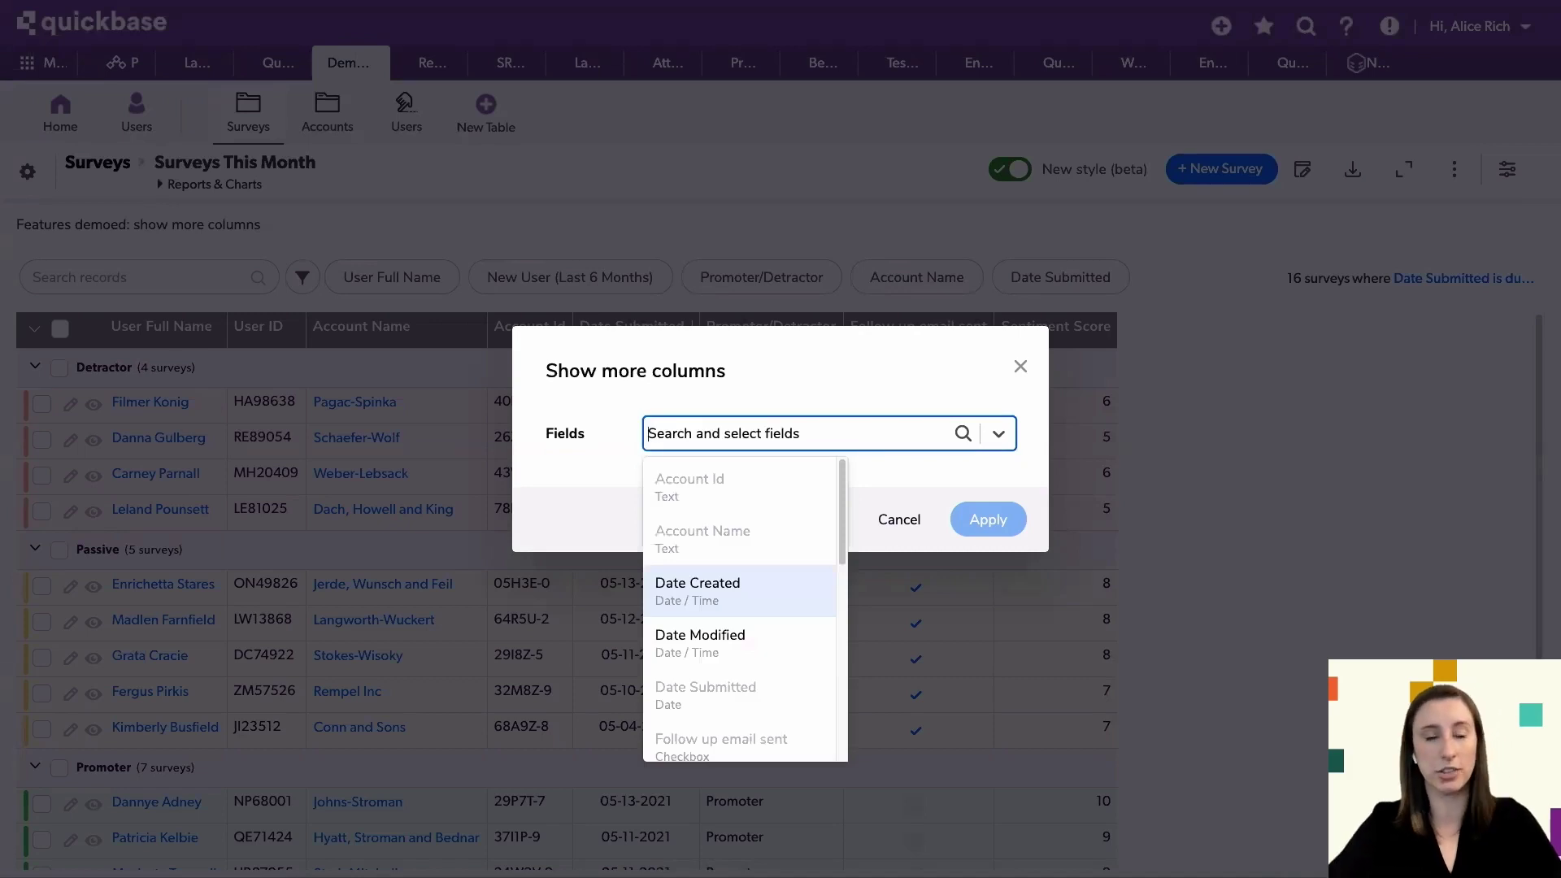
{"action": "type", "text": "new"}
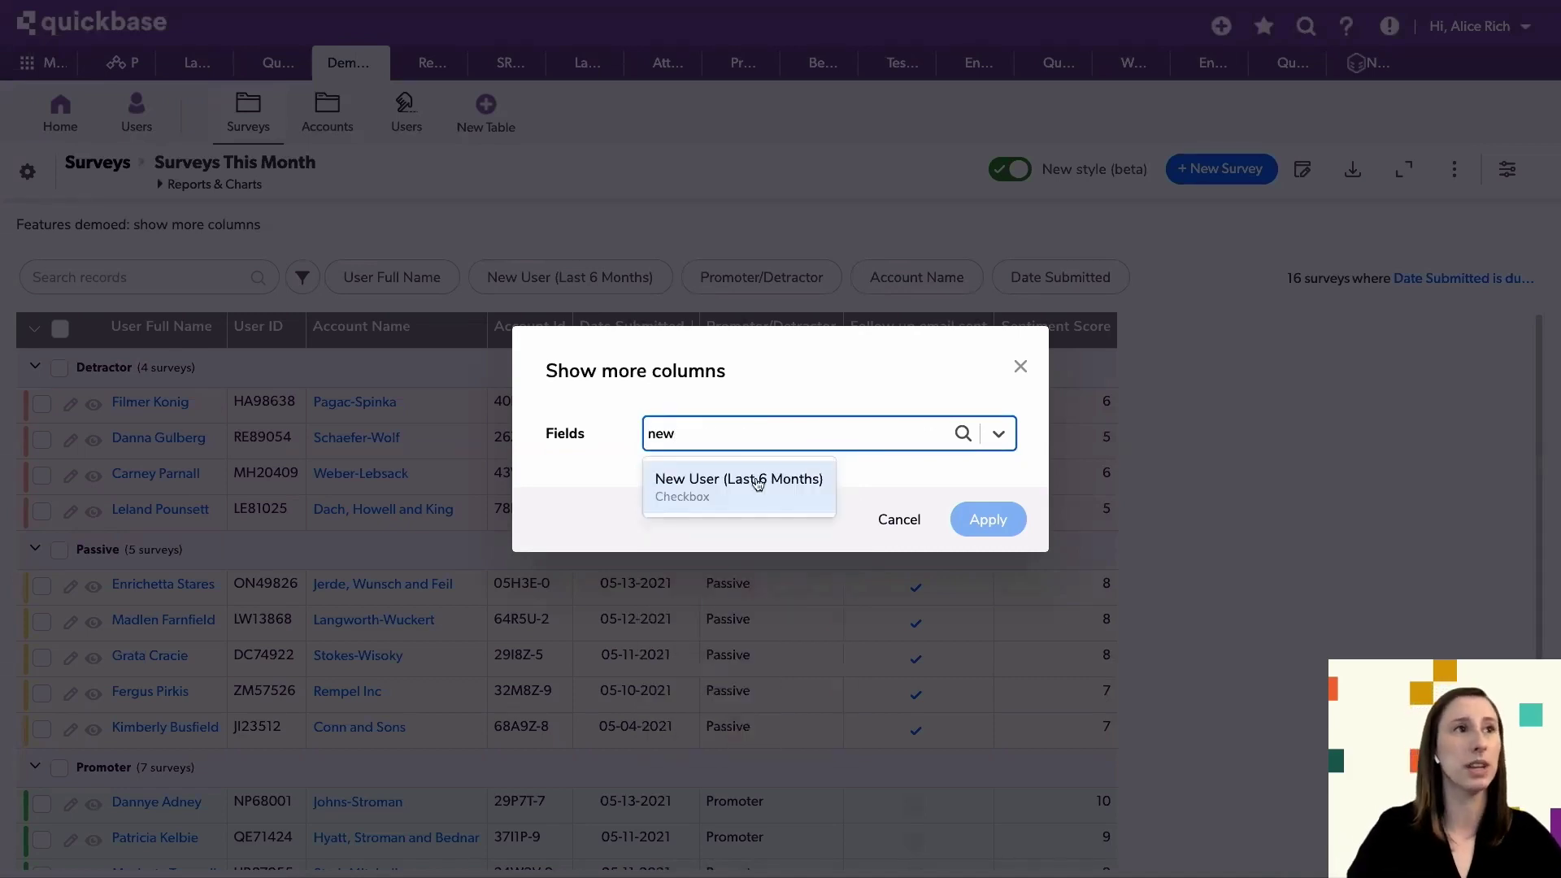
{"action": "left_click", "coordinate": [771, 485]}
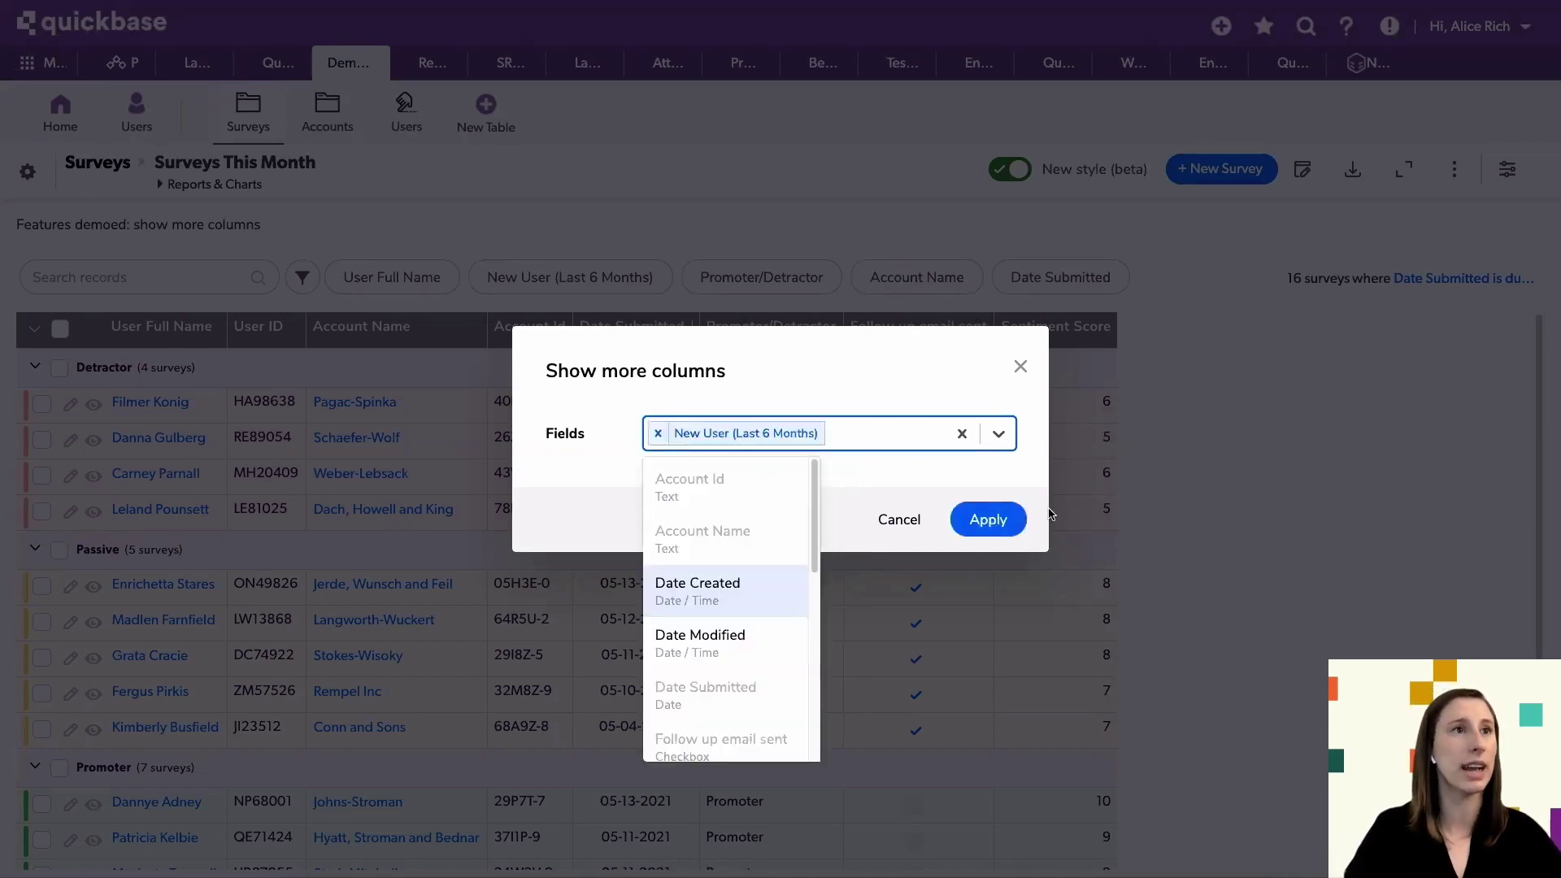
{"action": "left_click", "coordinate": [979, 526]}
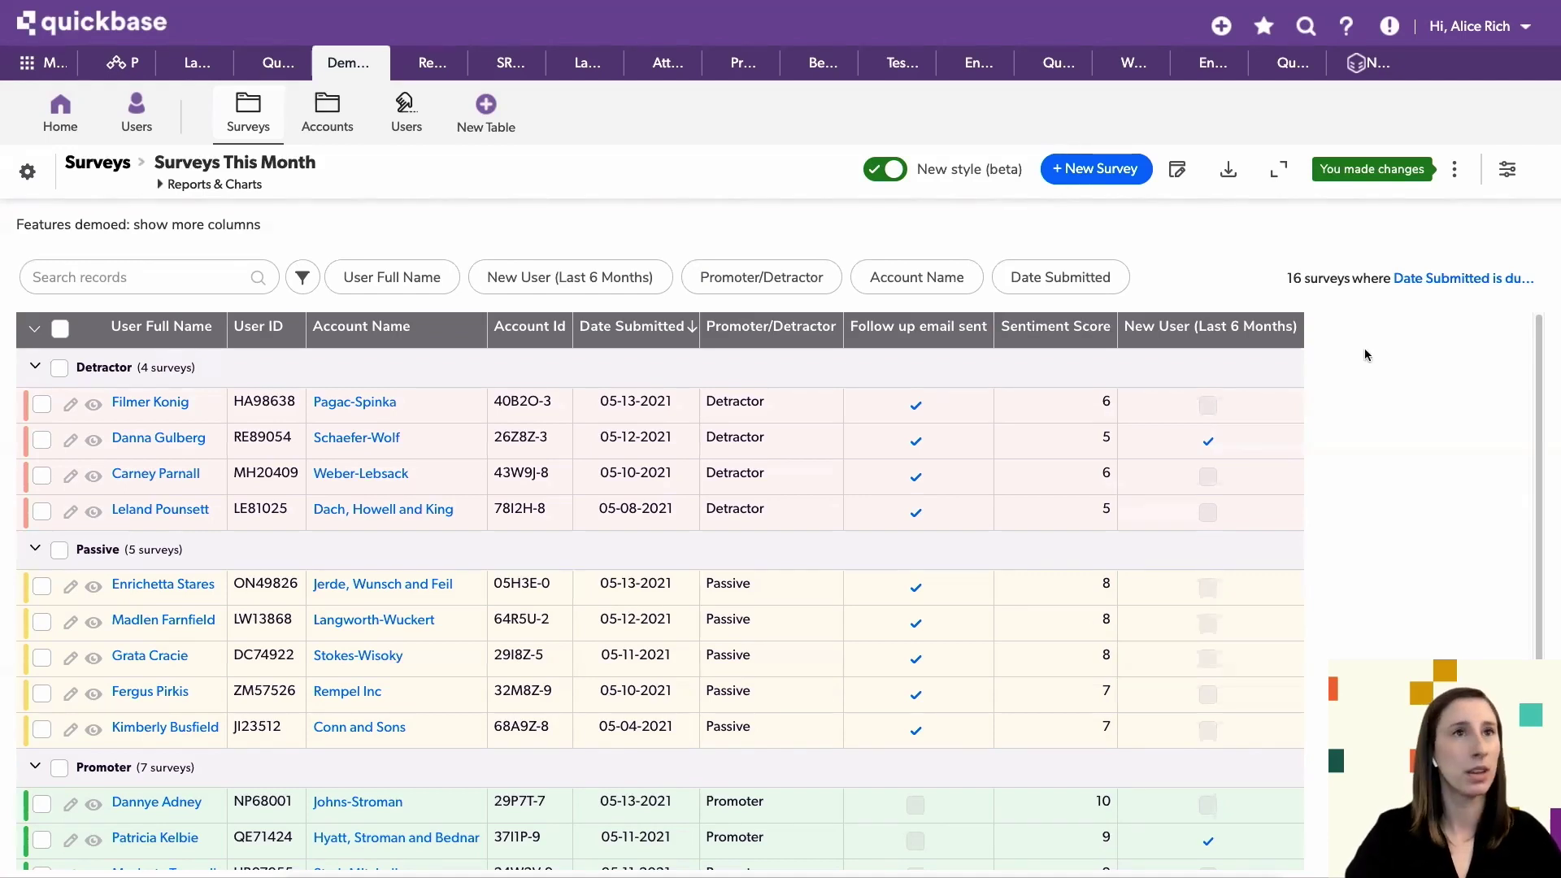
{"action": "left_click", "coordinate": [1455, 171]}
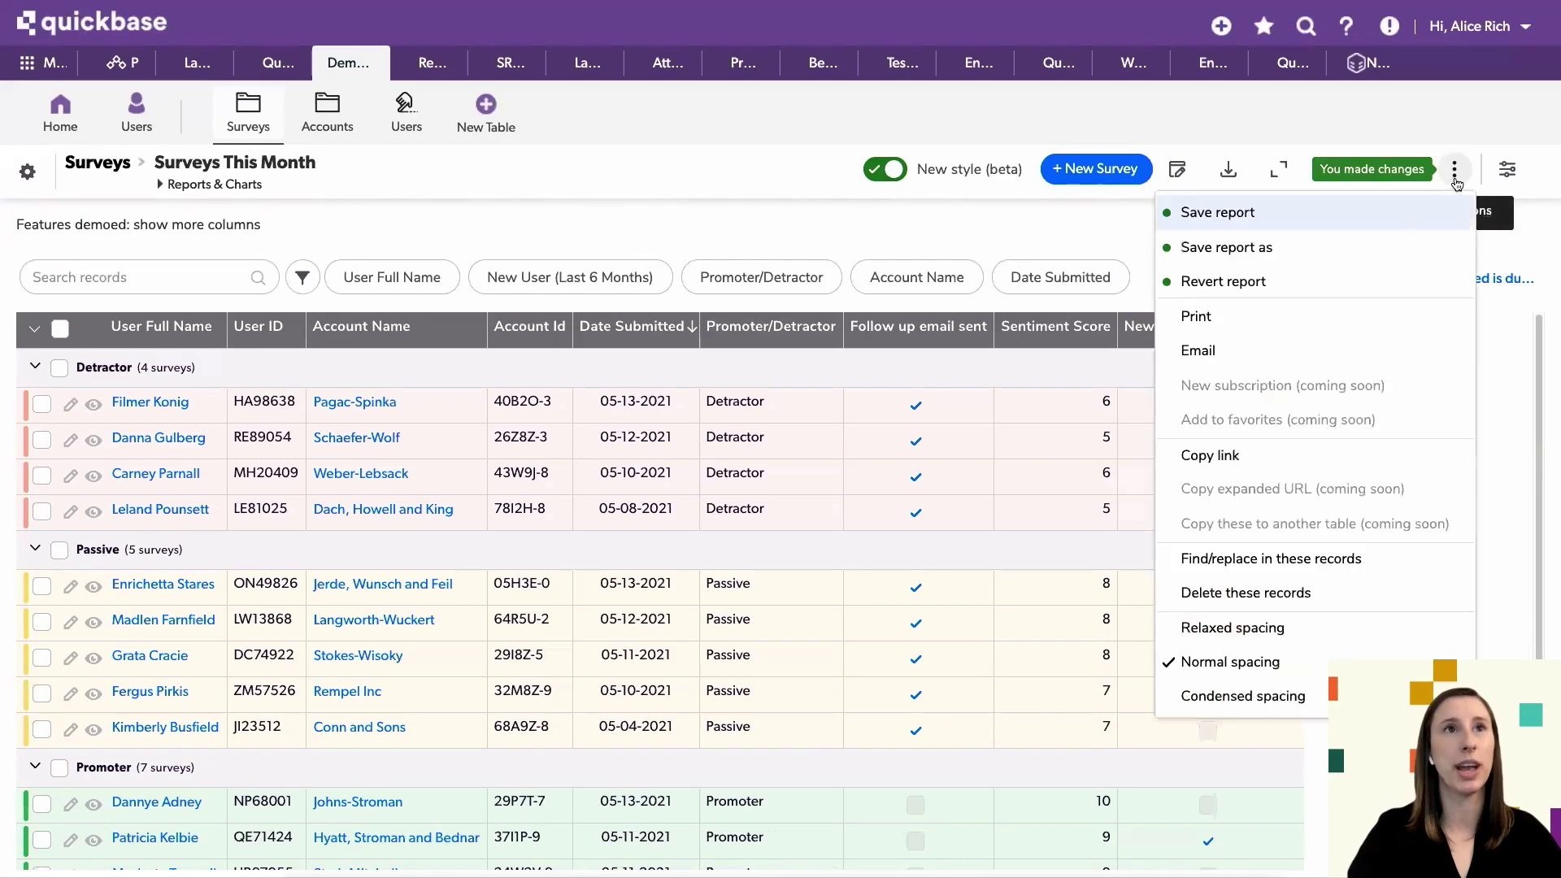
{"action": "left_click", "coordinate": [1310, 223]}
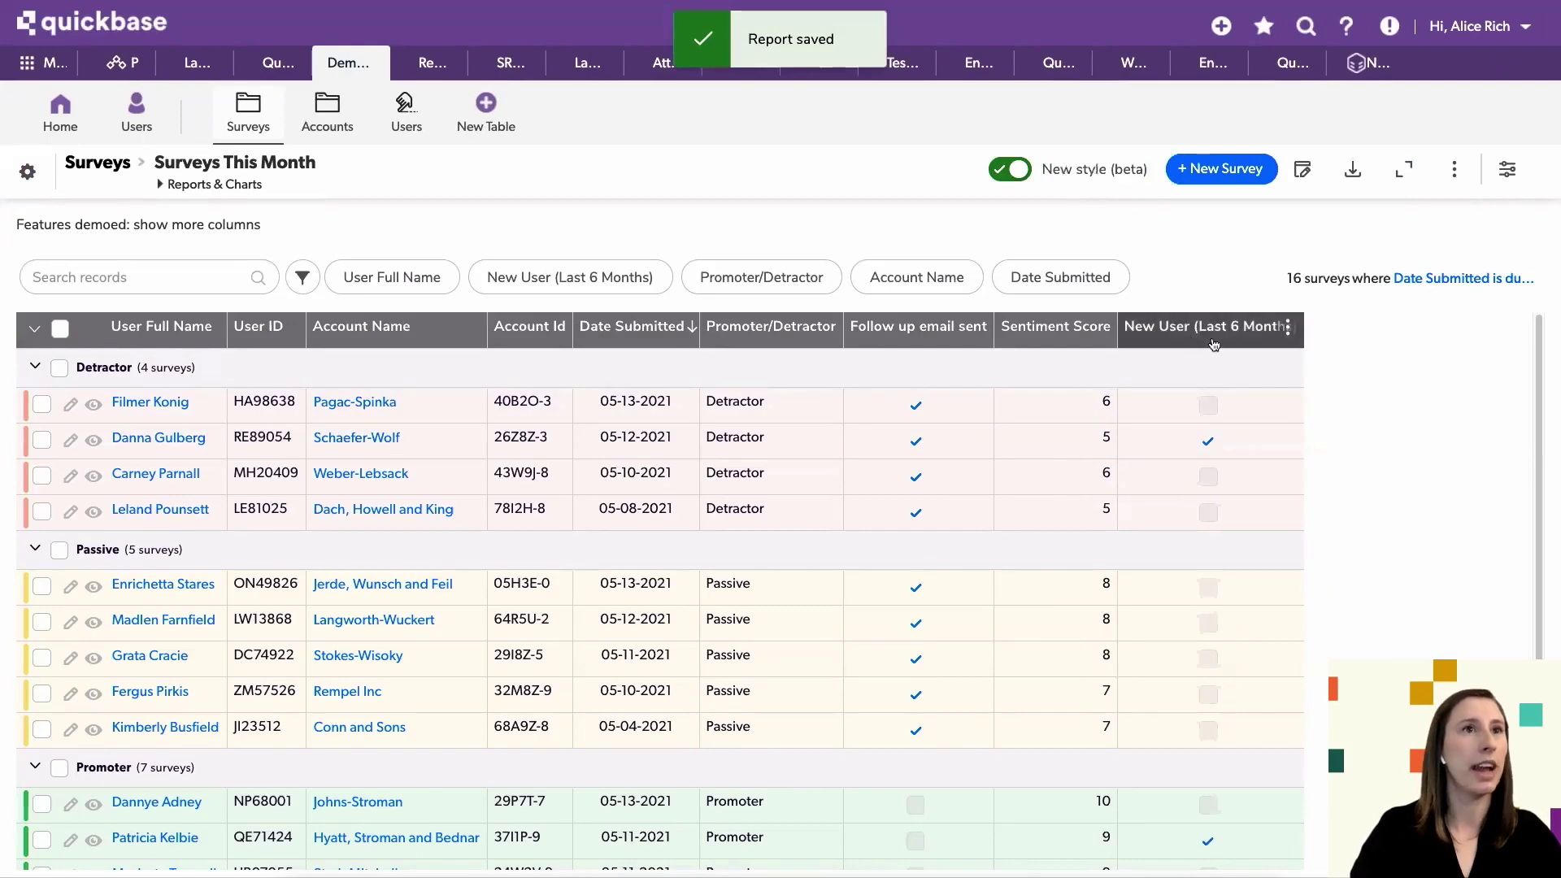
Sort the Surveys This Month report by the New User (Last 6 Months) column in ascending order.
{"action": "left_click", "coordinate": [1192, 330]}
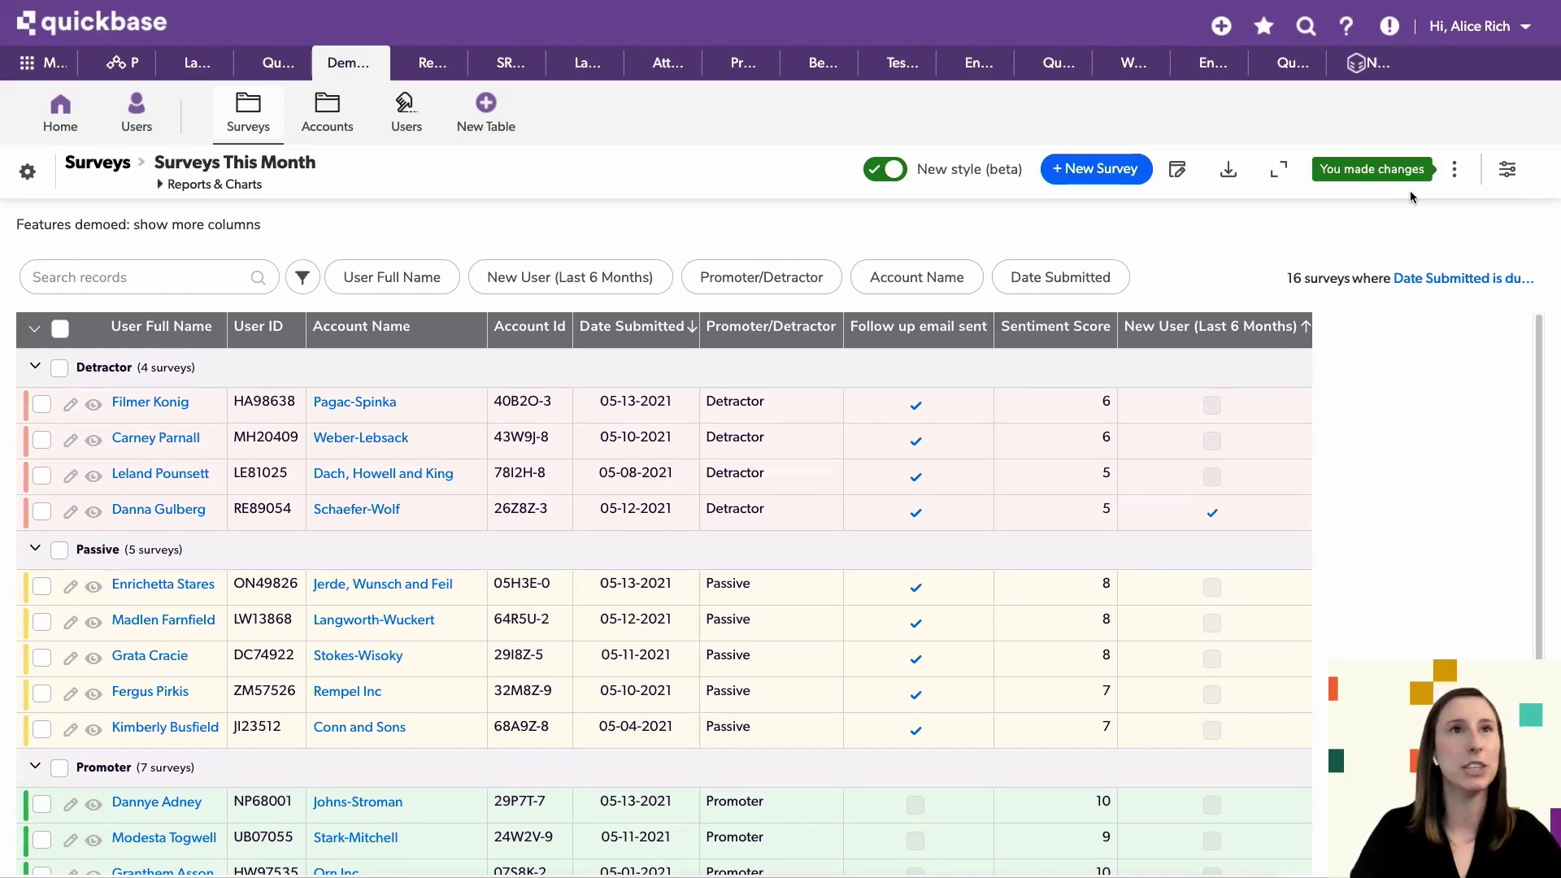
{"action": "left_click", "coordinate": [1454, 169]}
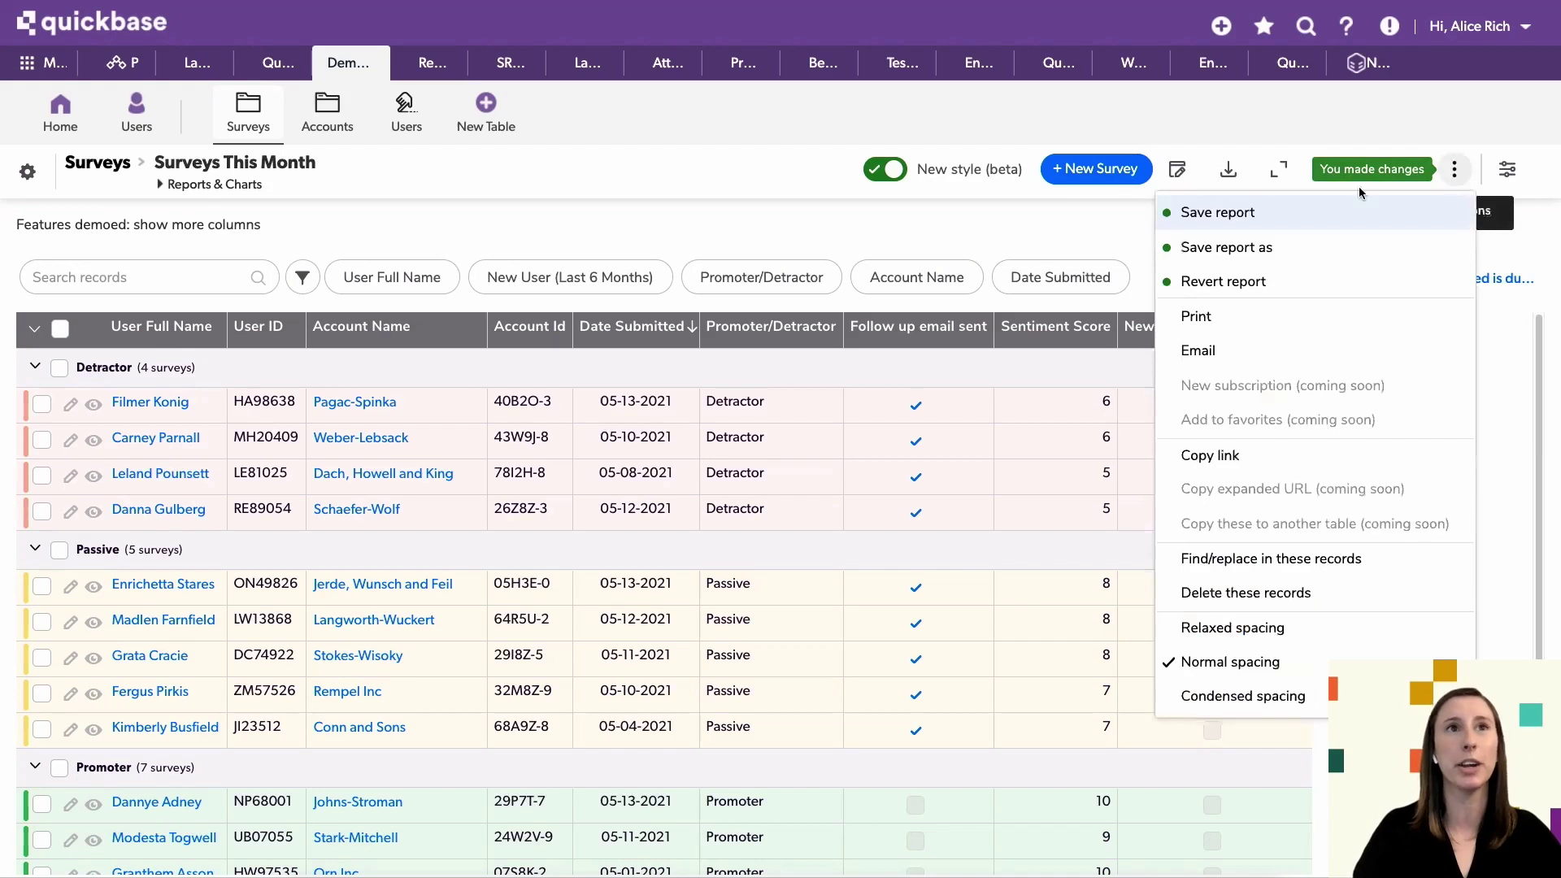
{"action": "left_click", "coordinate": [1503, 349]}
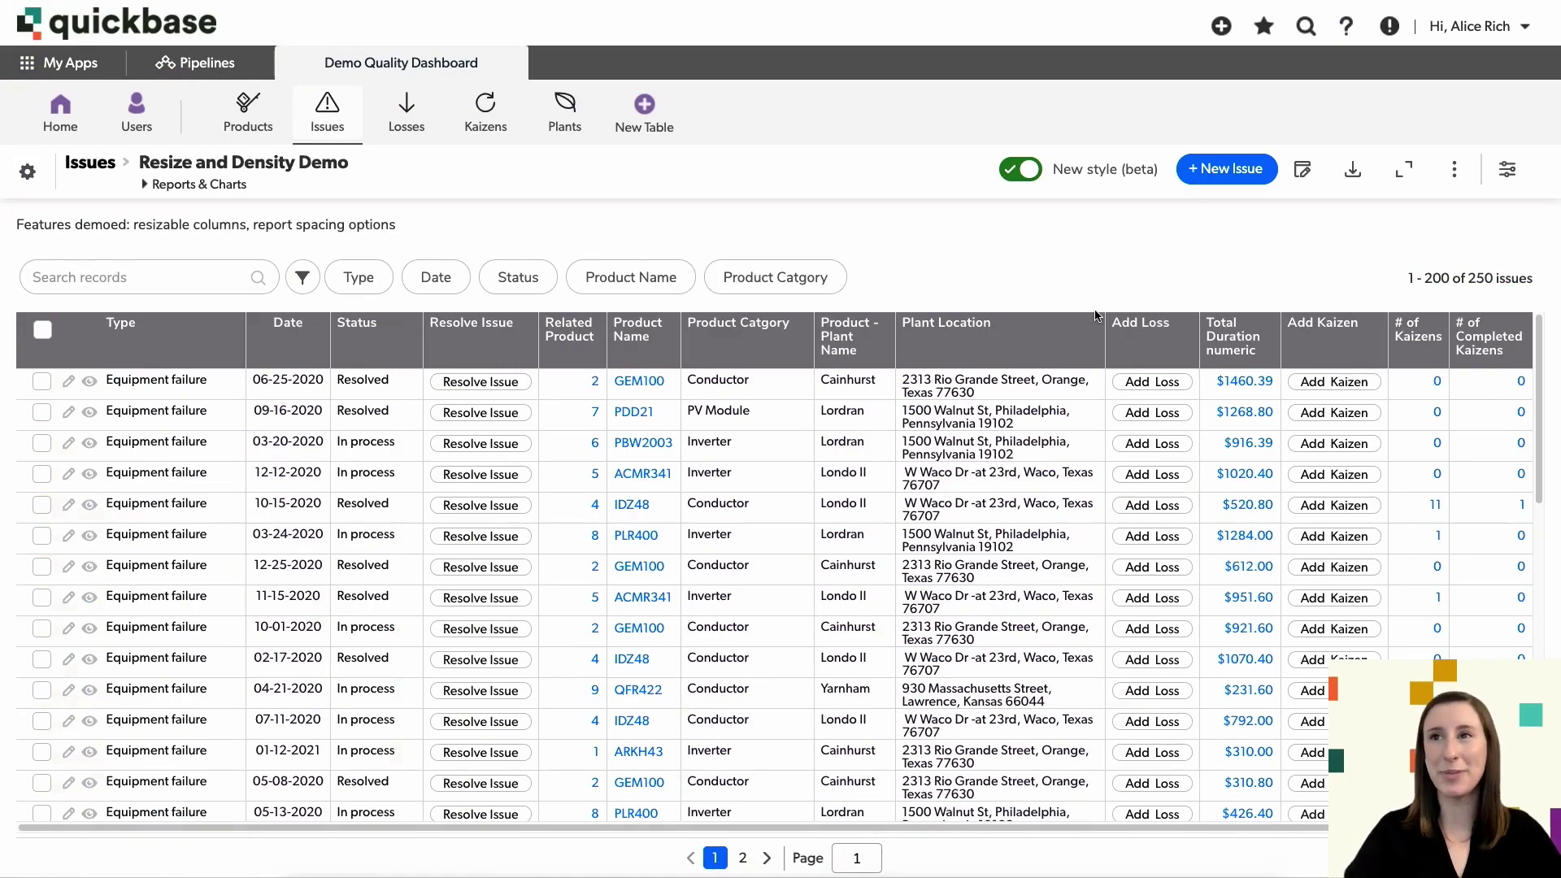
Widen the Plant Location column so each address fits on one line, and expand the issues report to full screen.
{"action": "left_click_drag", "start_coordinate": [1106, 348], "coordinate": [1223, 338]}
{"action": "scroll", "coordinate": [920, 499], "scroll_direction": "down", "scroll_amount": 1}
{"action": "scroll", "coordinate": [920, 499], "scroll_direction": "up", "scroll_amount": 1}
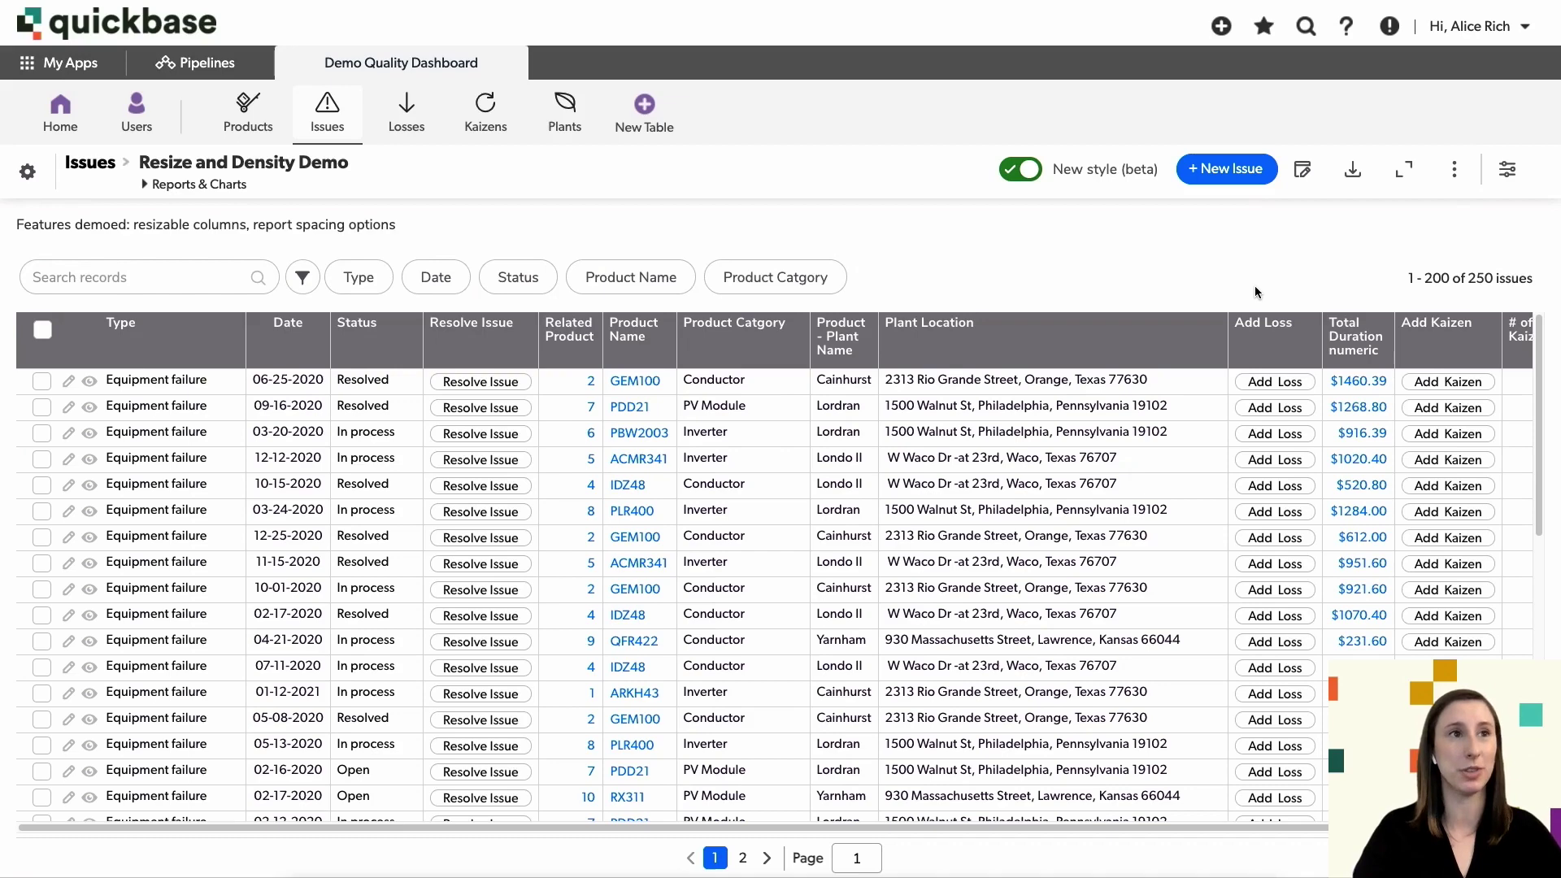
{"action": "scroll", "coordinate": [1164, 566], "scroll_direction": "down", "scroll_amount": 1}
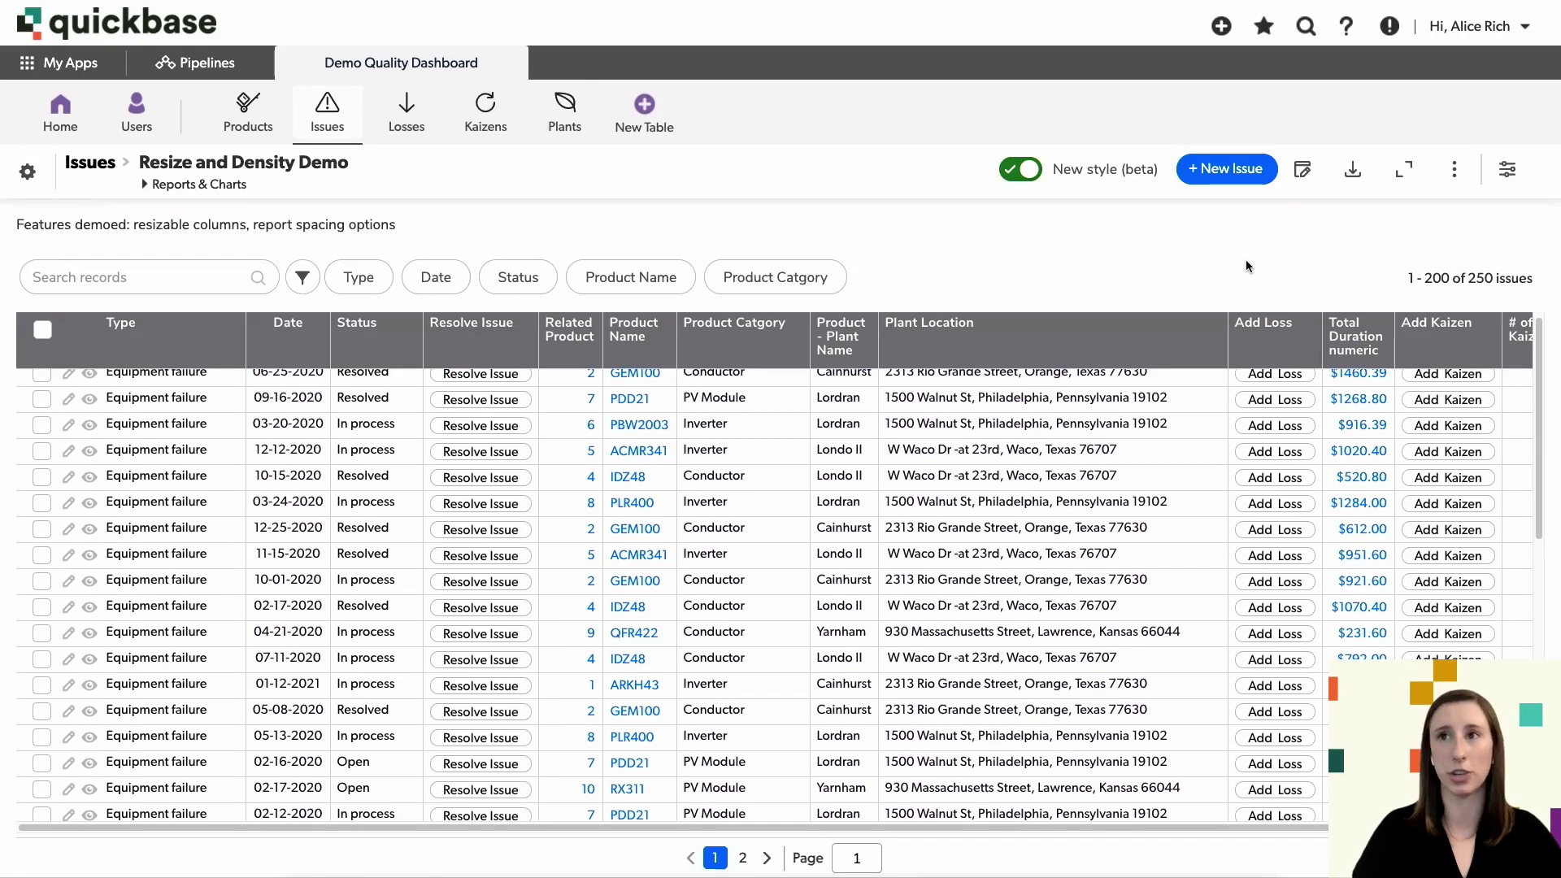
{"action": "left_click", "coordinate": [1404, 170]}
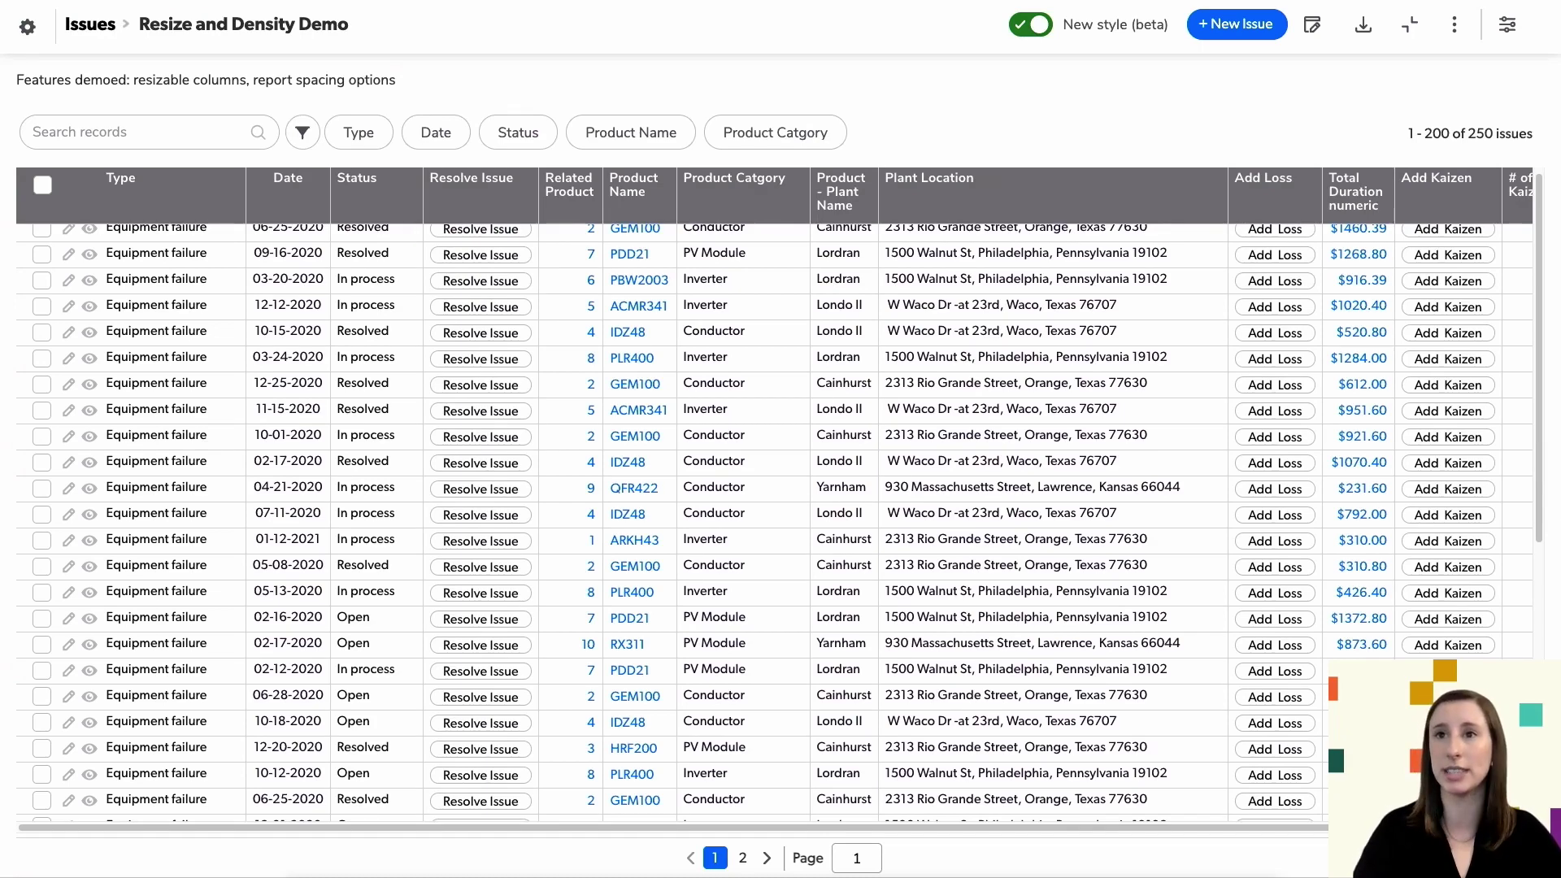
Check the available row spacing options of the issues report and exit its full-screen view.
{"action": "scroll", "coordinate": [1103, 469], "scroll_direction": "up", "scroll_amount": 1}
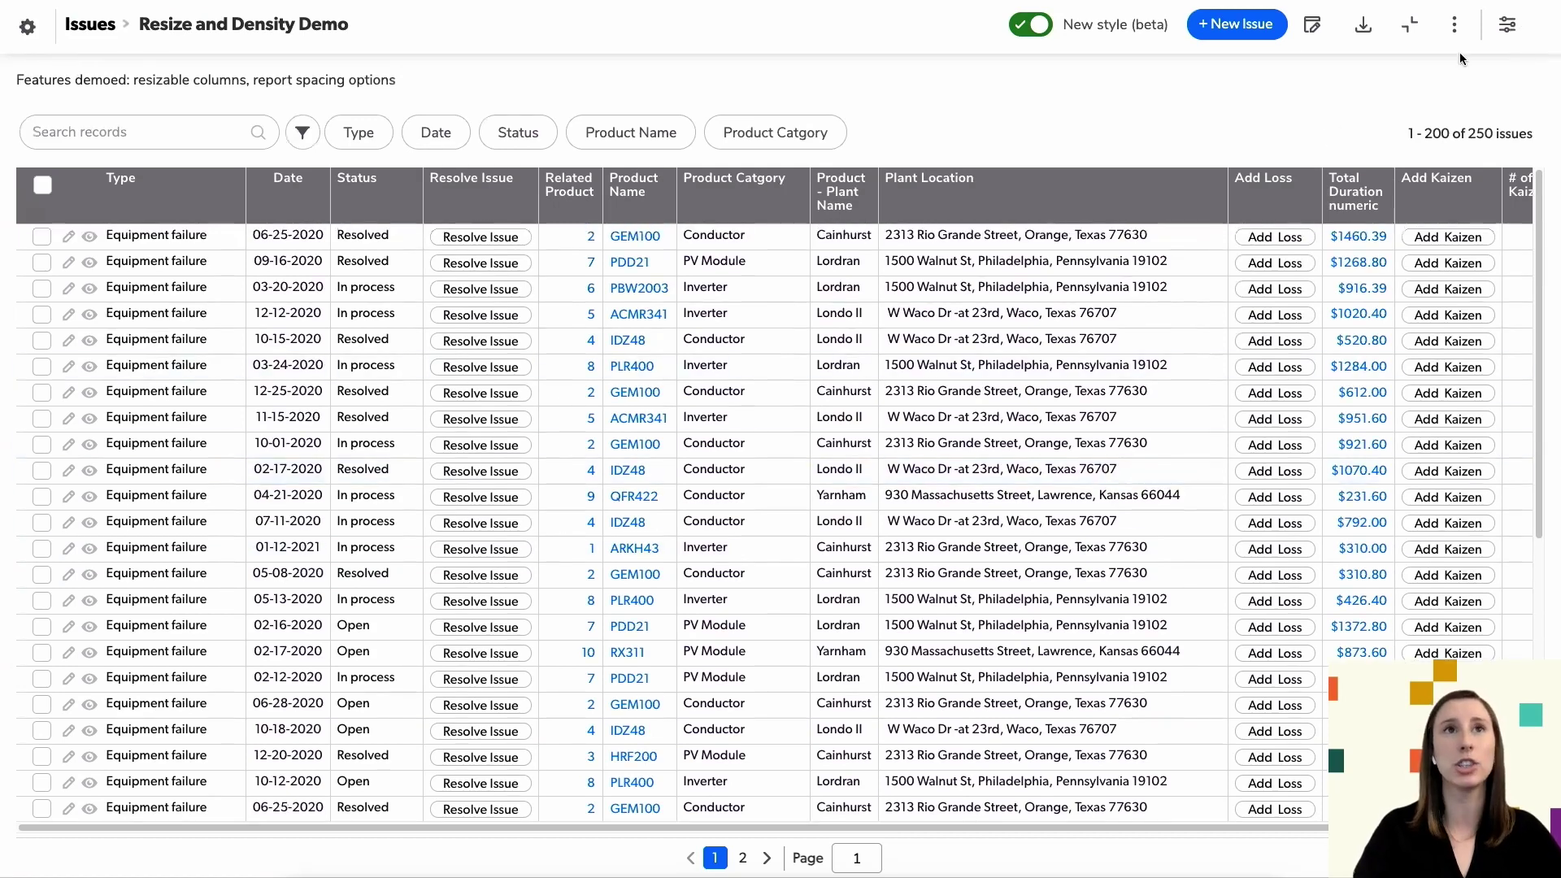
{"action": "left_click", "coordinate": [1455, 26]}
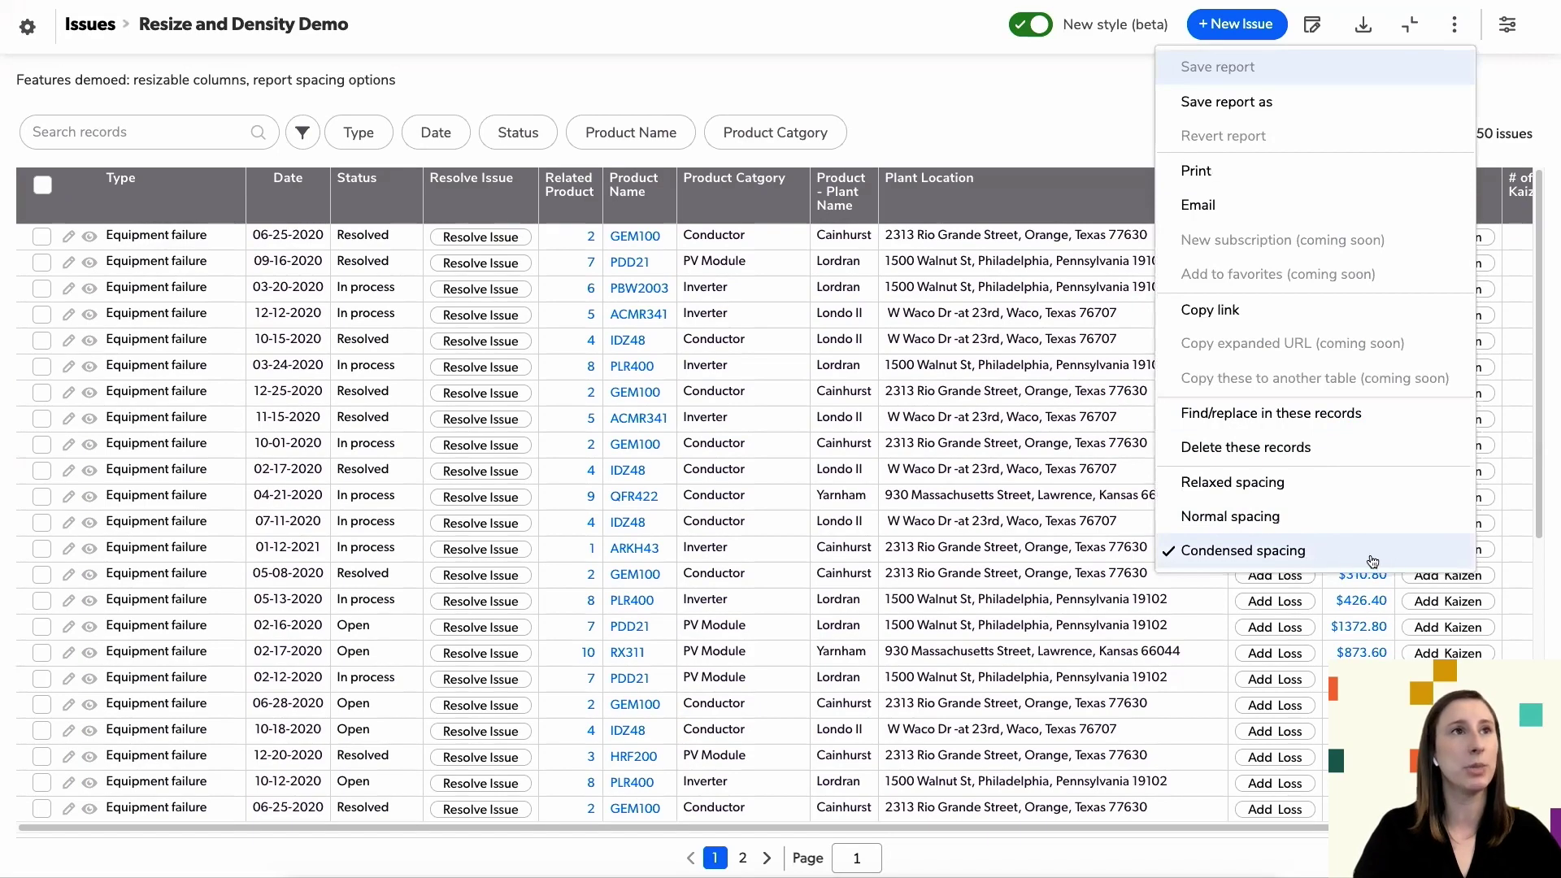
{"action": "left_click", "coordinate": [1065, 81]}
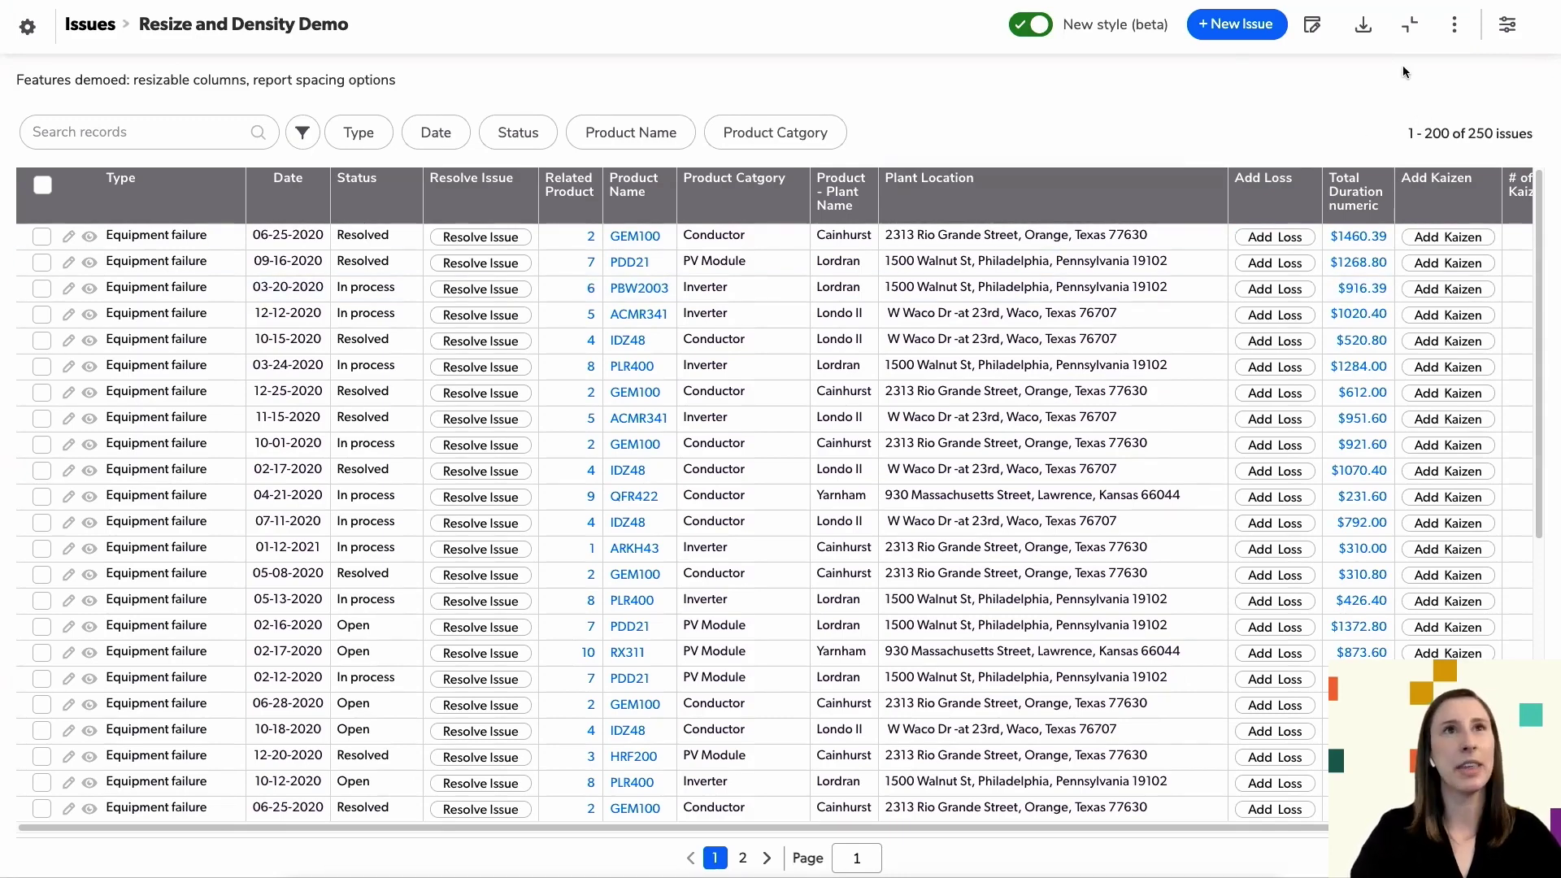
{"action": "left_click", "coordinate": [1407, 27]}
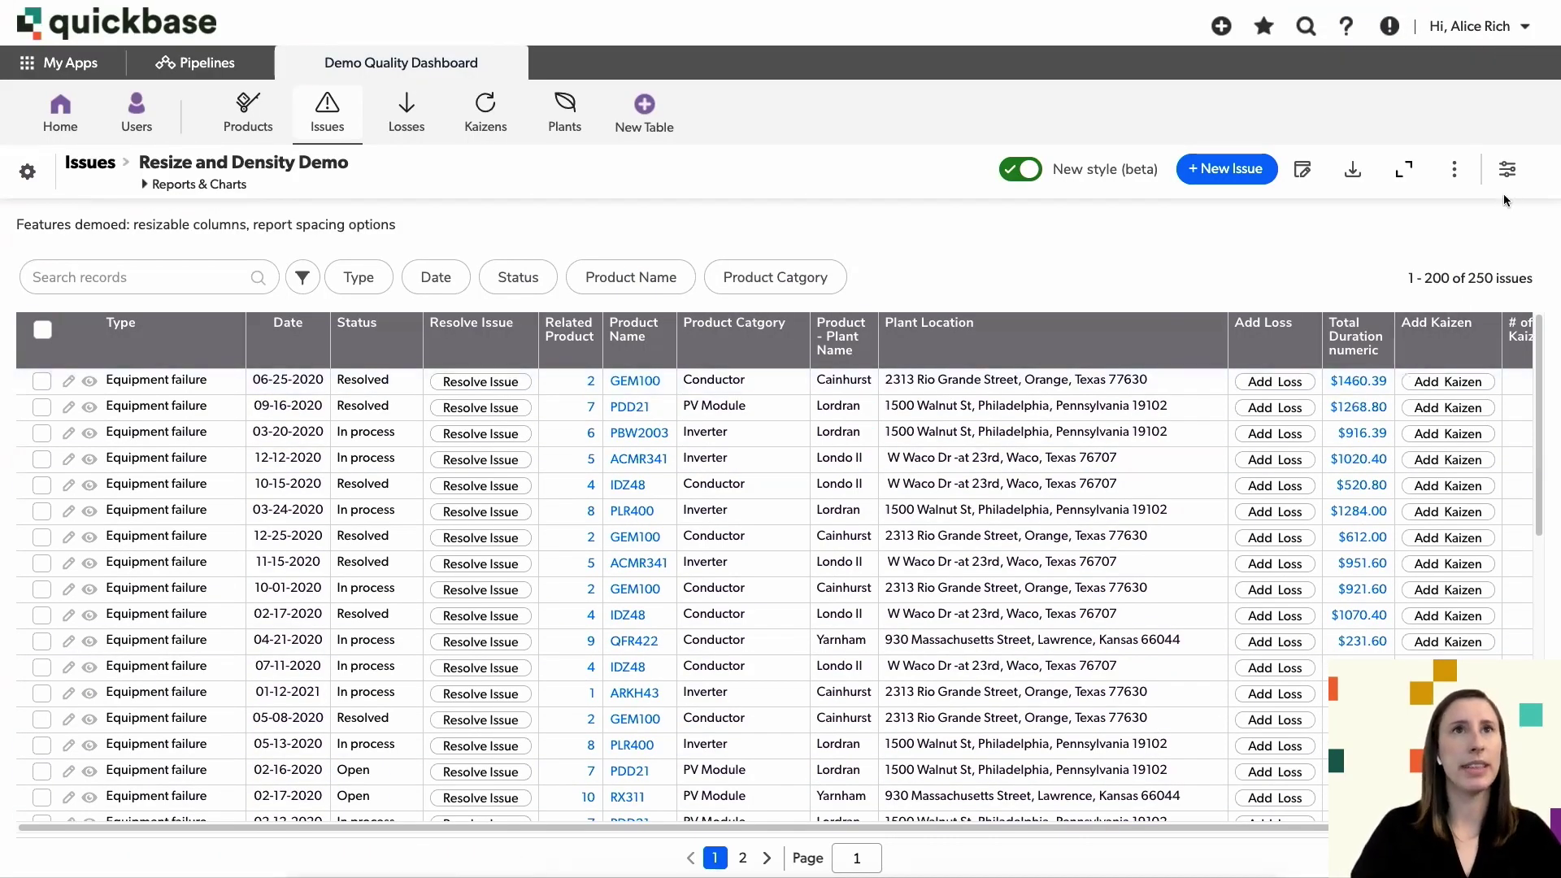
Open the personal preferences, try the Condensed UI Spacing, set it back to Regular and save.
{"action": "left_click", "coordinate": [1500, 27]}
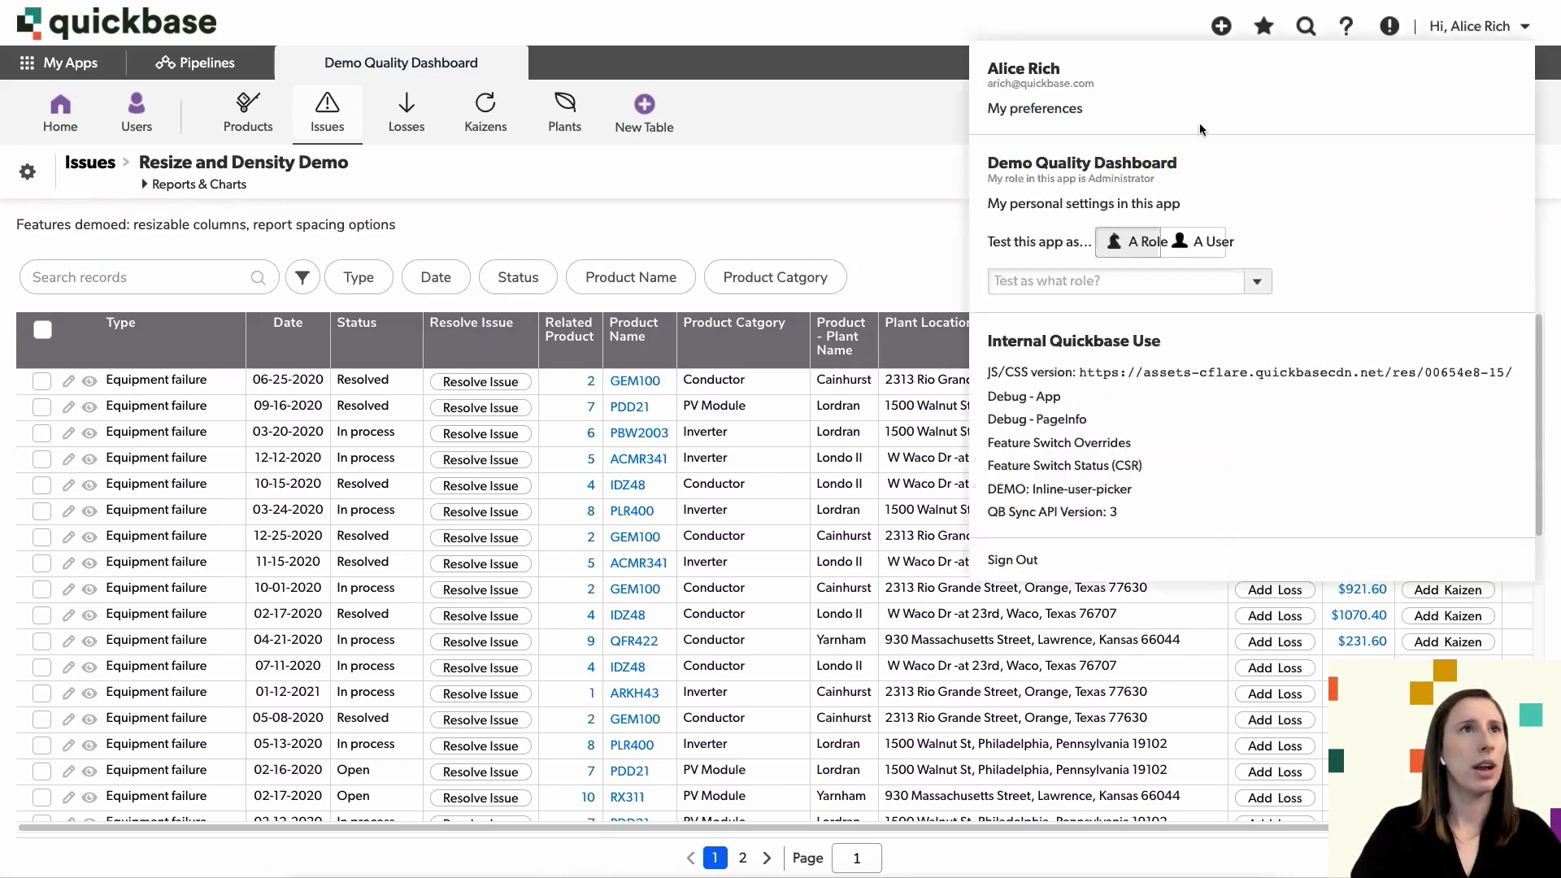
{"action": "left_click", "coordinate": [1049, 109]}
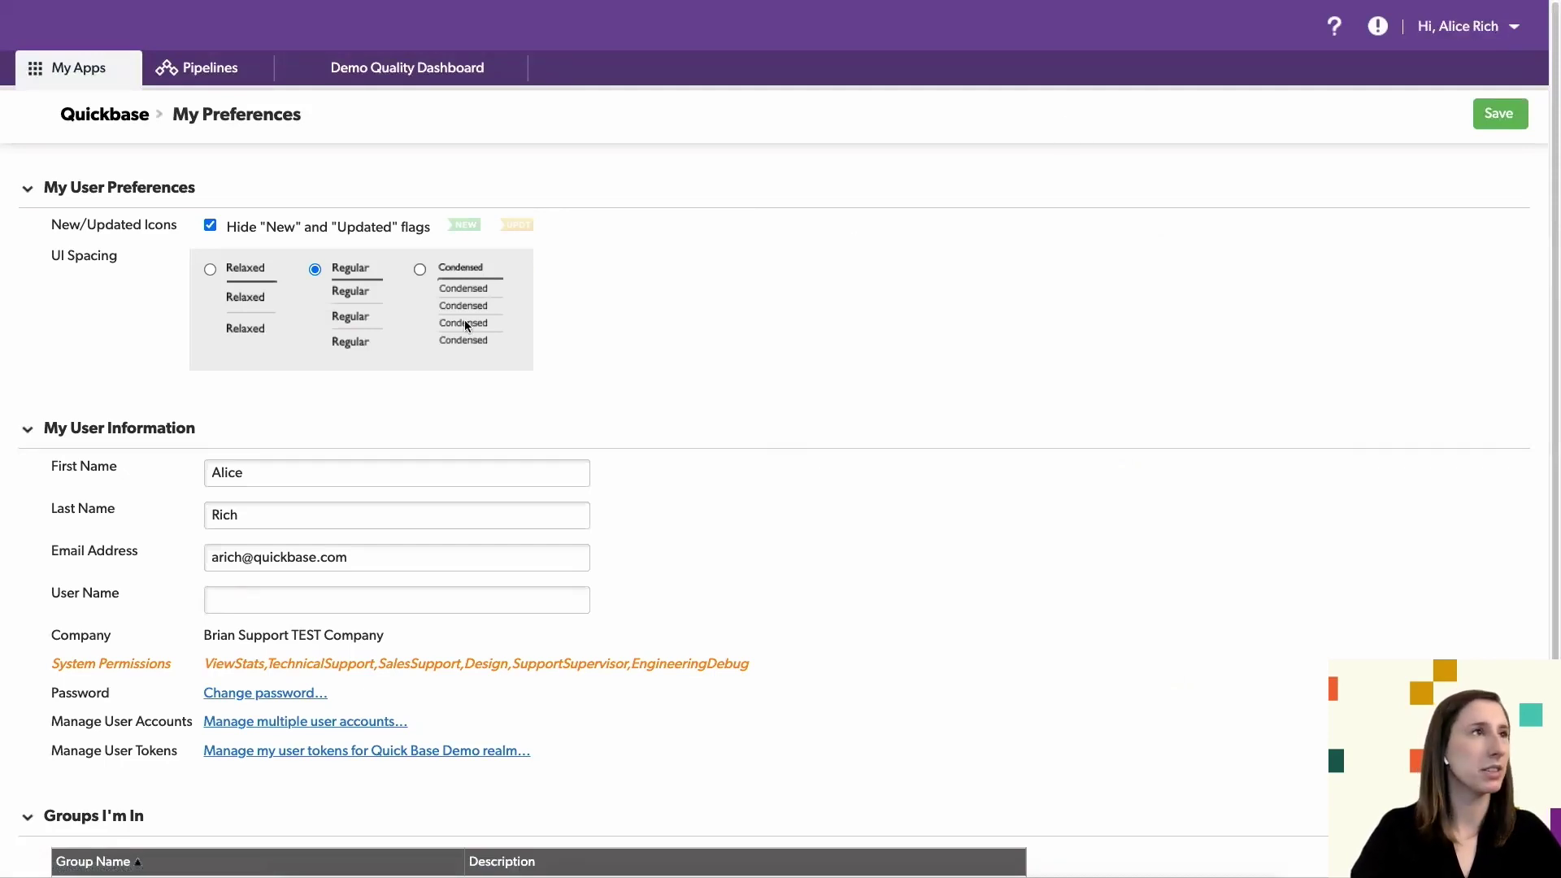
{"action": "left_click", "coordinate": [426, 271]}
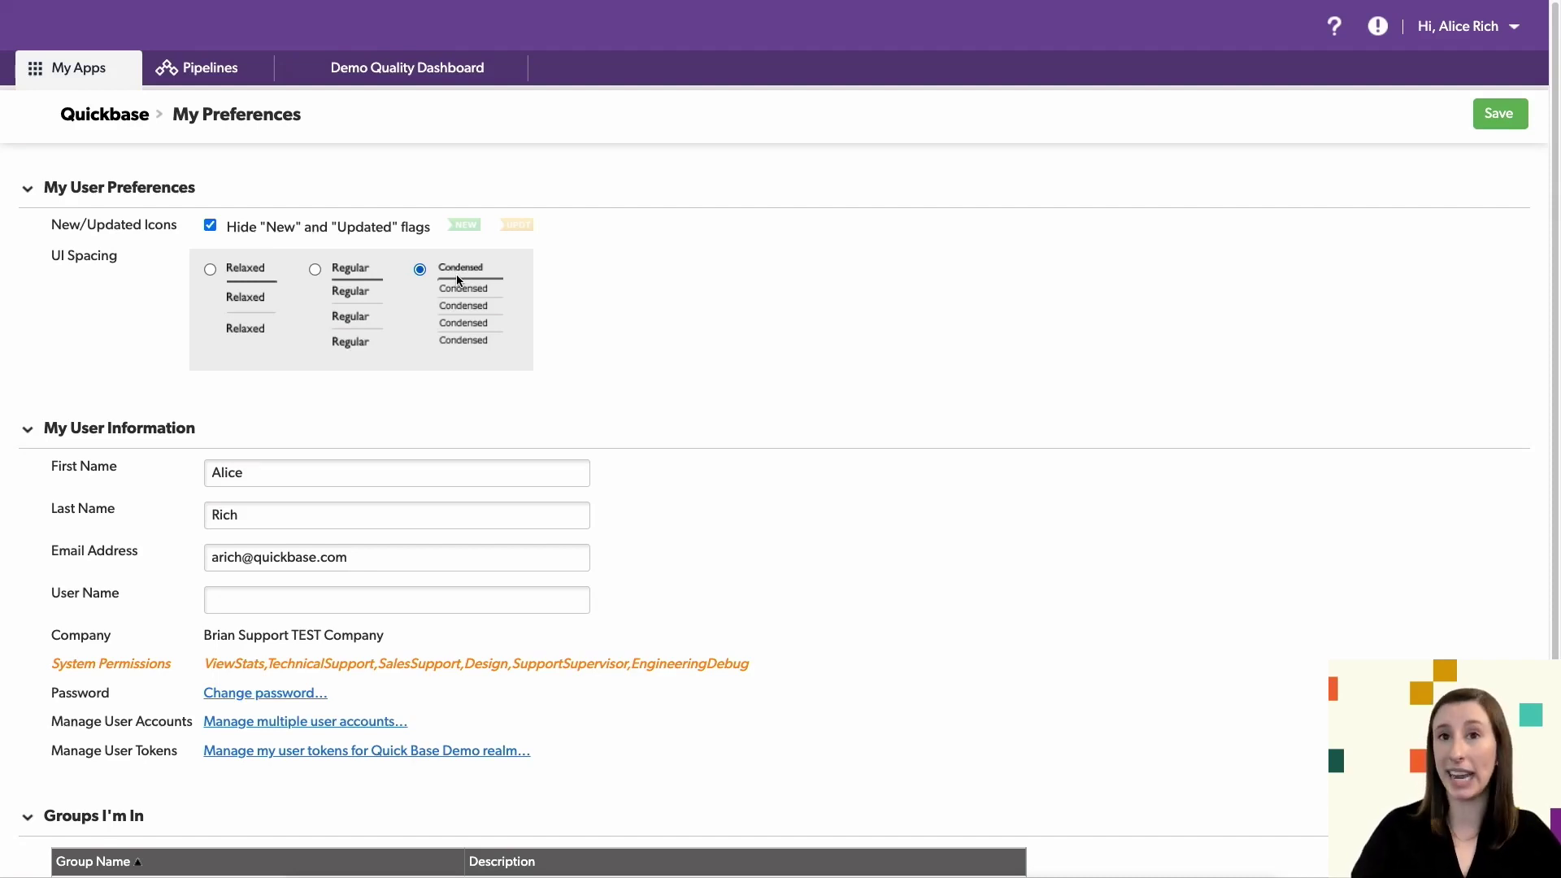
{"action": "left_click", "coordinate": [315, 268]}
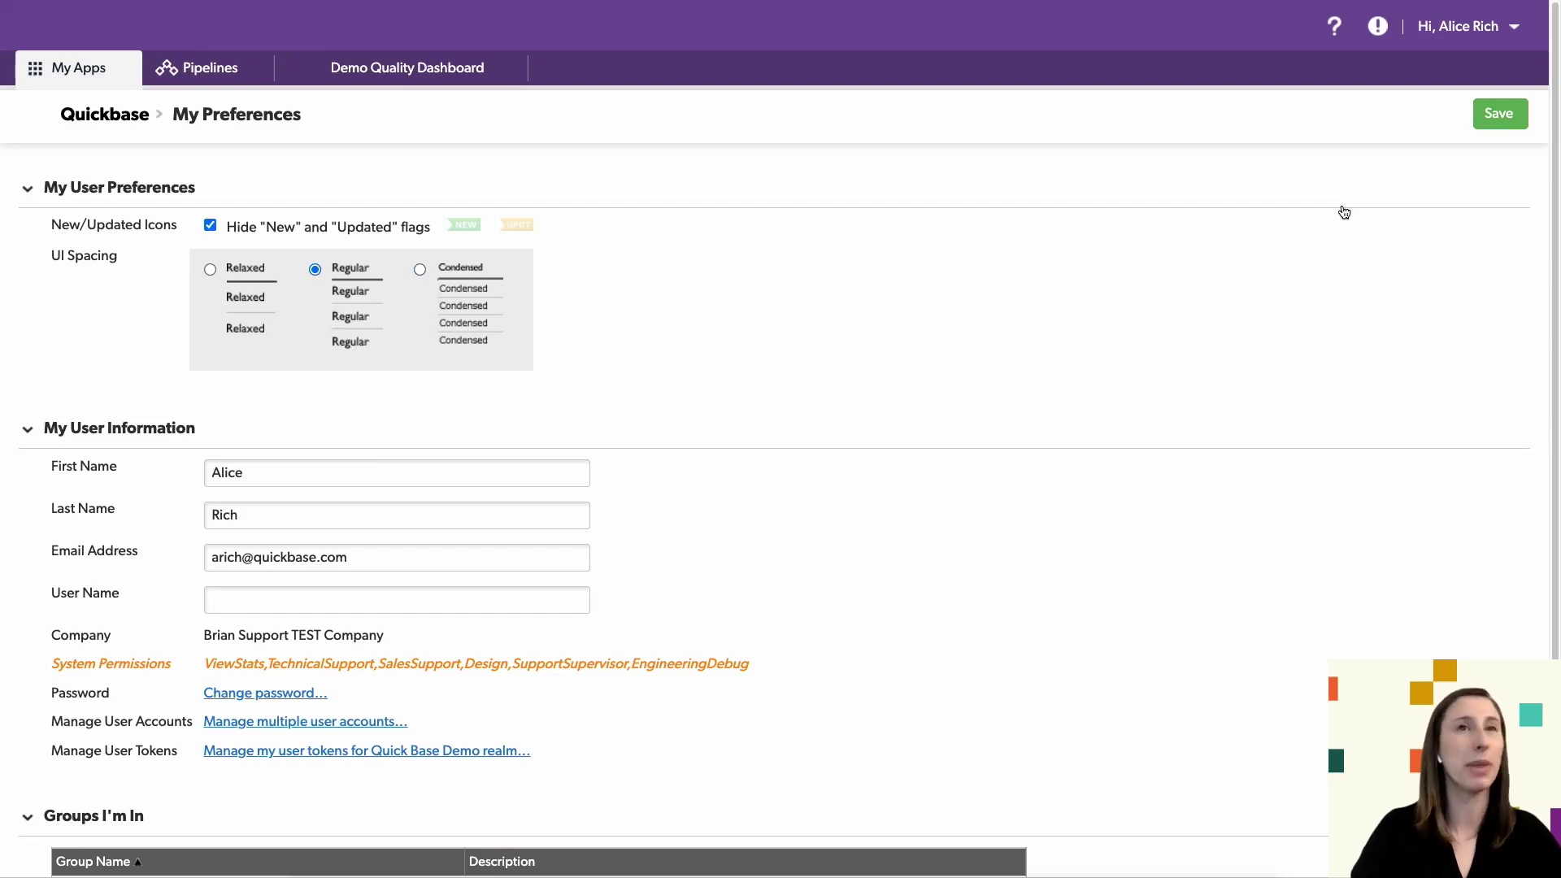
{"action": "left_click", "coordinate": [1504, 114]}
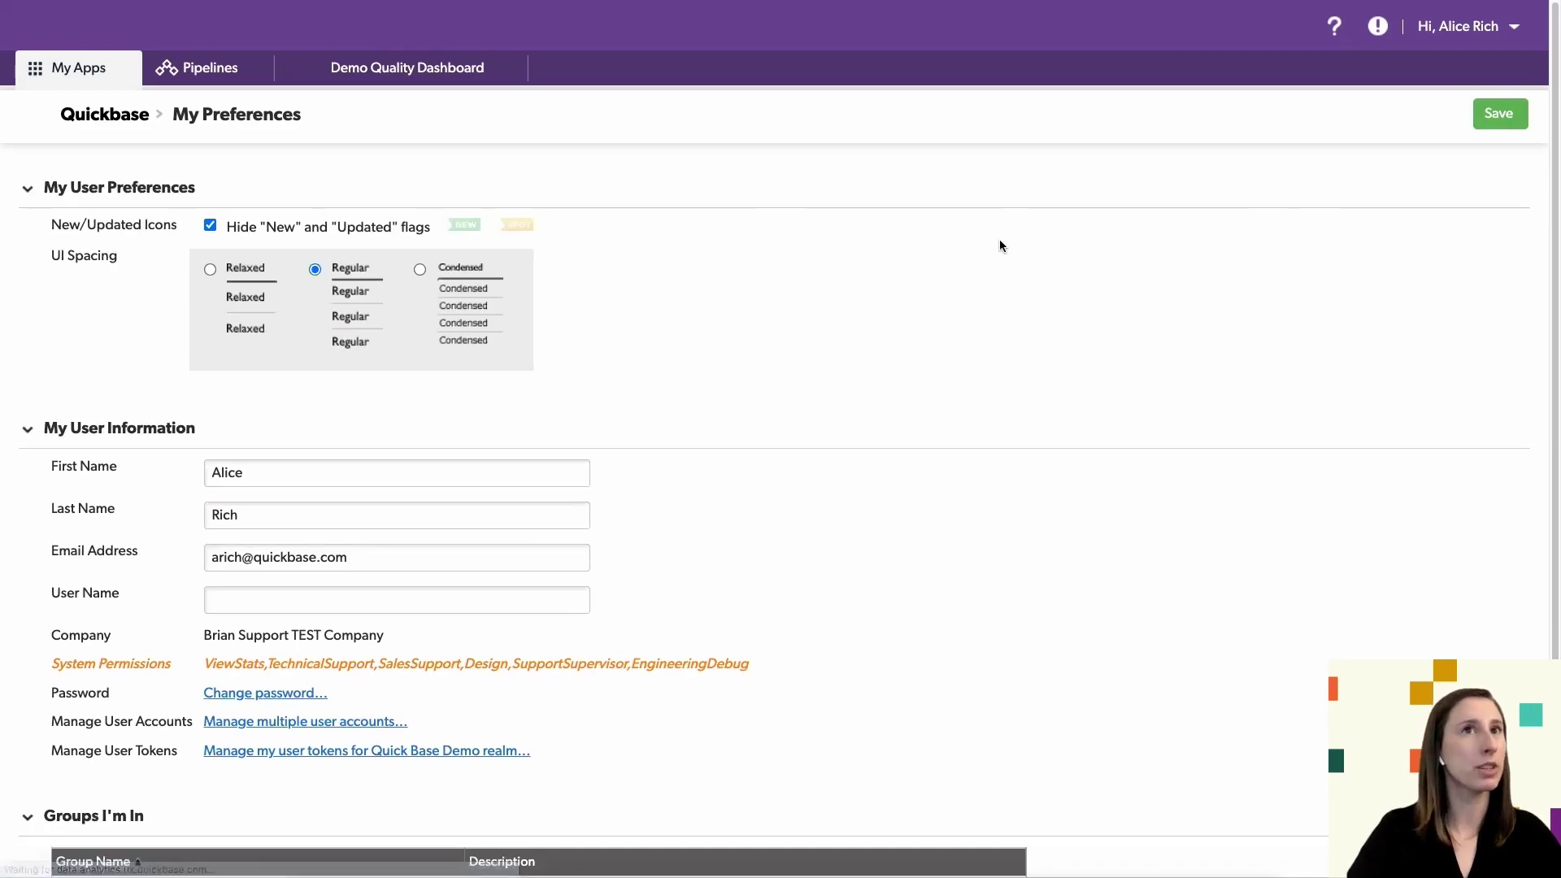
Return to the Resize and Density Demo report in the Demo Quality Dashboard and review its spacing options.
{"action": "left_click", "coordinate": [389, 72]}
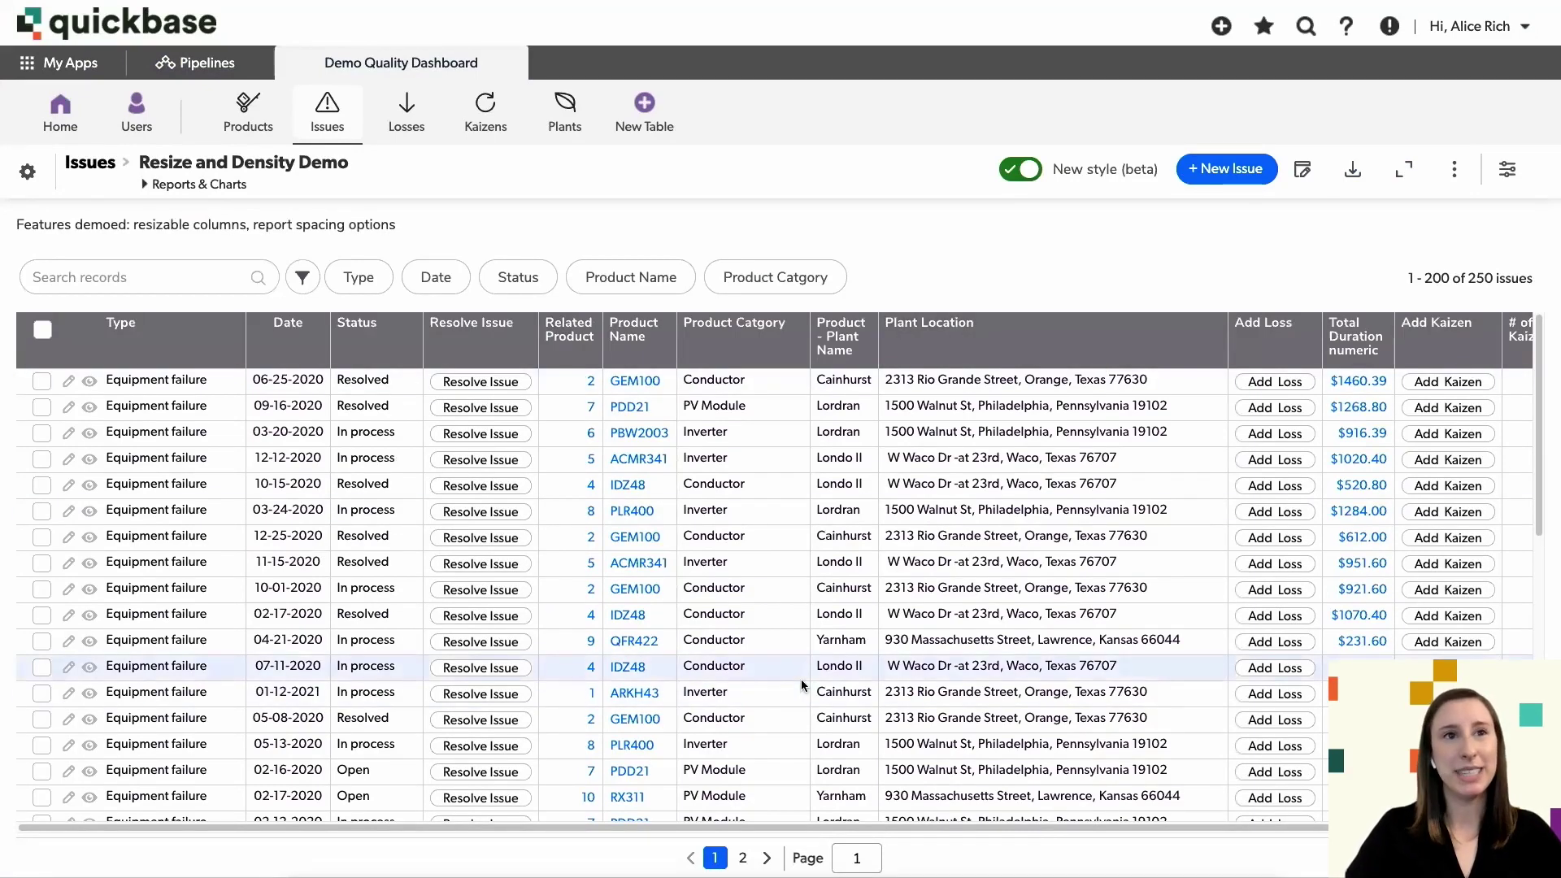
{"action": "left_click", "coordinate": [1455, 184]}
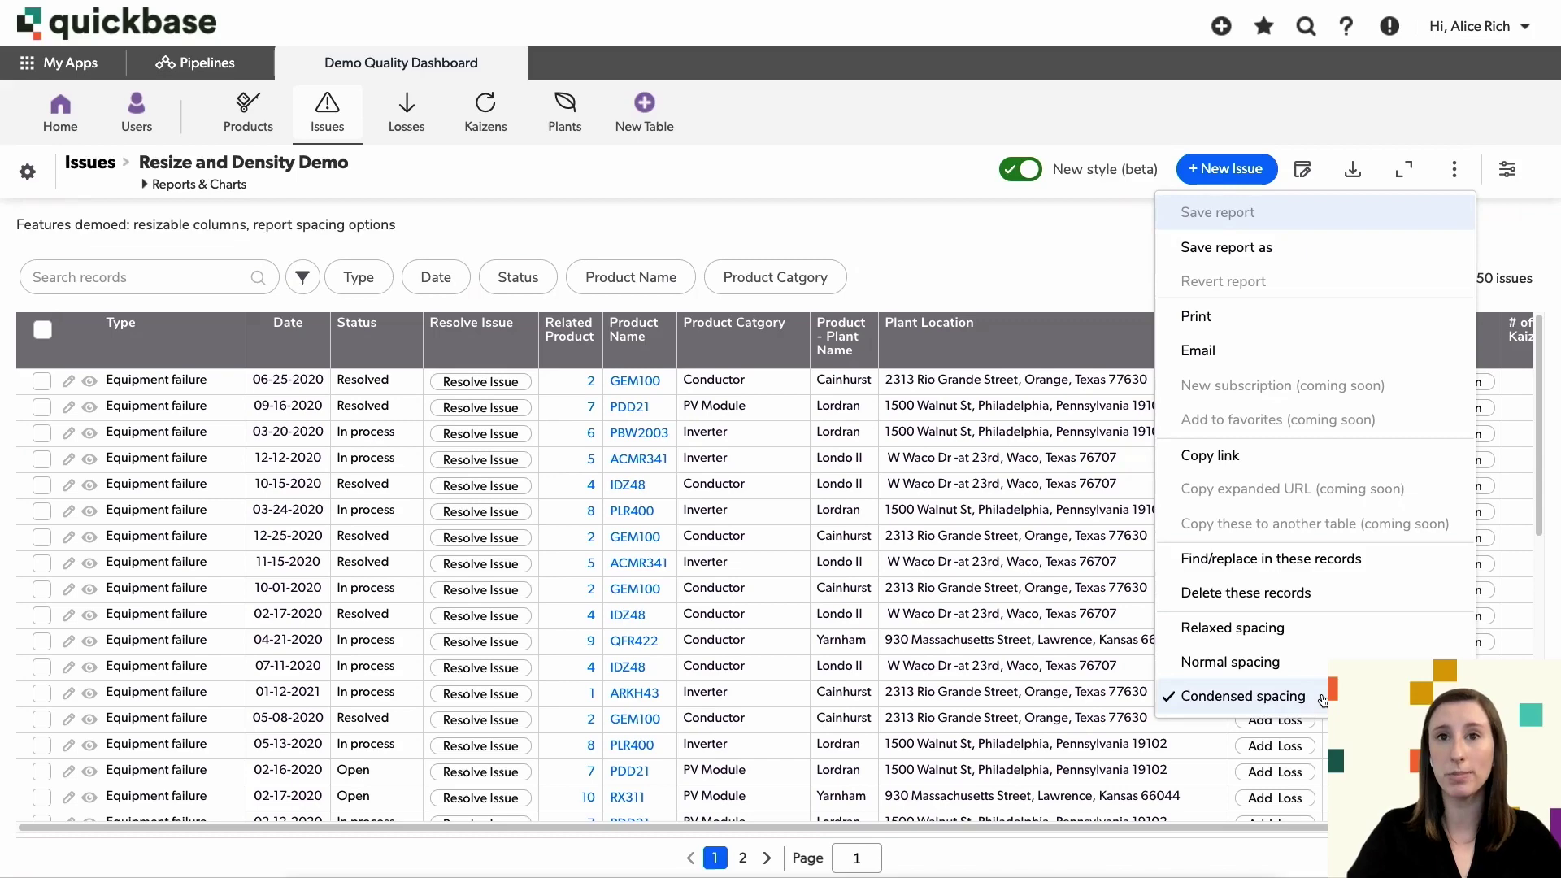
{"action": "left_click", "coordinate": [1061, 278]}
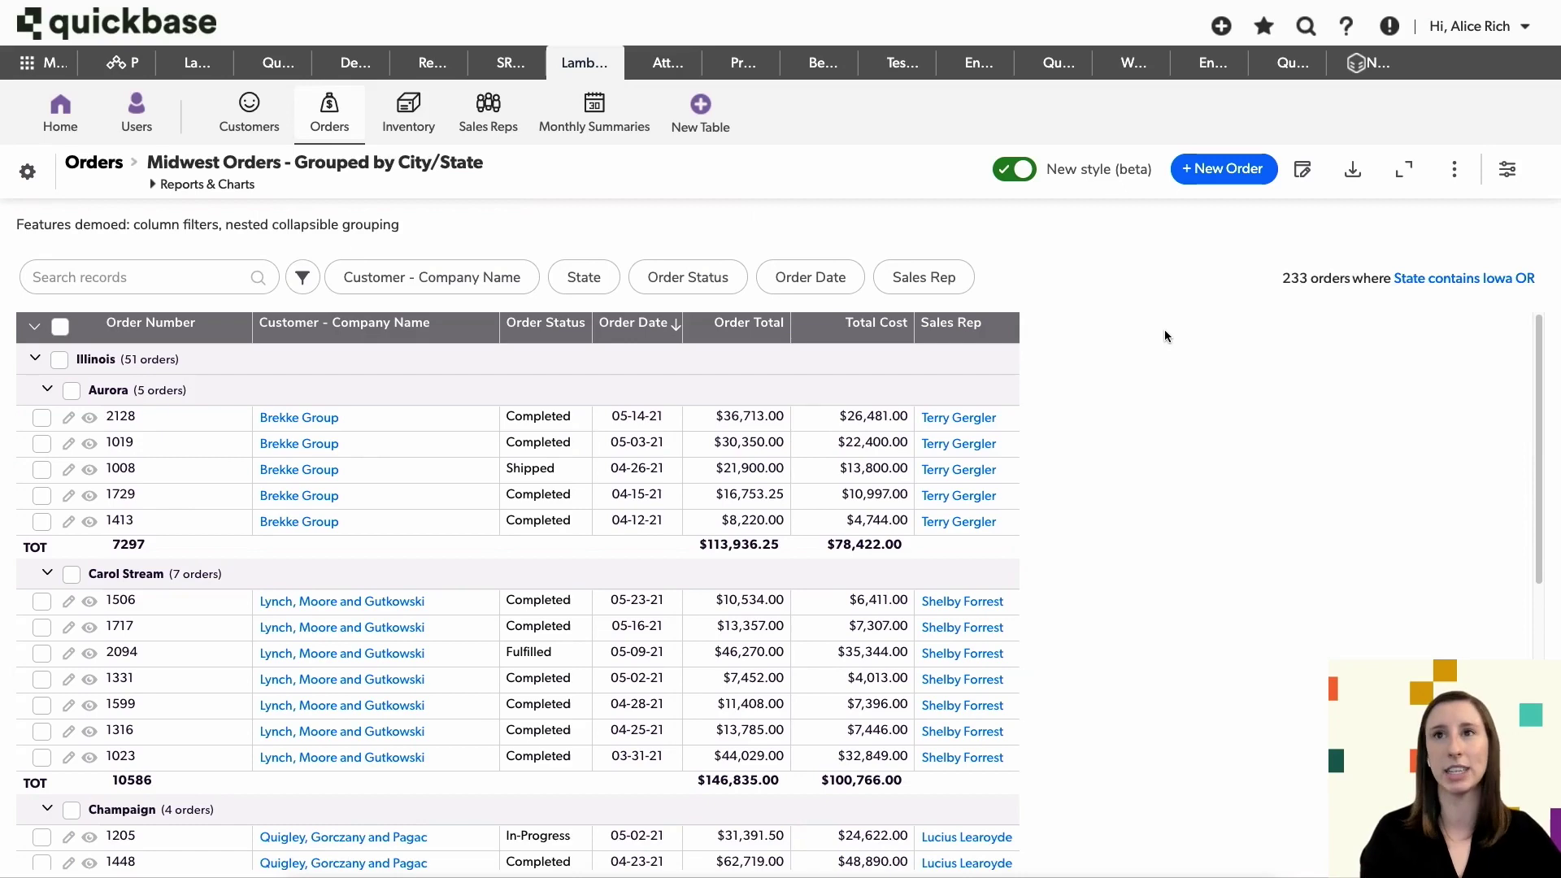
Show the column filters in the Midwest Orders report and filter the Order Number column by a single order number.
{"action": "left_click", "coordinate": [303, 279]}
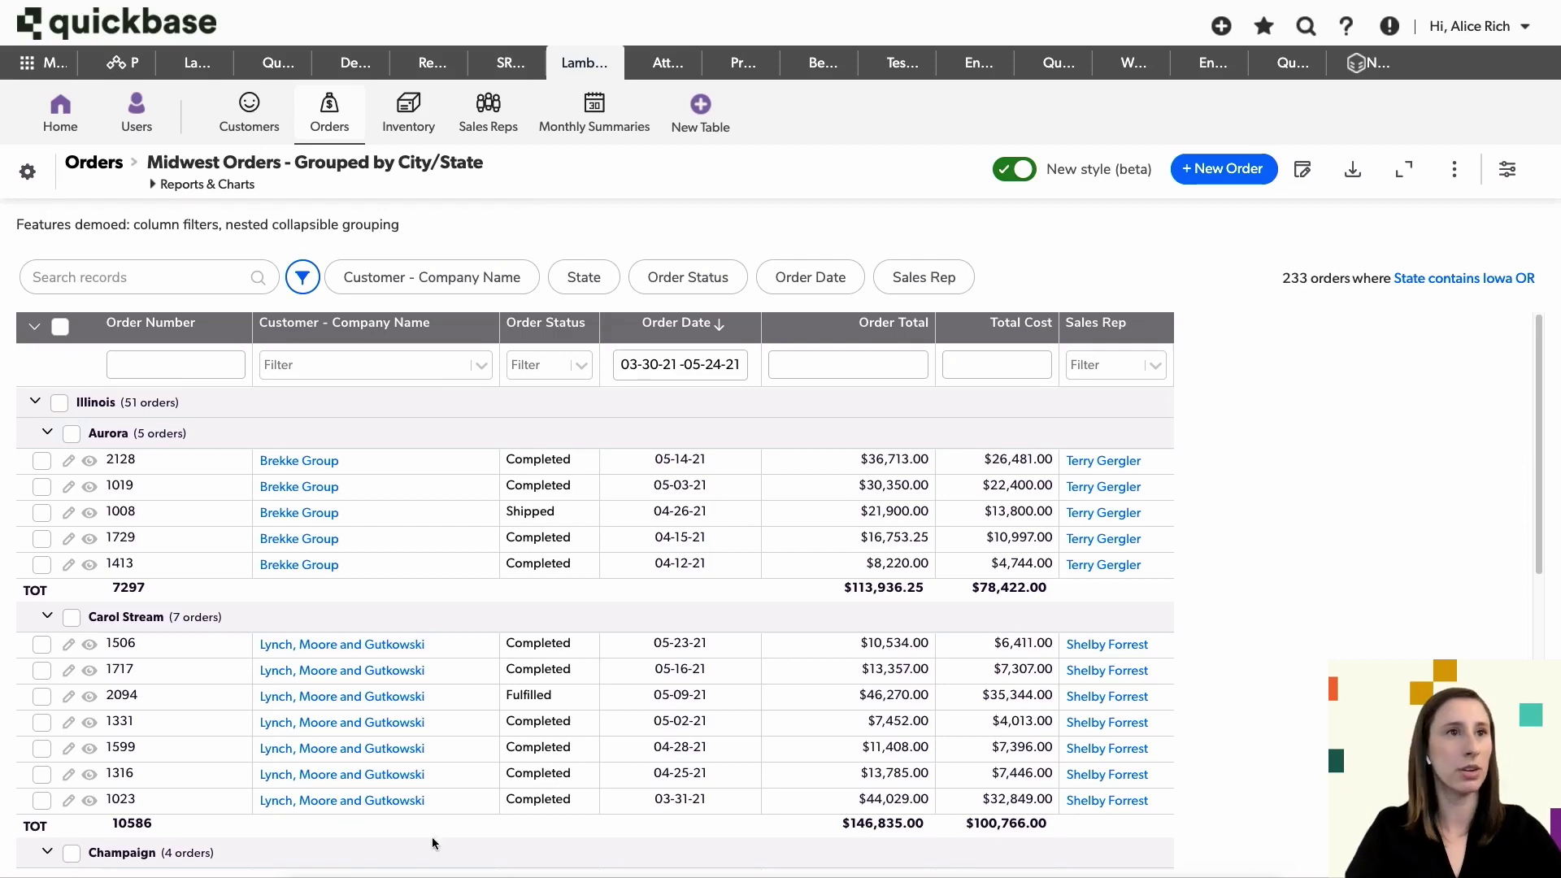
{"action": "left_click", "coordinate": [207, 358]}
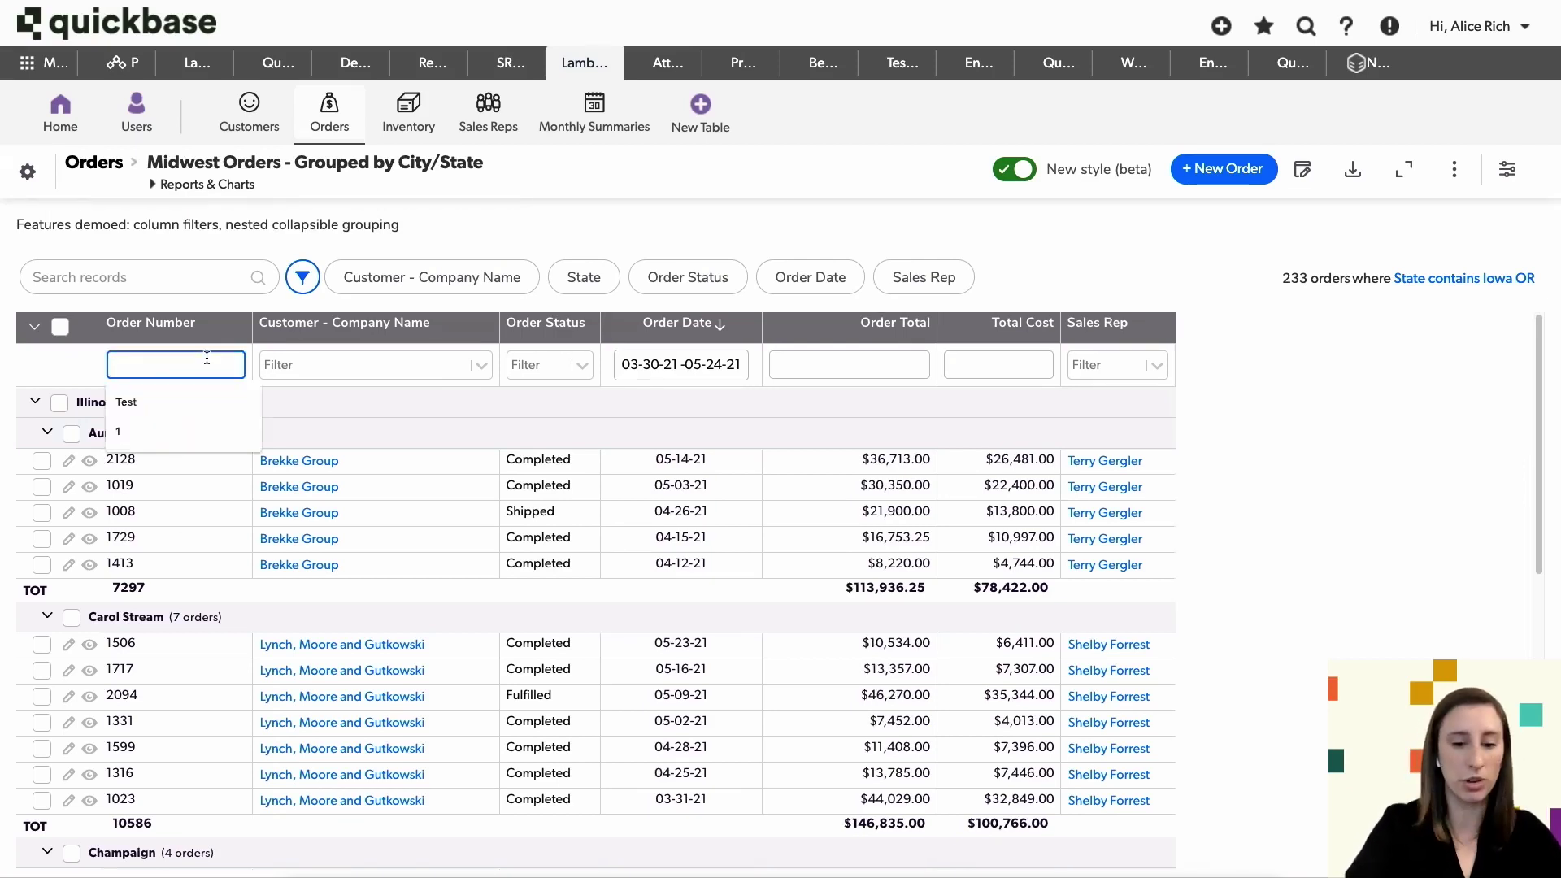
{"action": "type", "text": "1448"}
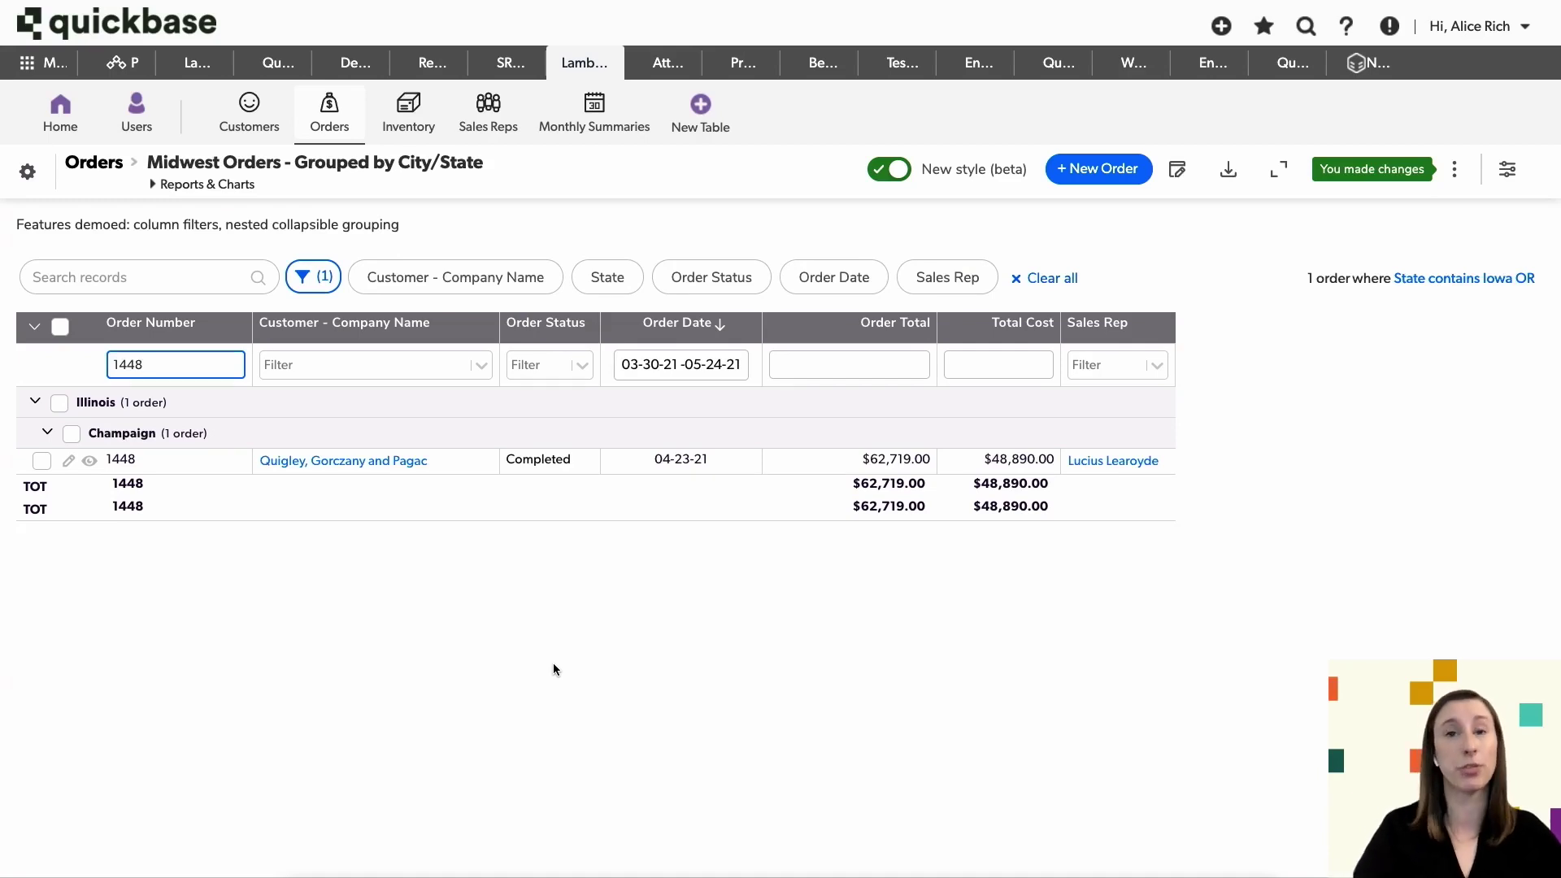
Clear the Order Number filter and hide the column filters.
{"action": "key", "text": "BackSpace"}
{"action": "key", "text": "BackSpace"}
{"action": "key", "text": "BackSpace"}
{"action": "key", "text": "BackSpace"}
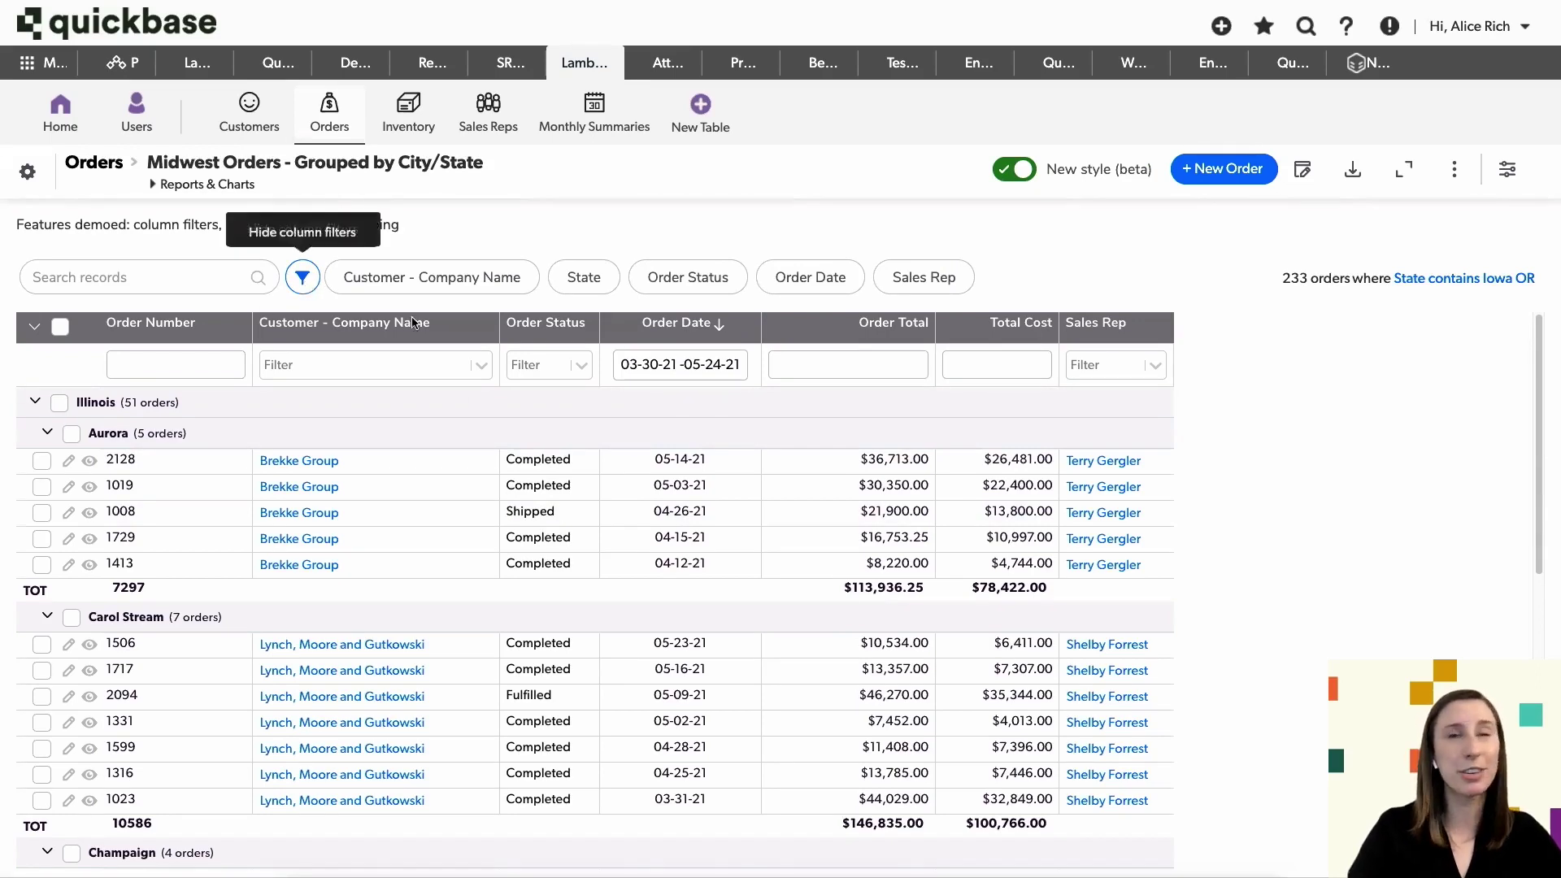
{"action": "left_click", "coordinate": [302, 277]}
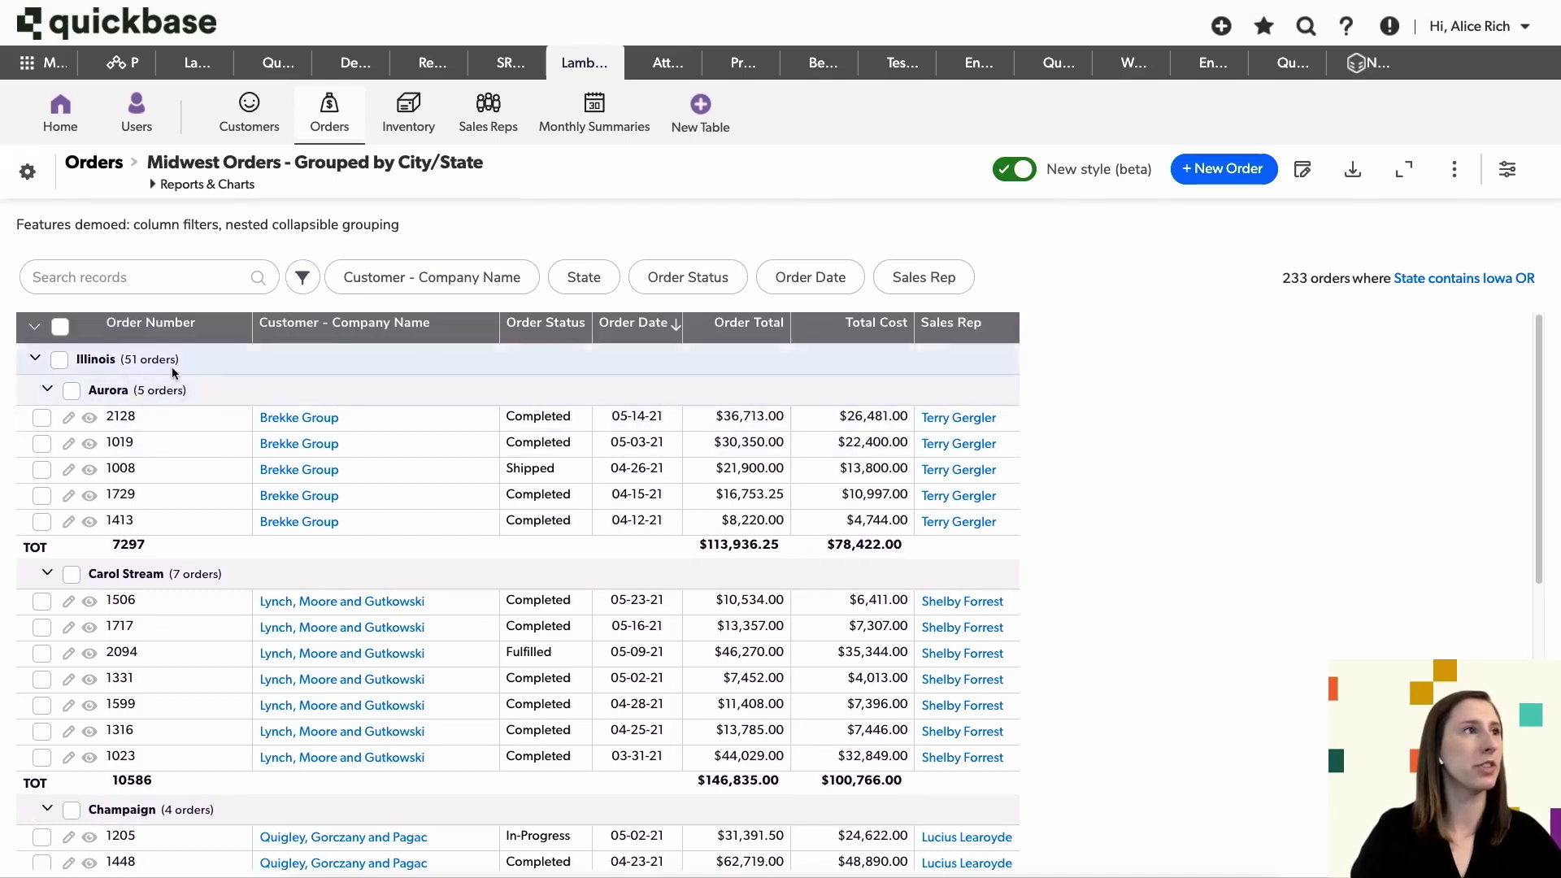
Turn off the new style and examine how the old-style report groups orders by state and city.
{"action": "left_click", "coordinate": [1006, 161]}
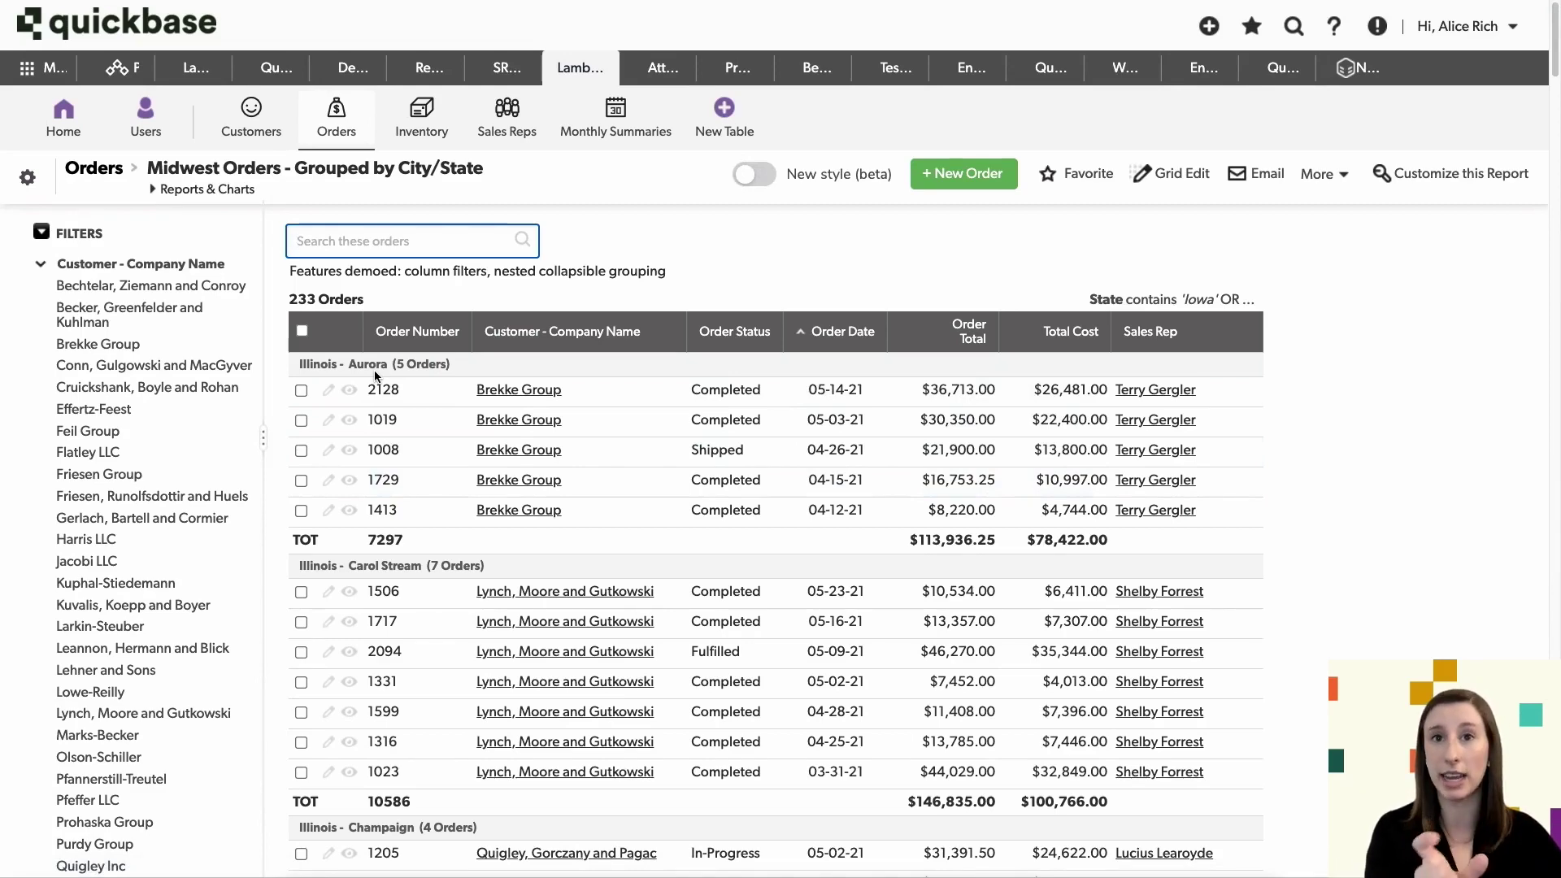
{"action": "scroll", "coordinate": [386, 560], "scroll_direction": "down", "scroll_amount": 3}
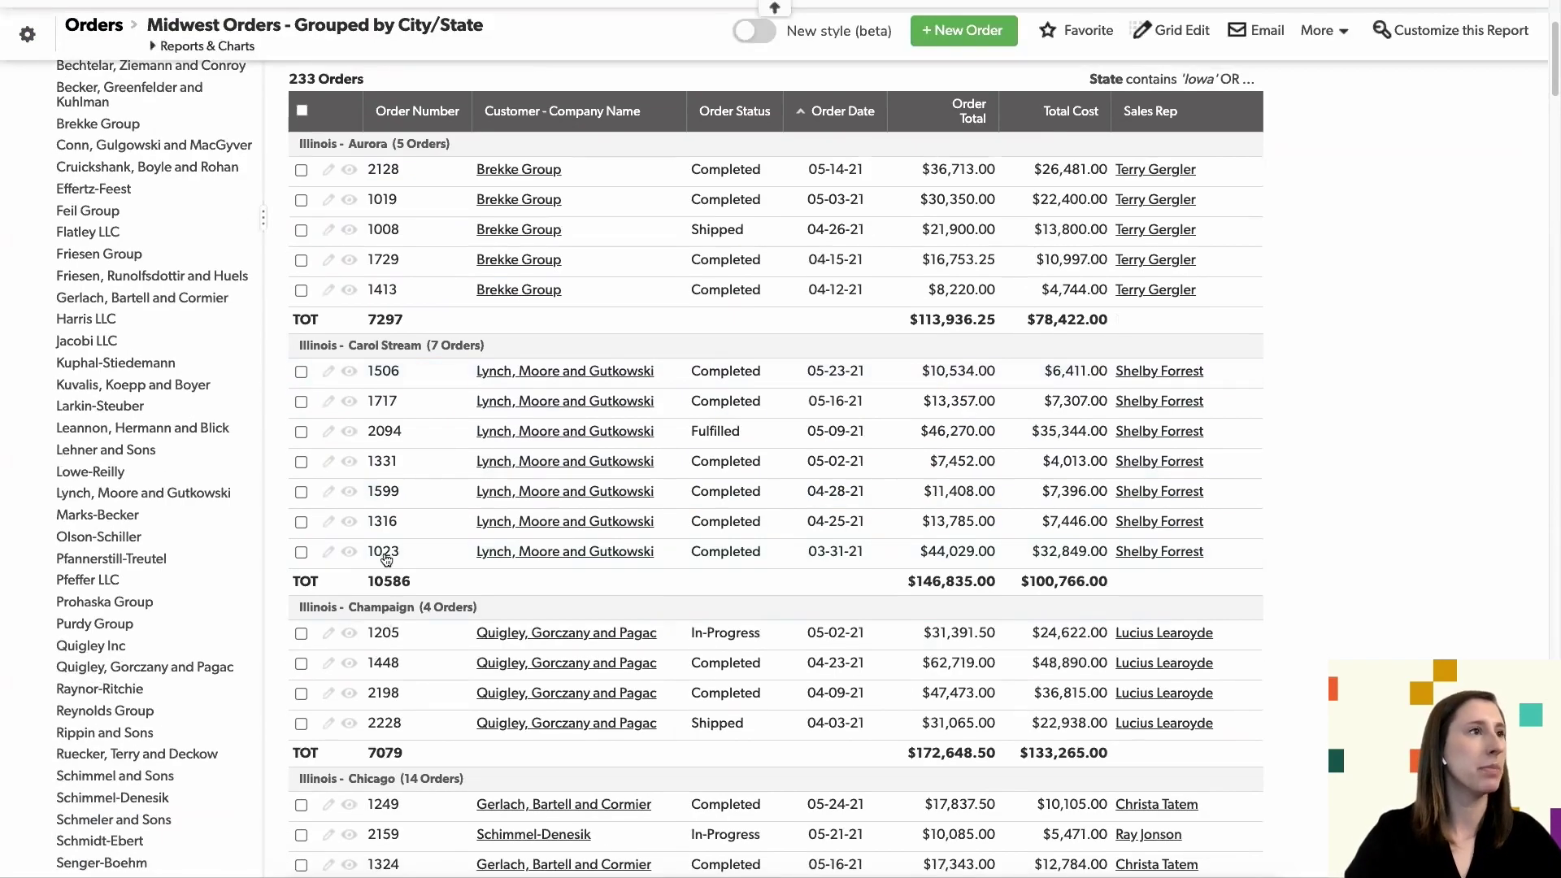
{"action": "scroll", "coordinate": [386, 560], "scroll_direction": "down", "scroll_amount": 3}
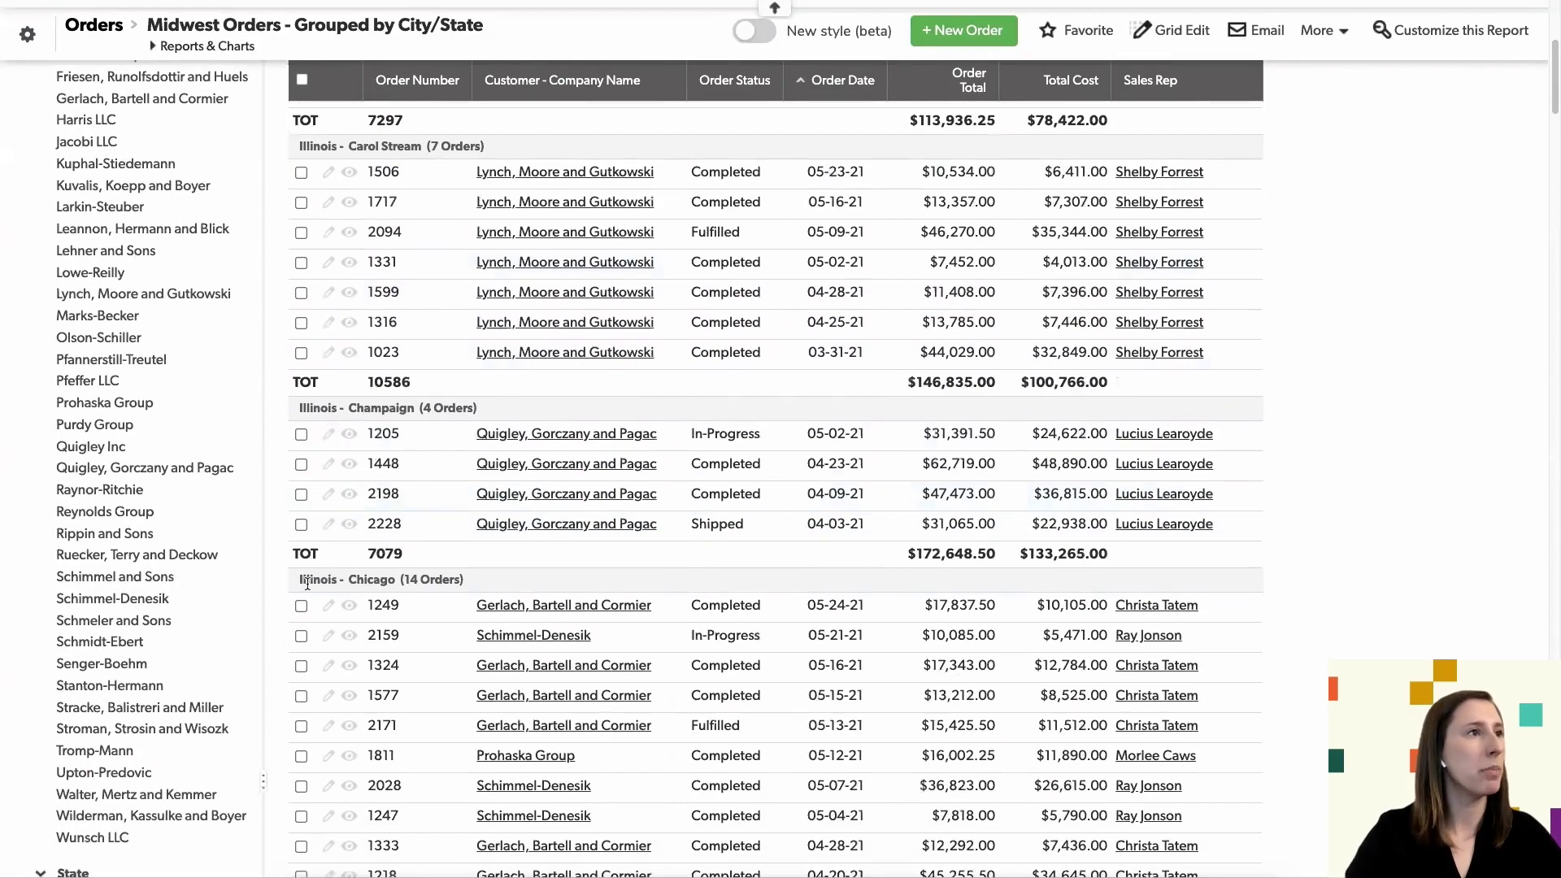
{"action": "scroll", "coordinate": [616, 378], "scroll_direction": "up", "scroll_amount": 6}
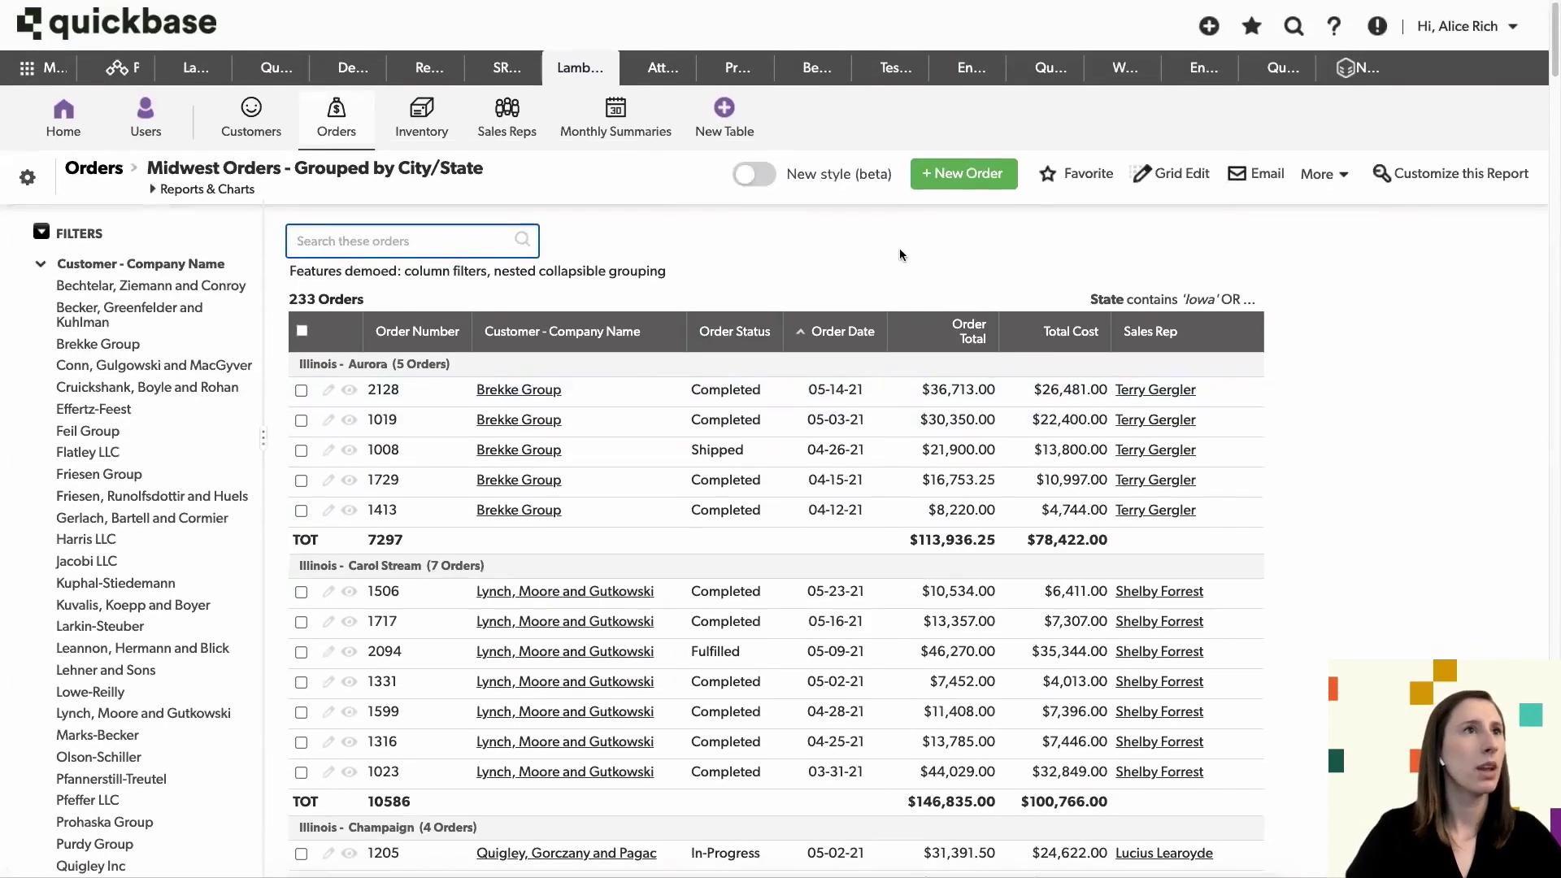
Turn the new style back on and look through the nested state and city groups.
{"action": "left_click", "coordinate": [770, 179]}
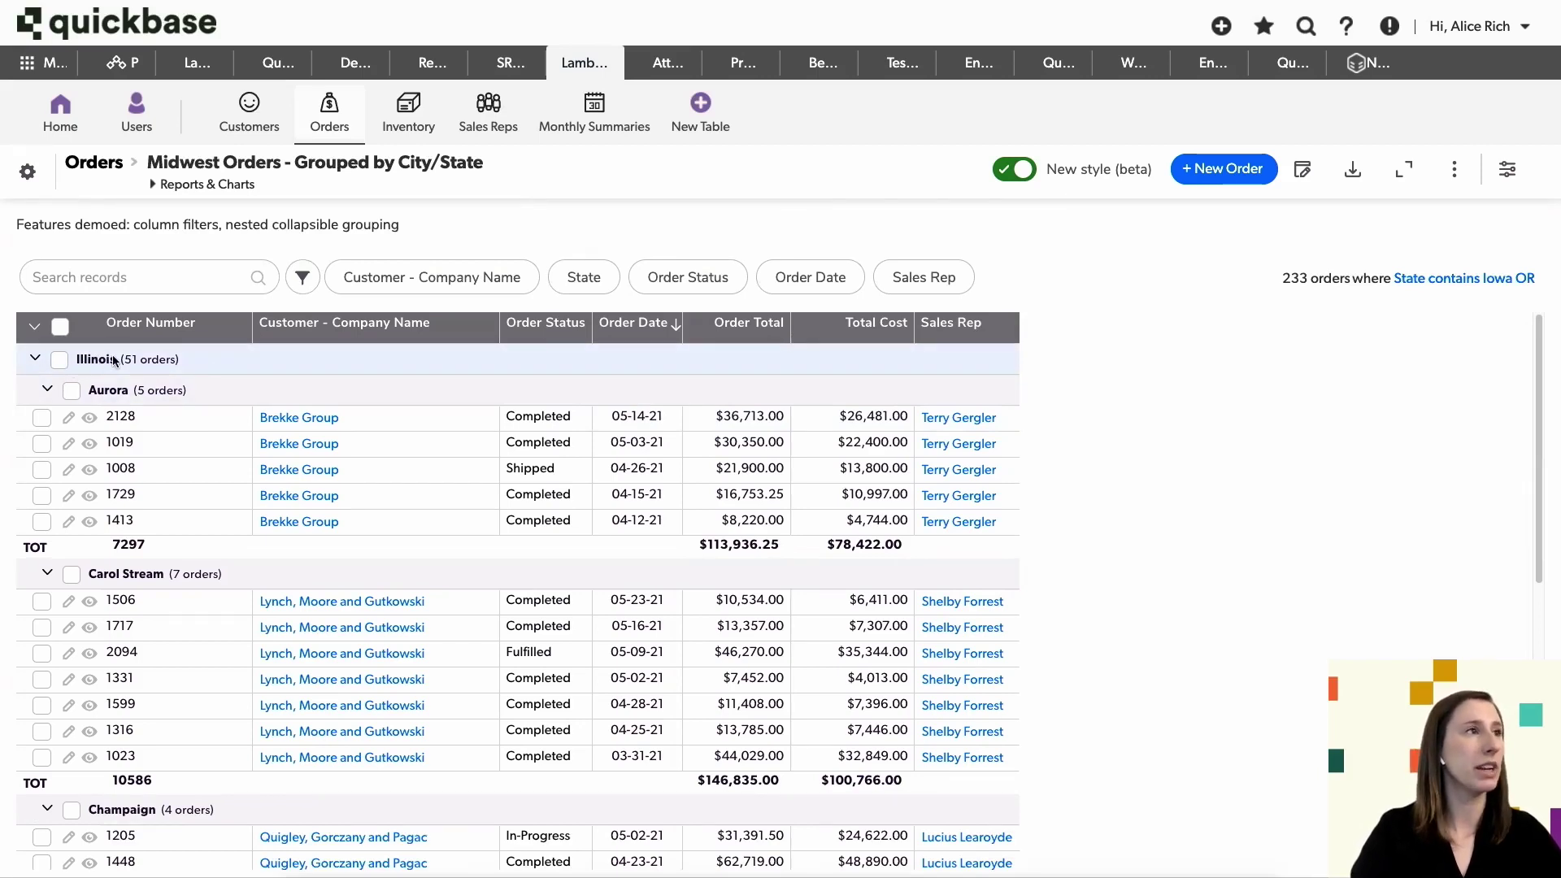
{"action": "scroll", "coordinate": [199, 633], "scroll_direction": "down", "scroll_amount": 4}
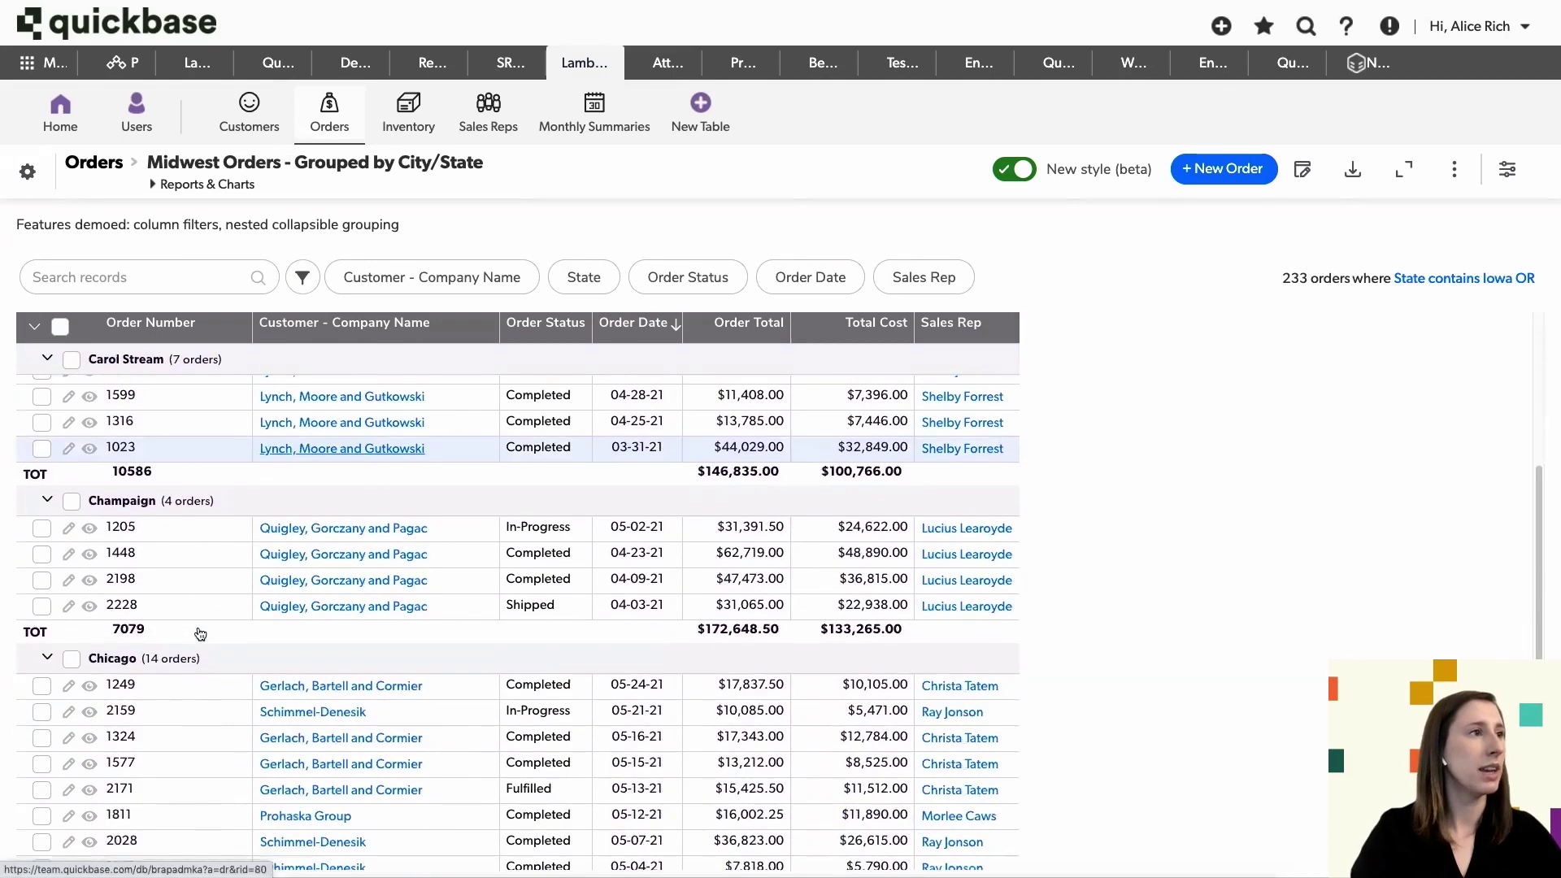
{"action": "scroll", "coordinate": [199, 632], "scroll_direction": "up", "scroll_amount": 4}
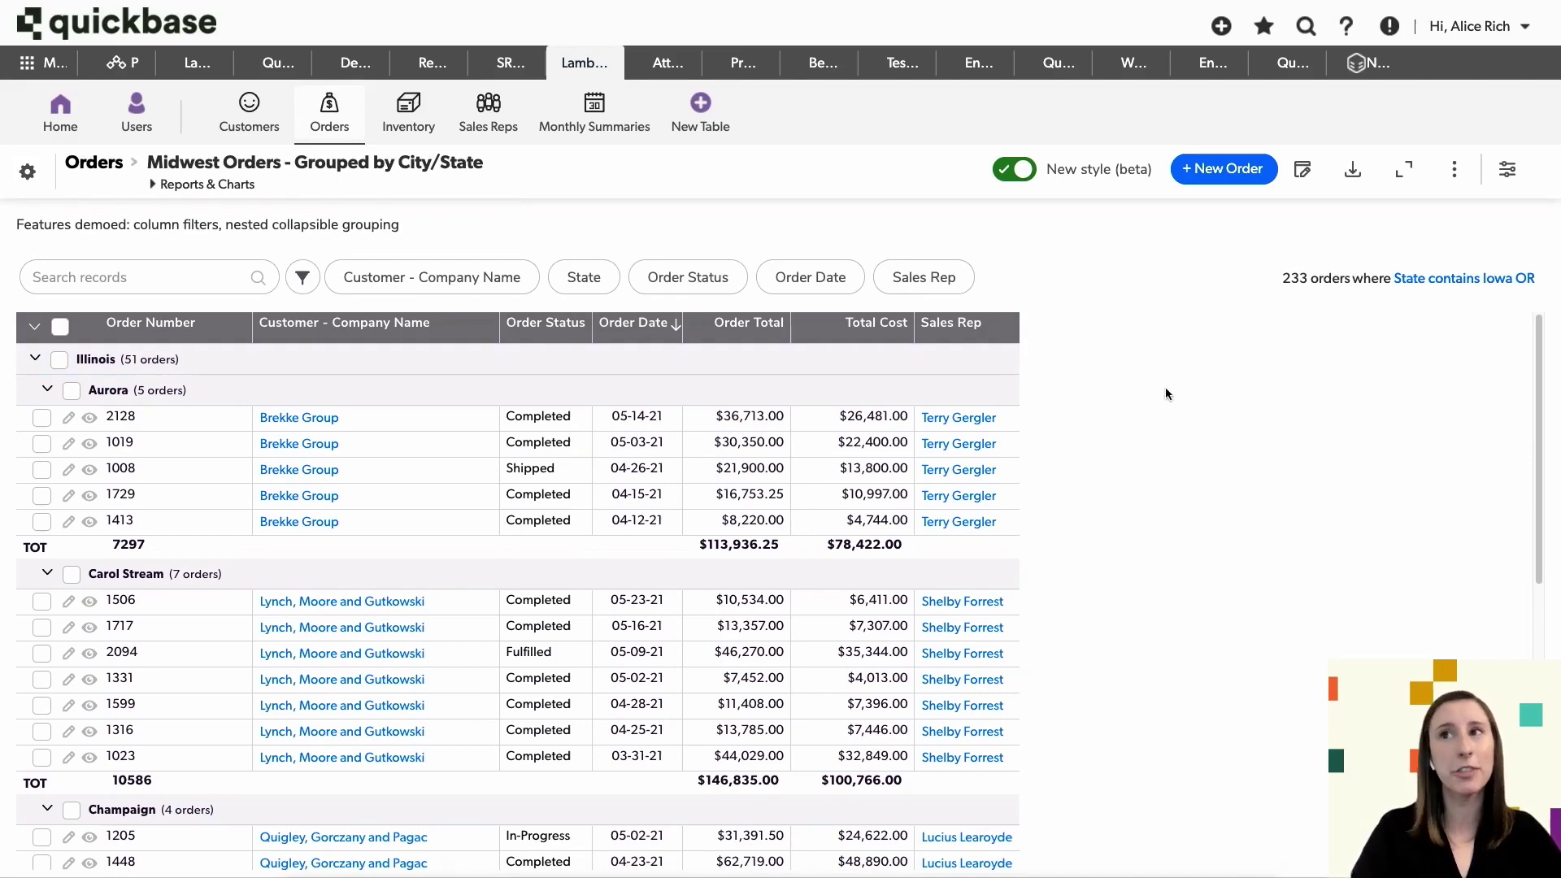
Collapse all groups, then expand the Iowa group and the Des Moines orders within it.
{"action": "left_click", "coordinate": [35, 329]}
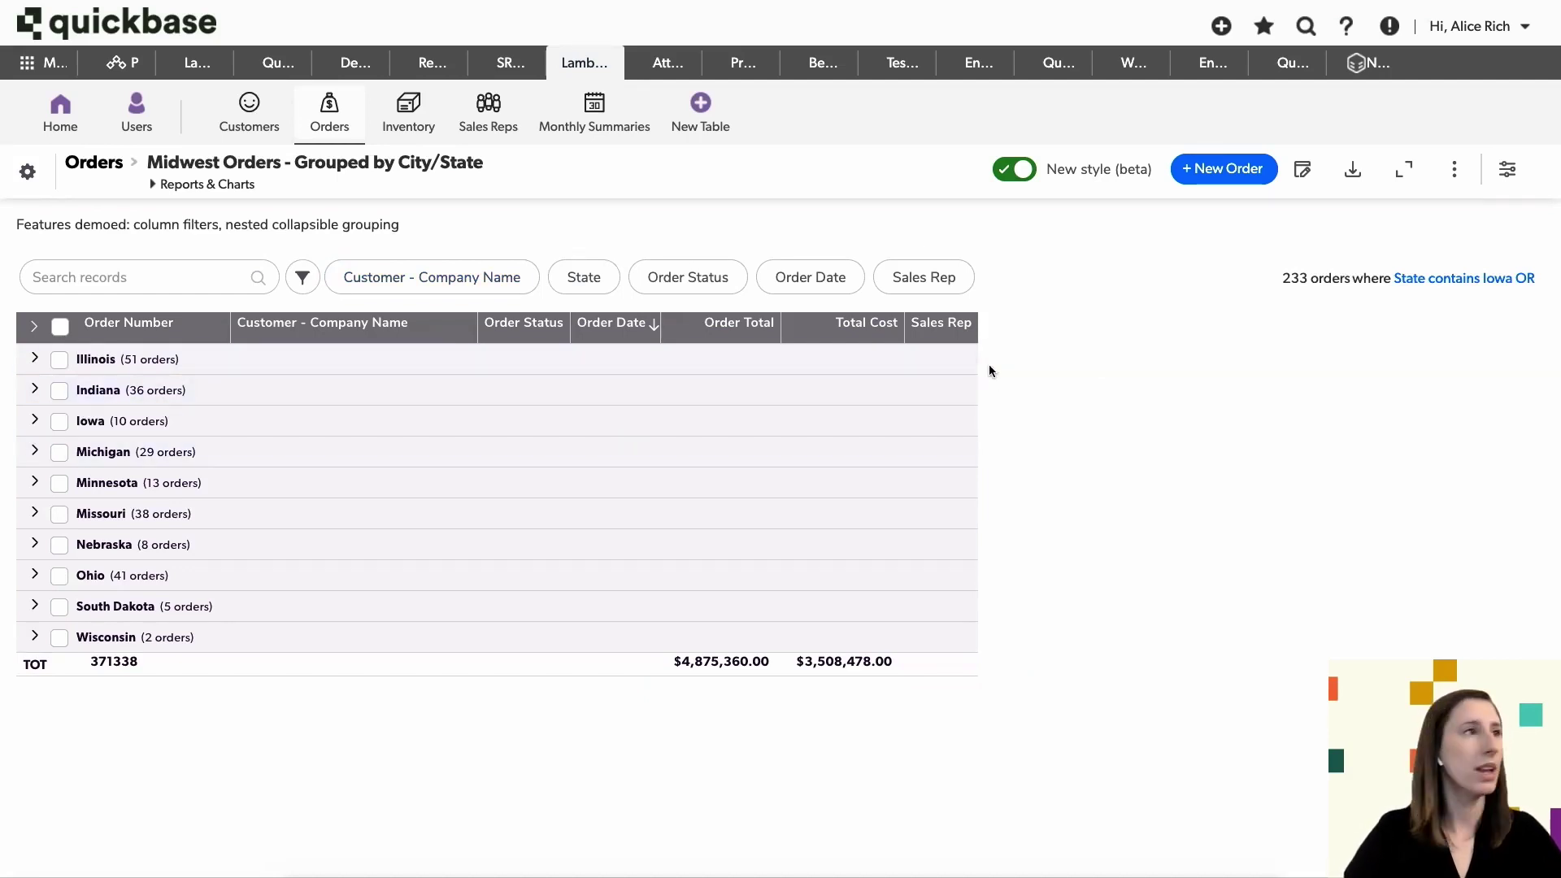
{"action": "left_click", "coordinate": [116, 421]}
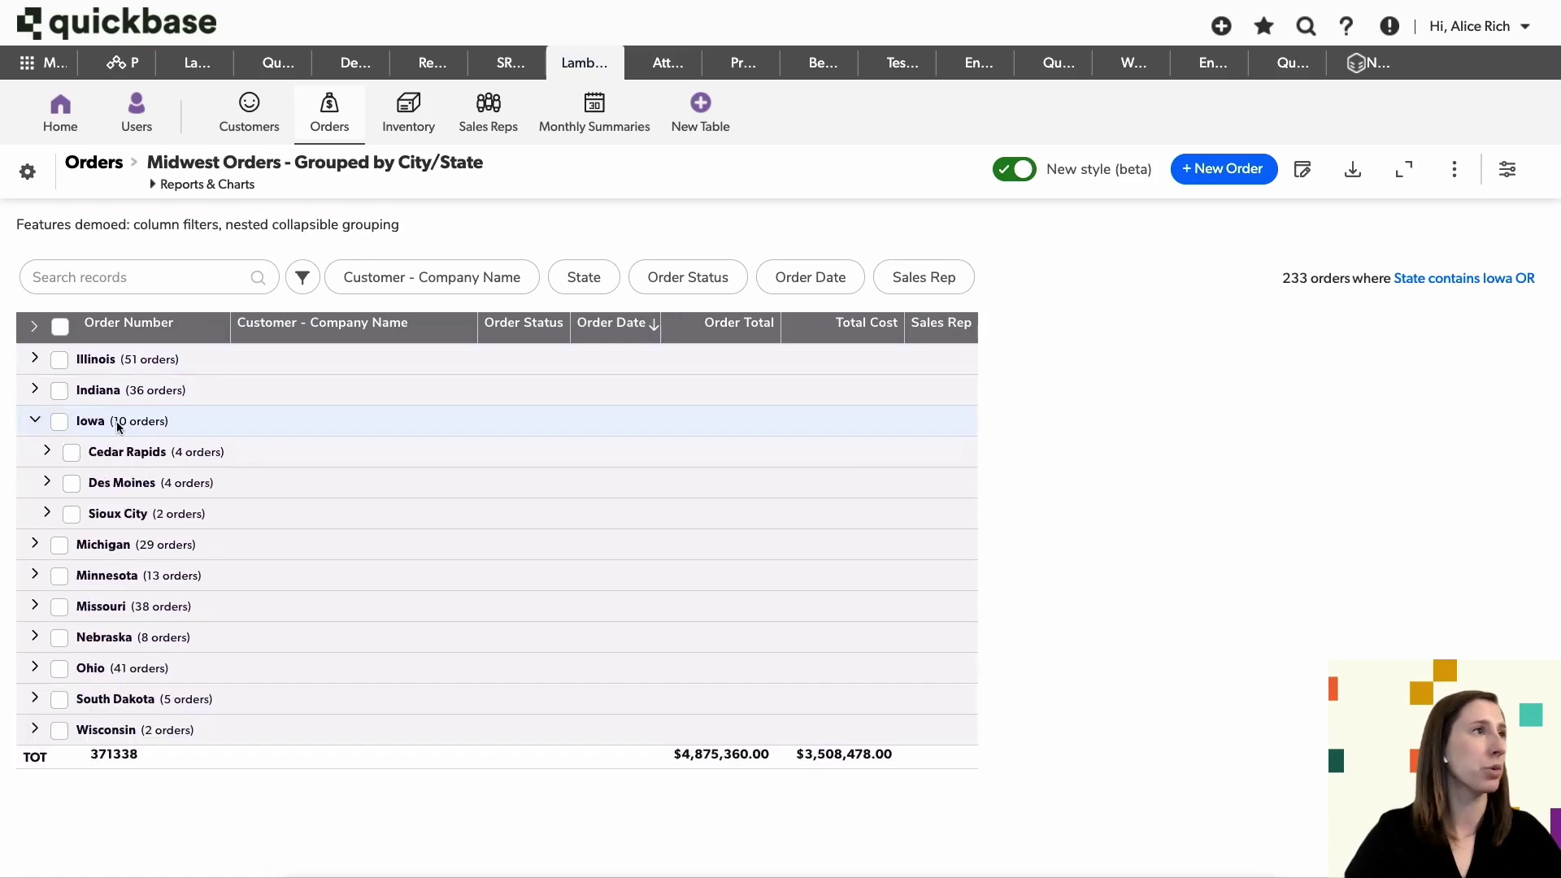
{"action": "left_click", "coordinate": [116, 484]}
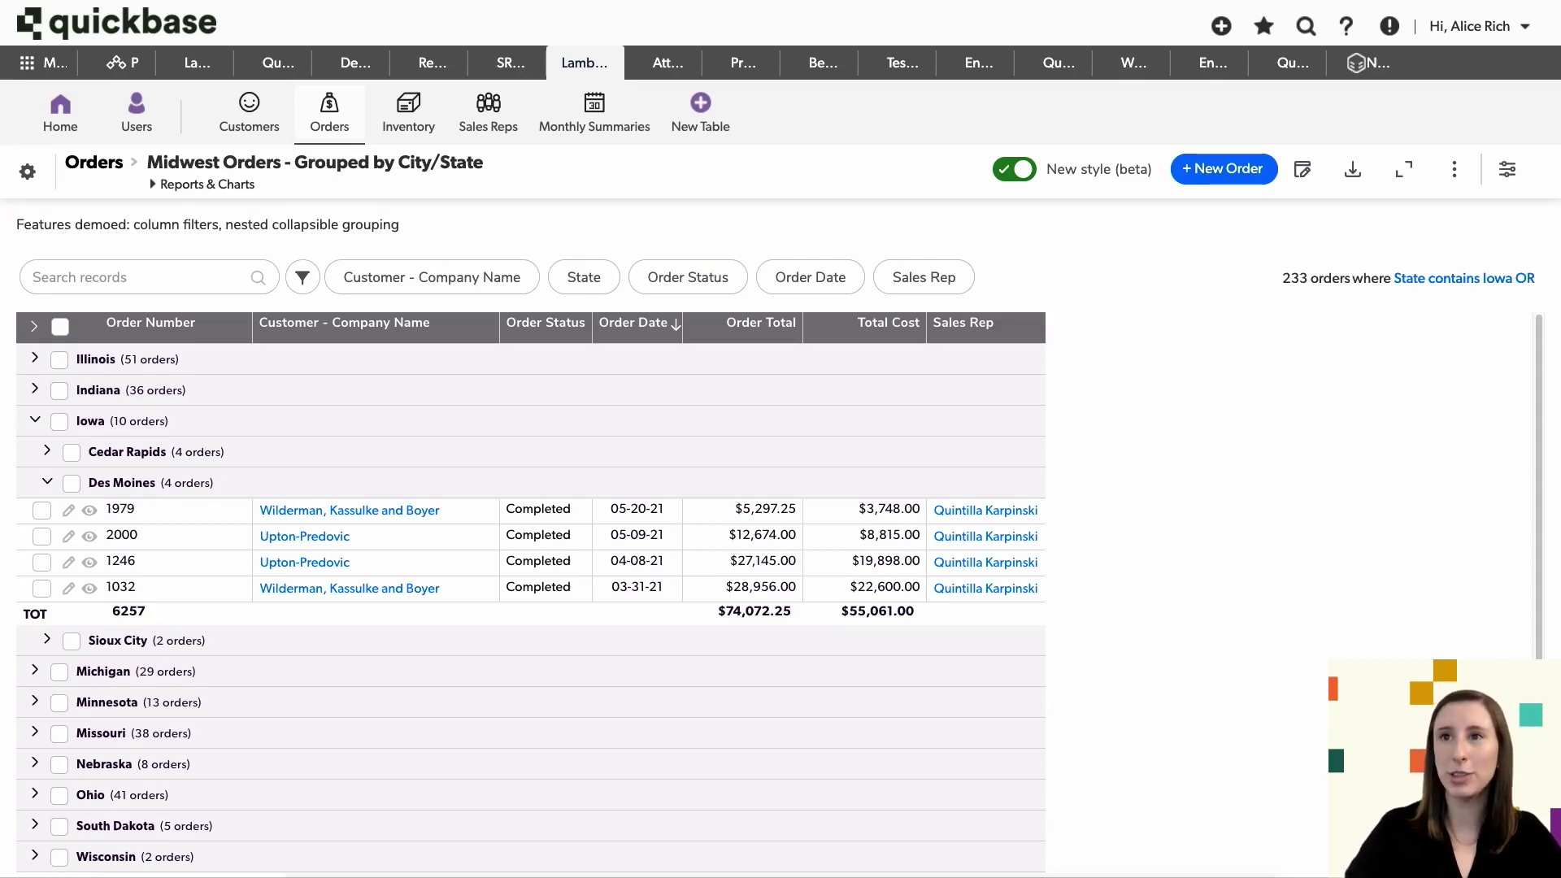
Group the Midwest Orders report by the Order Status column and collapse all groups.
{"action": "left_click_drag", "start_coordinate": [1394, 477], "coordinate": [527, 313]}
{"action": "left_click", "coordinate": [527, 313]}
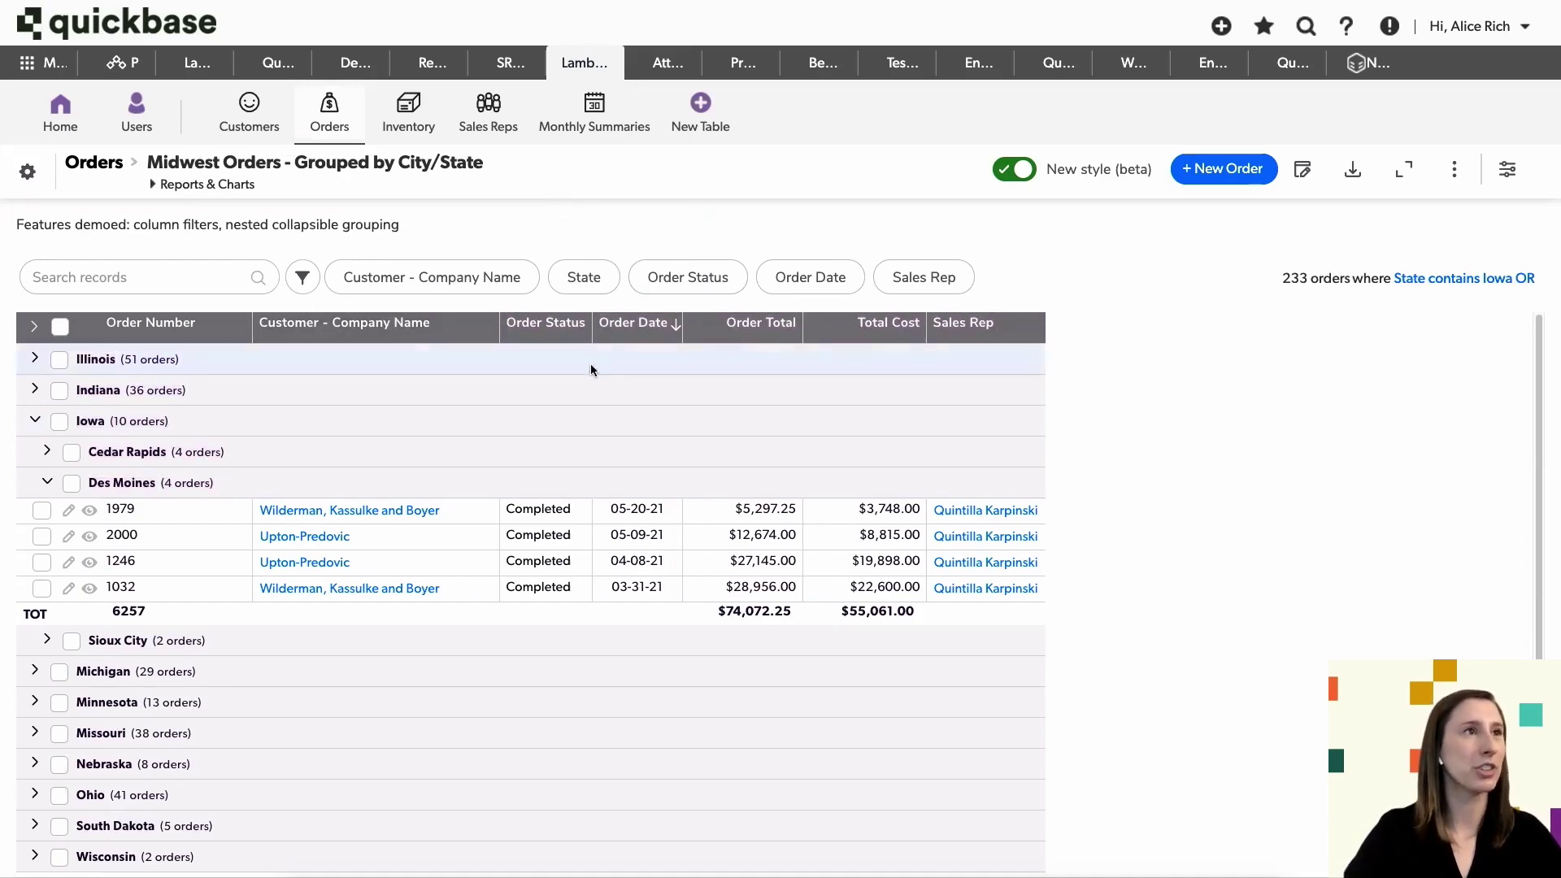
{"action": "left_click", "coordinate": [580, 329]}
{"action": "left_click", "coordinate": [469, 361]}
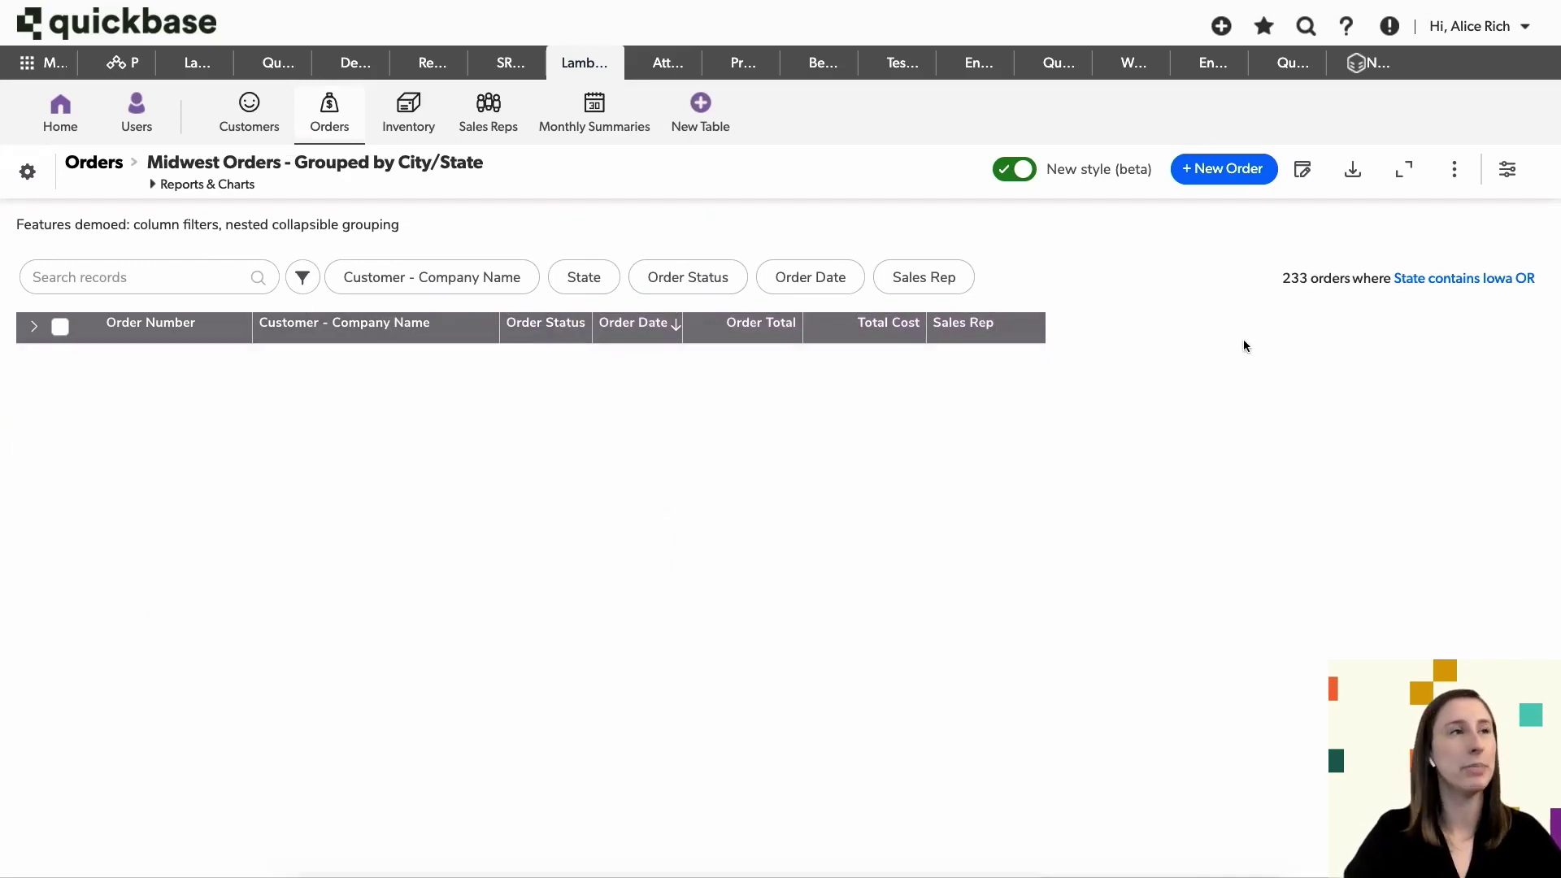
{"action": "left_click", "coordinate": [37, 329]}
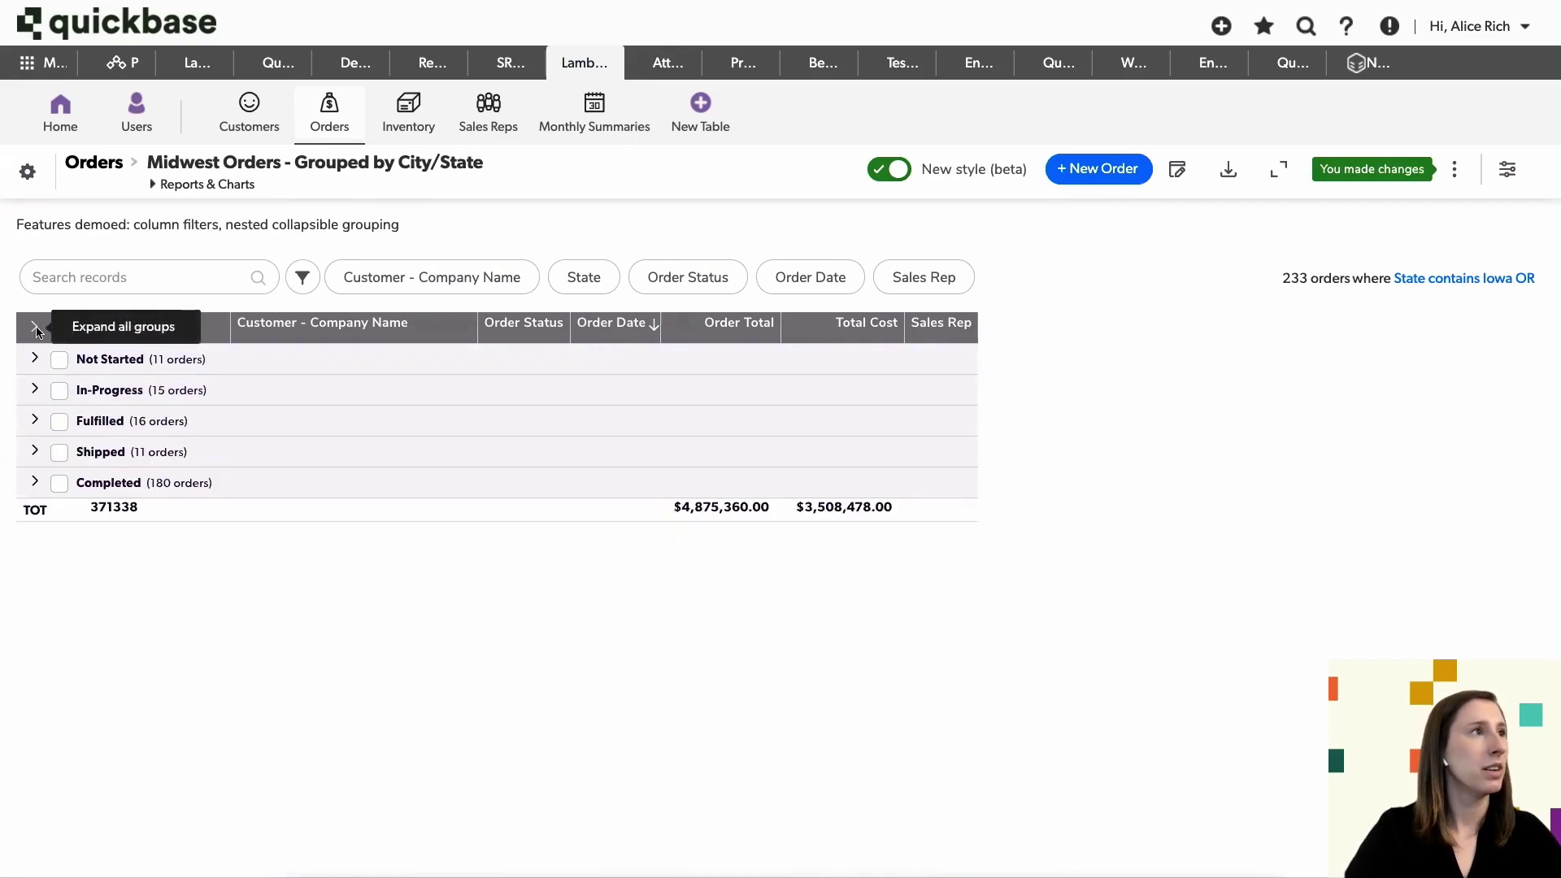
Expand the Fulfilled group and review its orders and the Order Total and Total Cost subtotals.
{"action": "left_click", "coordinate": [35, 420]}
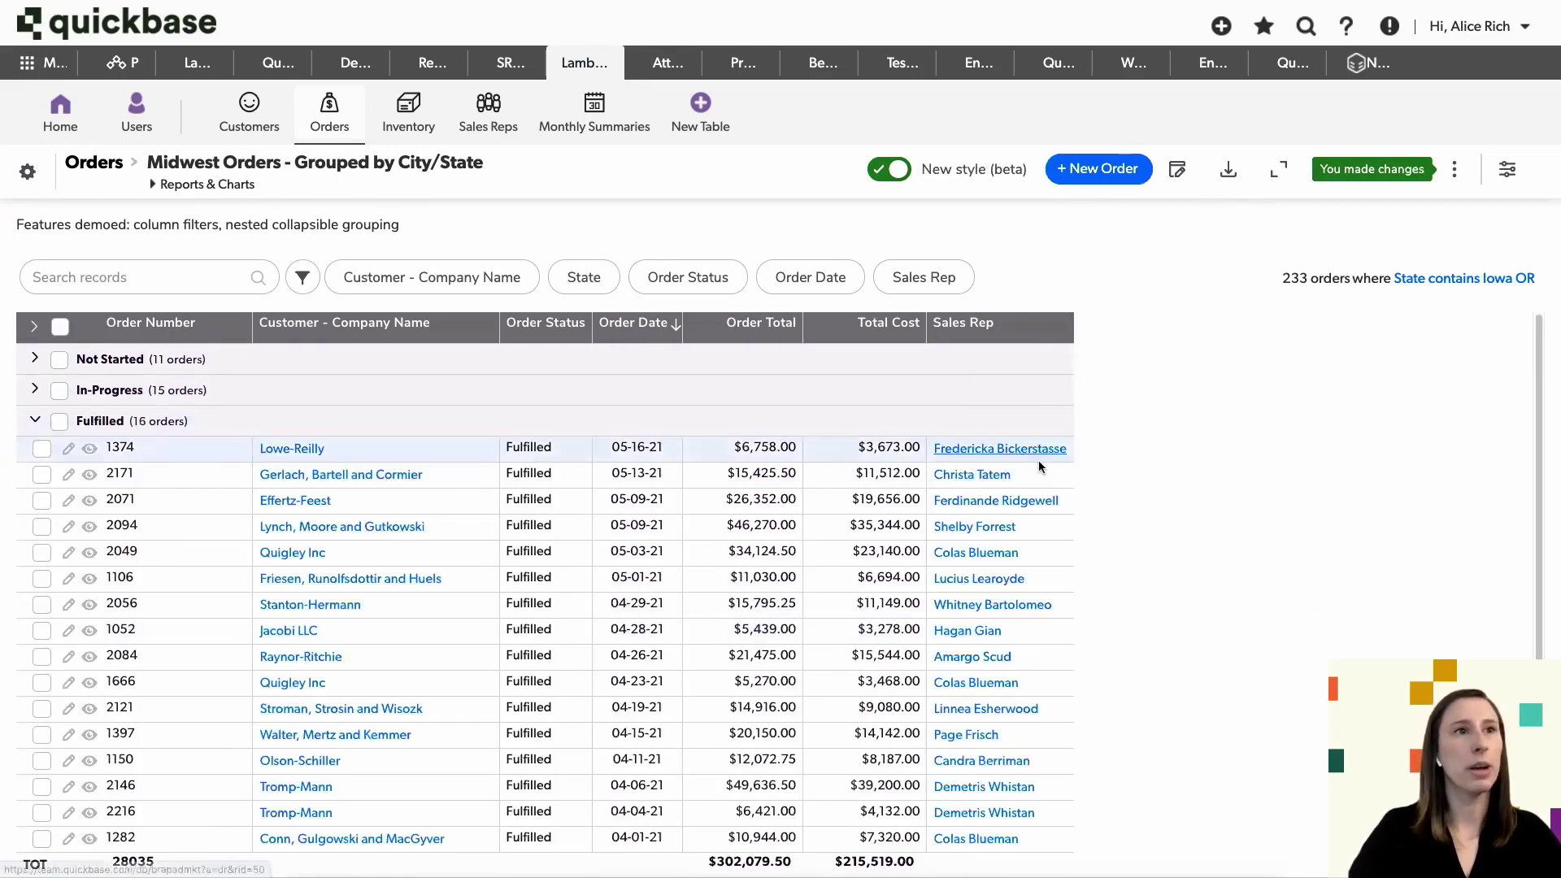
{"action": "scroll", "coordinate": [1309, 605], "scroll_direction": "down", "scroll_amount": 2}
{"action": "scroll", "coordinate": [1309, 606], "scroll_direction": "up", "scroll_amount": 1}
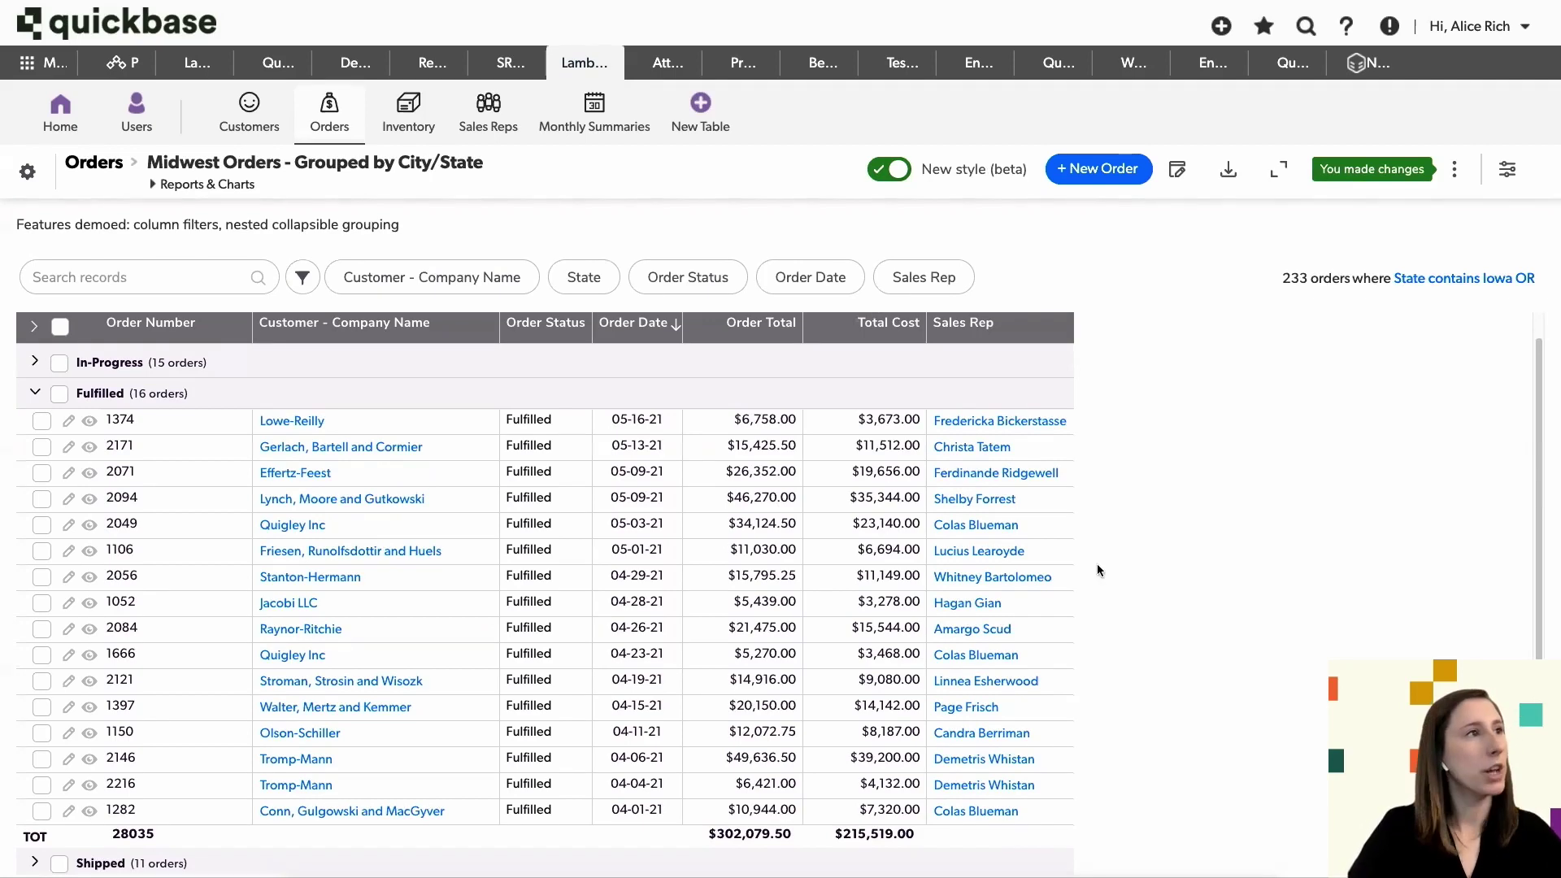
{"action": "scroll", "coordinate": [1157, 559], "scroll_direction": "down", "scroll_amount": 1}
{"action": "scroll", "coordinate": [1049, 452], "scroll_direction": "up", "scroll_amount": 1}
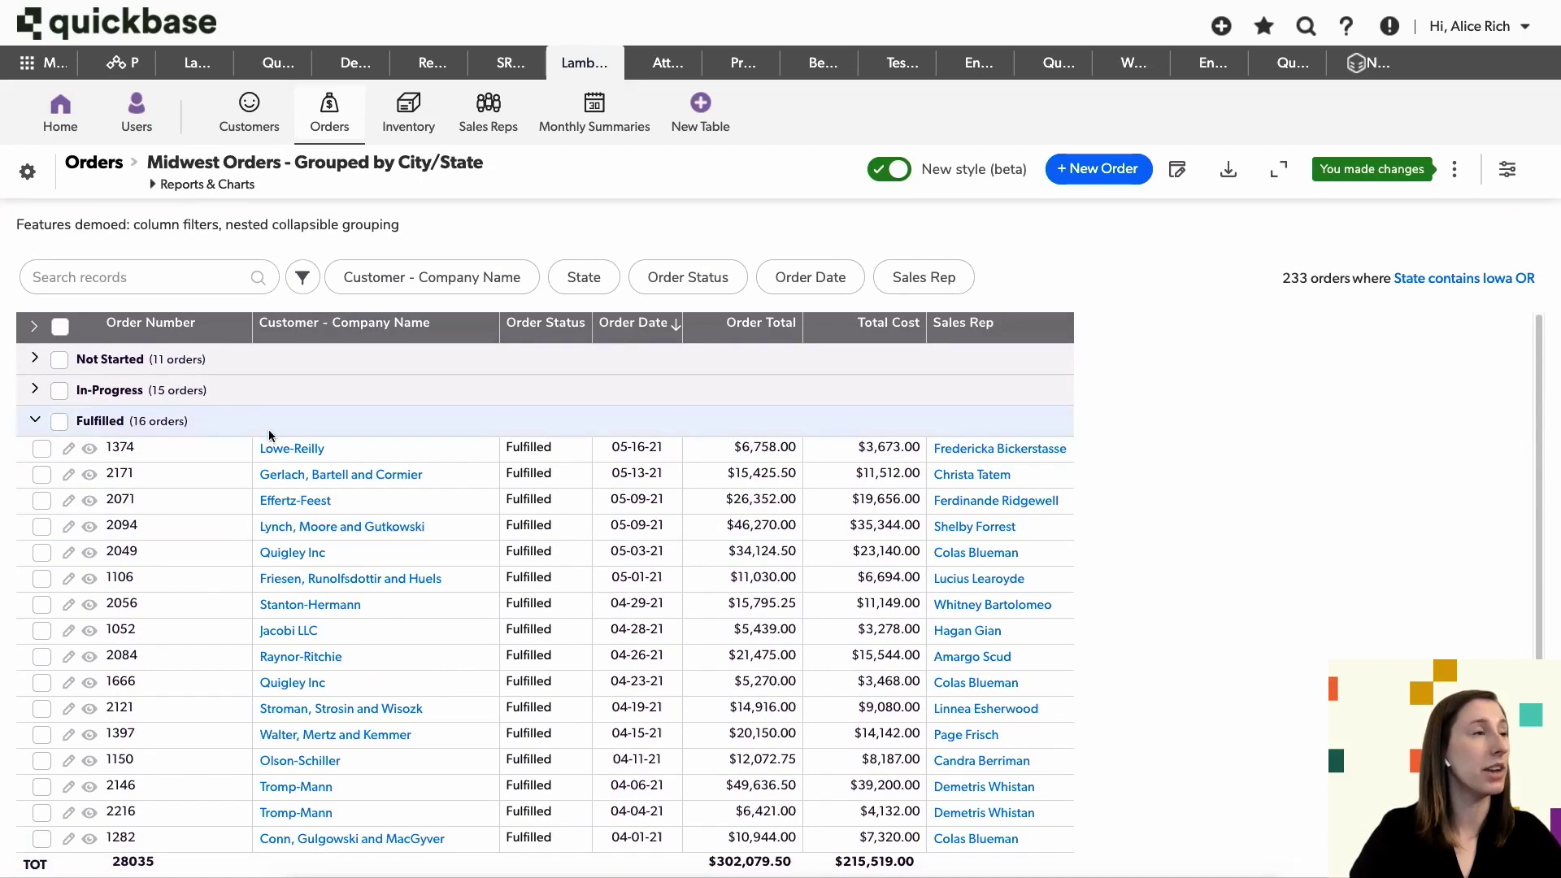
{"action": "scroll", "coordinate": [398, 523], "scroll_direction": "down", "scroll_amount": 1}
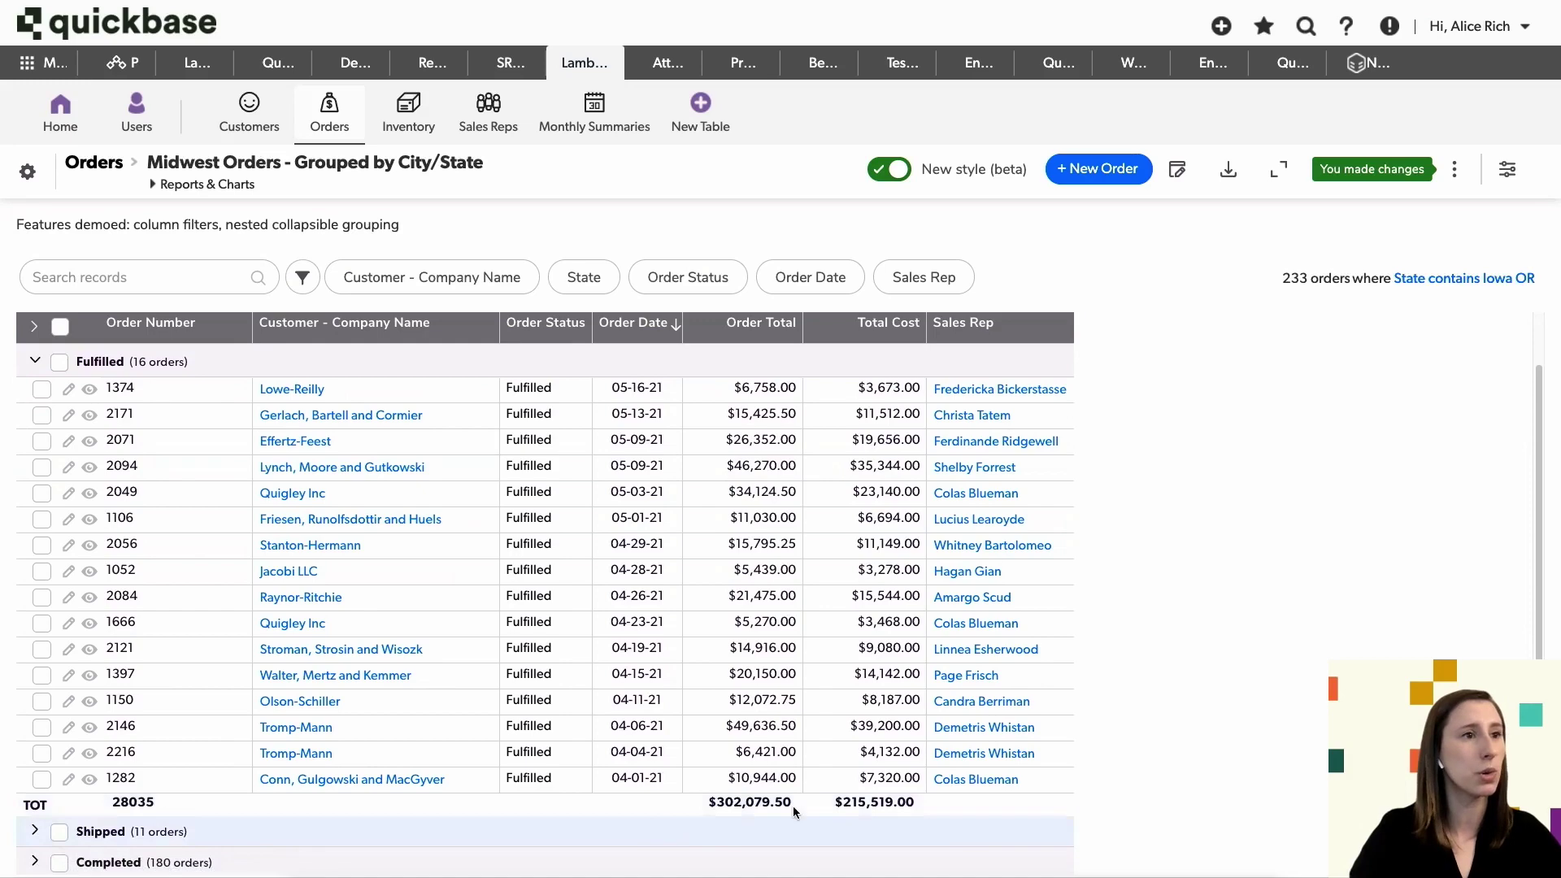
{"action": "scroll", "coordinate": [621, 793], "scroll_direction": "up", "scroll_amount": 1}
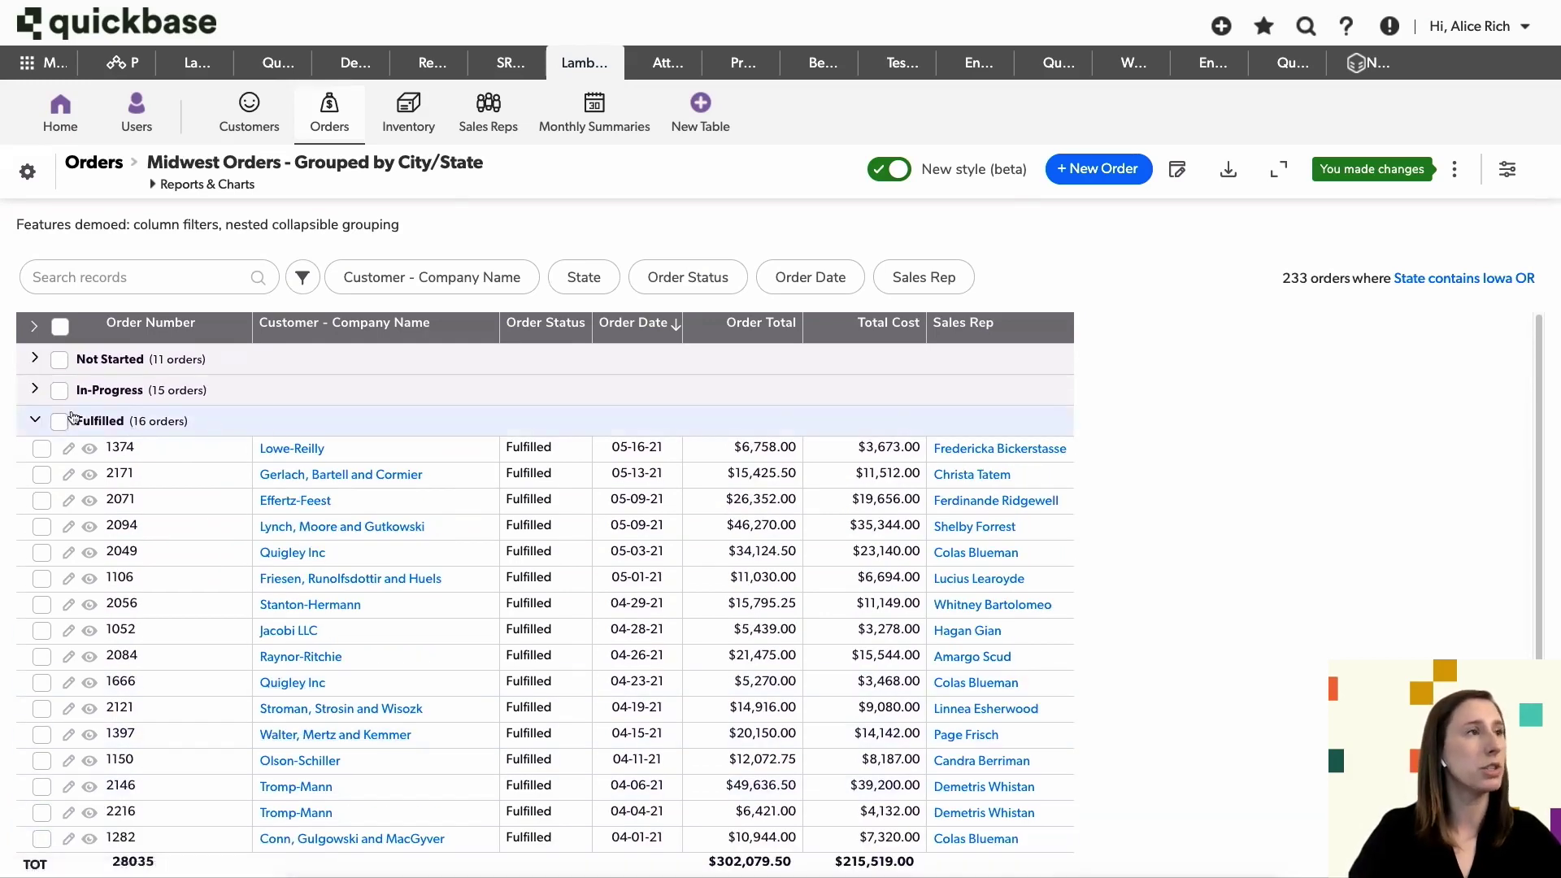